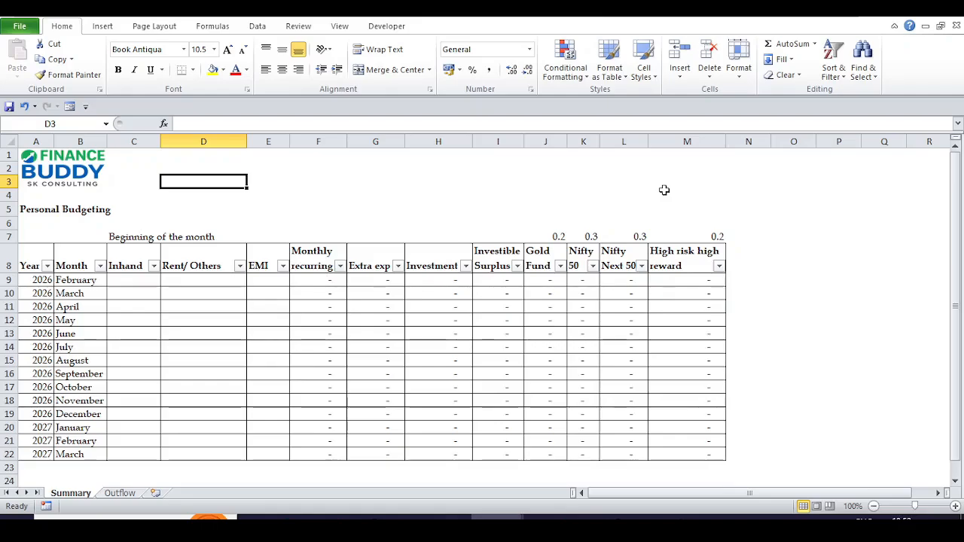
# Step: Examine the column headings of the Personal Budgeting table on the Summary sheet, from Year through Investible Surplus
pyautogui.click(105, 493)
pyautogui.click(75, 492)
pyautogui.click(127, 221)
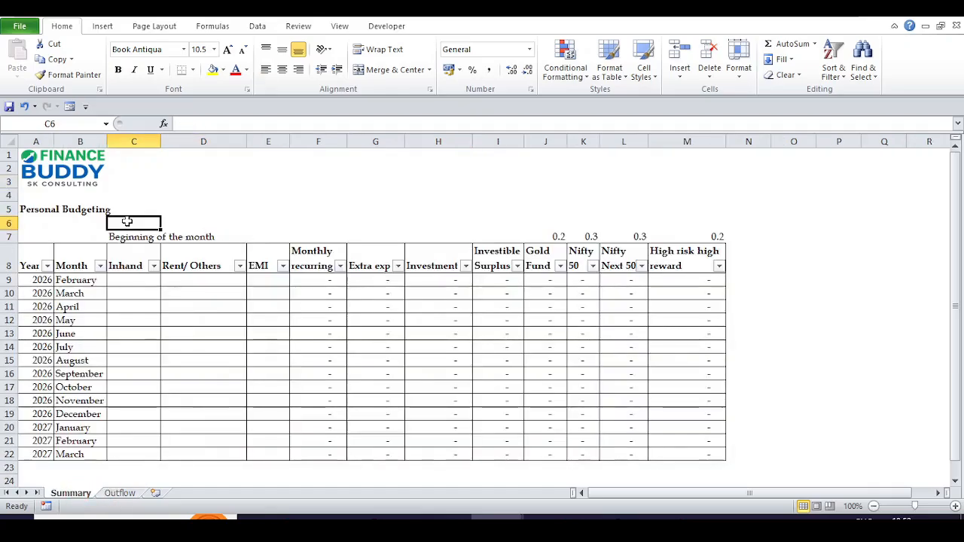
pyautogui.press('Home')
pyautogui.press('Down')
pyautogui.press('Down')
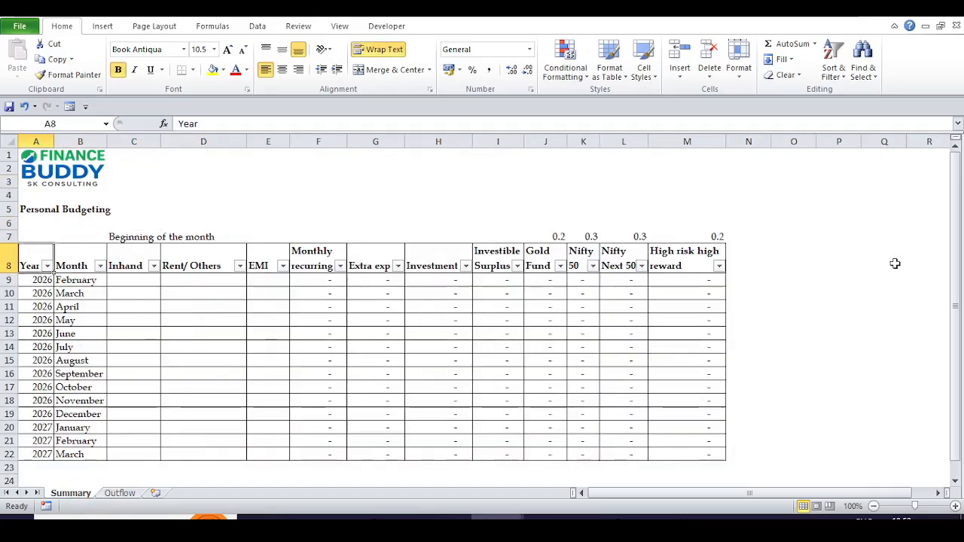
pyautogui.press('Right')
pyautogui.press('Right')
pyautogui.press('Left')
pyautogui.press('Left')
pyautogui.press('Right')
pyautogui.press('Right')
pyautogui.press('Right')
pyautogui.press('Right')
pyautogui.press('Right')
pyautogui.press('Right')
pyautogui.press('Right')
pyautogui.press('Right')
pyautogui.press('Right')
pyautogui.press('Right')
pyautogui.press('Right')
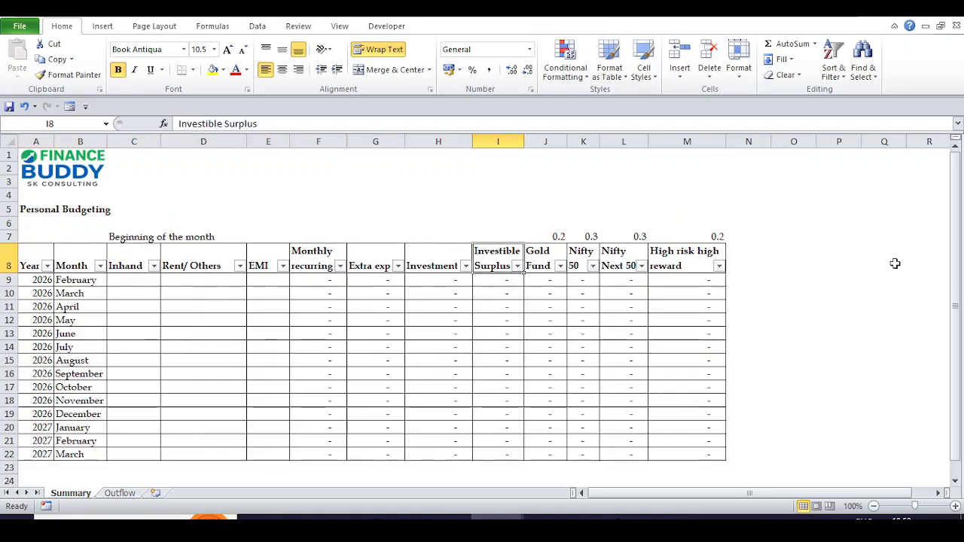
pyautogui.press('Left')
pyautogui.press('Left')
pyautogui.press('Left')
pyautogui.press('Left')
pyautogui.press('Left')
pyautogui.press('Left')
pyautogui.press('Left')
pyautogui.press('Left')
pyautogui.press('Left')
pyautogui.press('Left')
pyautogui.press('Left')
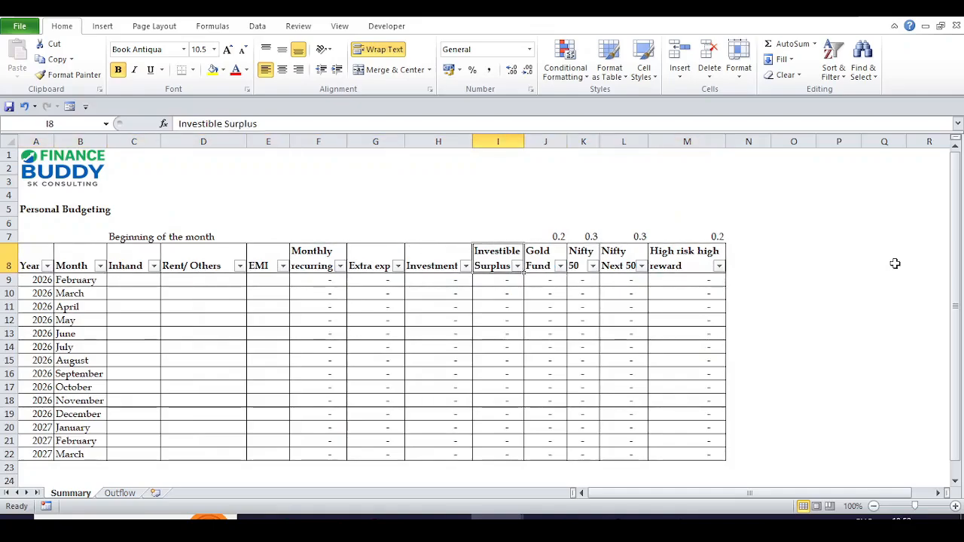
pyautogui.press('Right')
pyautogui.press('Right')
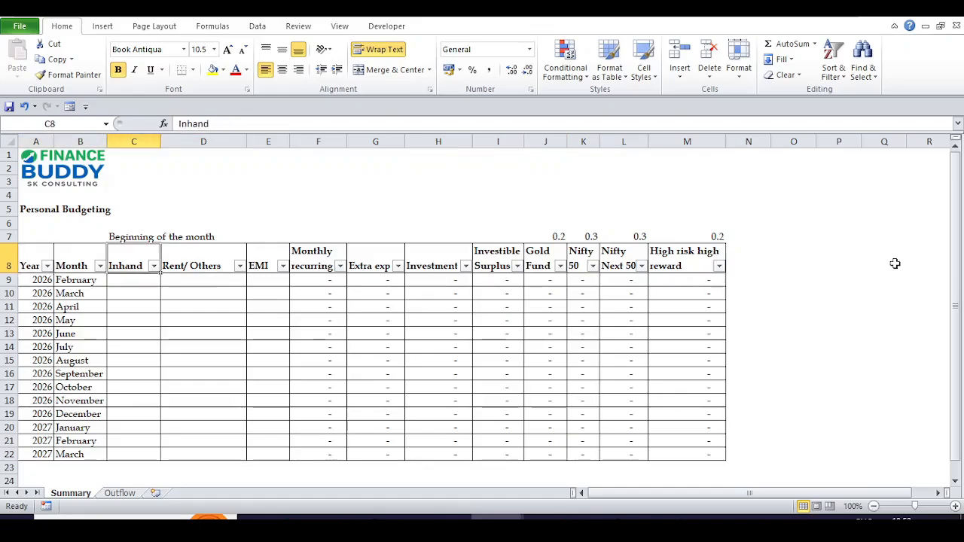
pyautogui.press('Right')
pyautogui.press('Right')
pyautogui.press('Left')
pyautogui.press('Left')
pyautogui.press('Up')
pyautogui.press('Down')
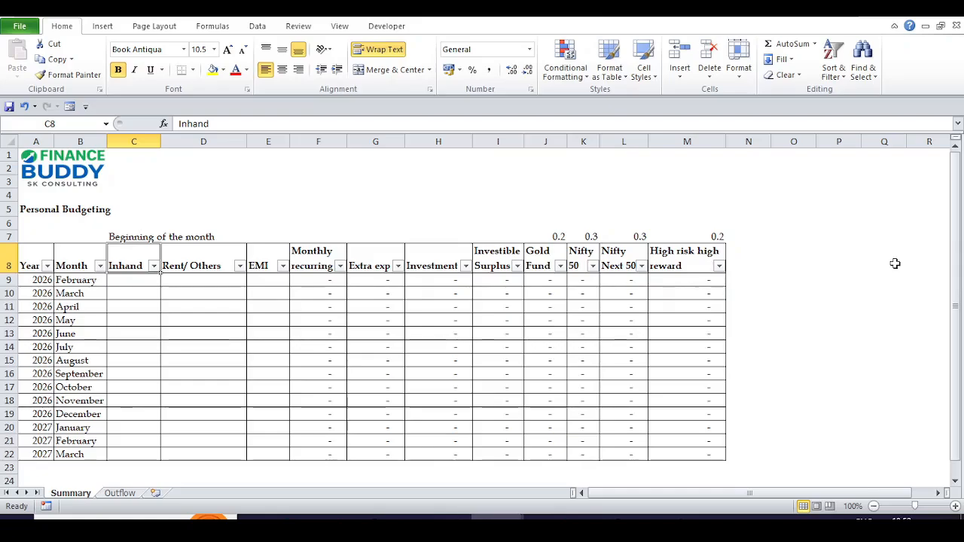
# Step: Enter 100000 as the Inhand amount for February 2026 in cell C9
pyautogui.press('Down')
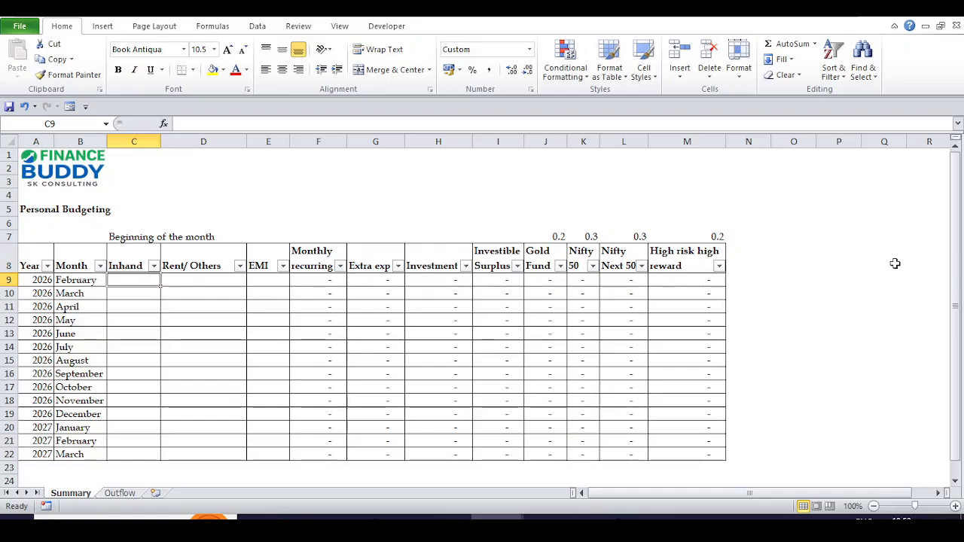
pyautogui.write('11000')
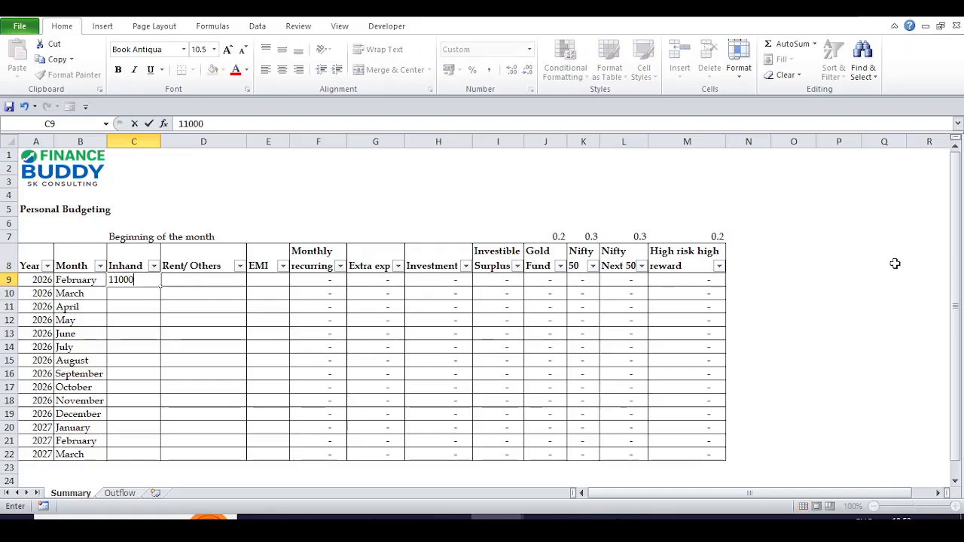
pyautogui.press('Escape')
pyautogui.write('100000')
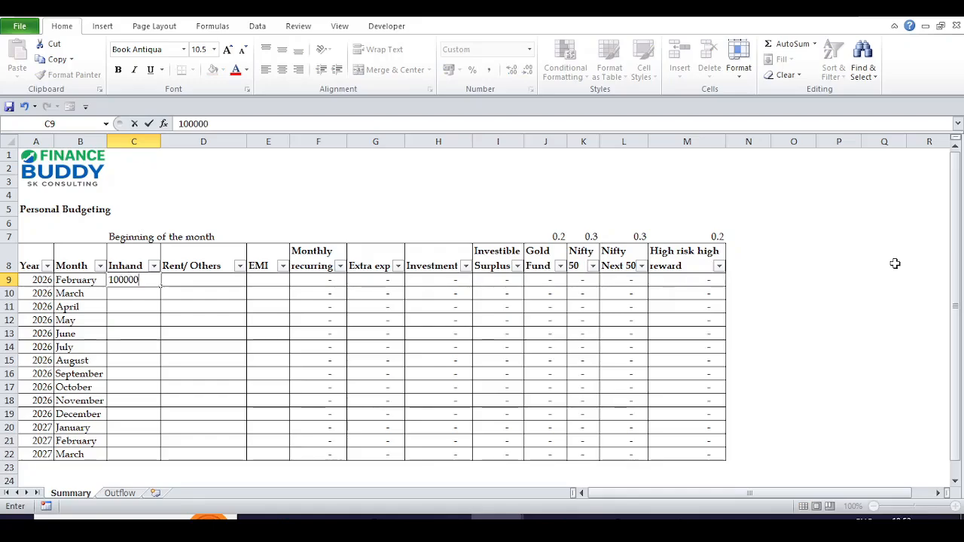
pyautogui.press('Return')
pyautogui.press('Up')
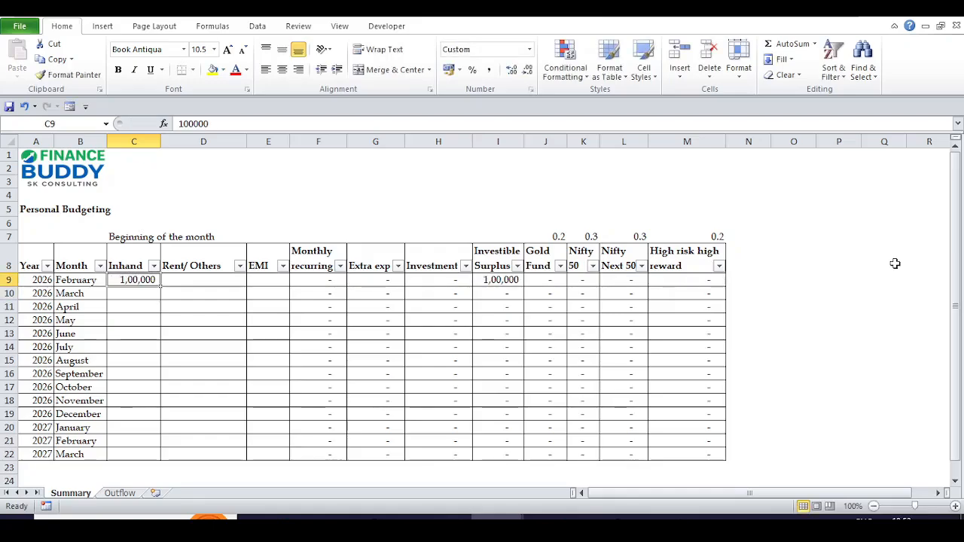
# Step: Copy the February 2026 Inhand amount to March 2026
pyautogui.hotkey('ctrl', 'c')
pyautogui.press('Down')
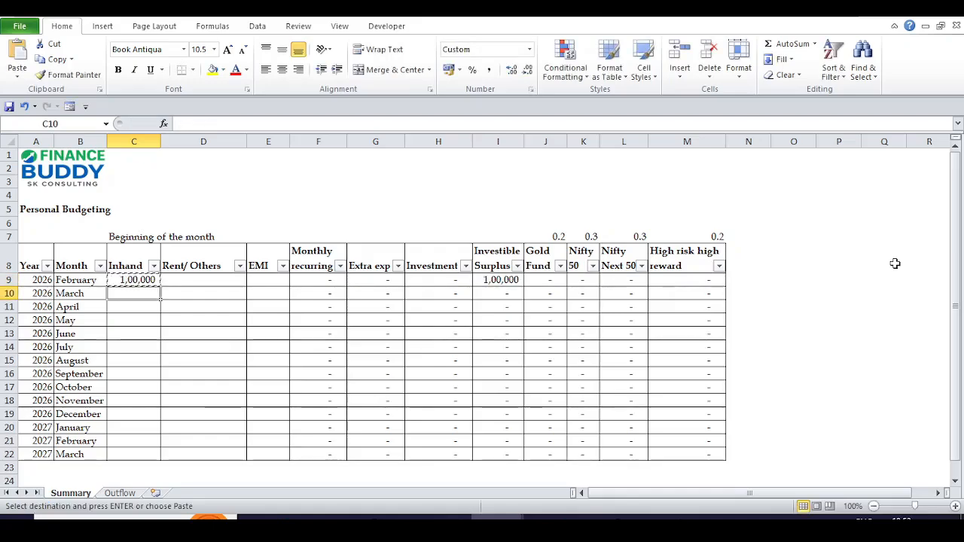
pyautogui.press('Return')
pyautogui.press('Down')
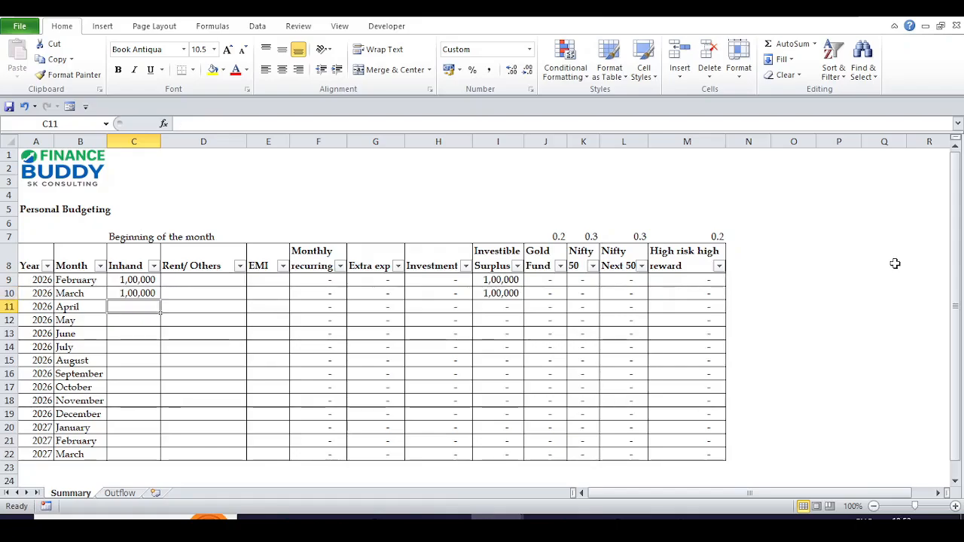
pyautogui.press('Up')
pyautogui.press('Up')
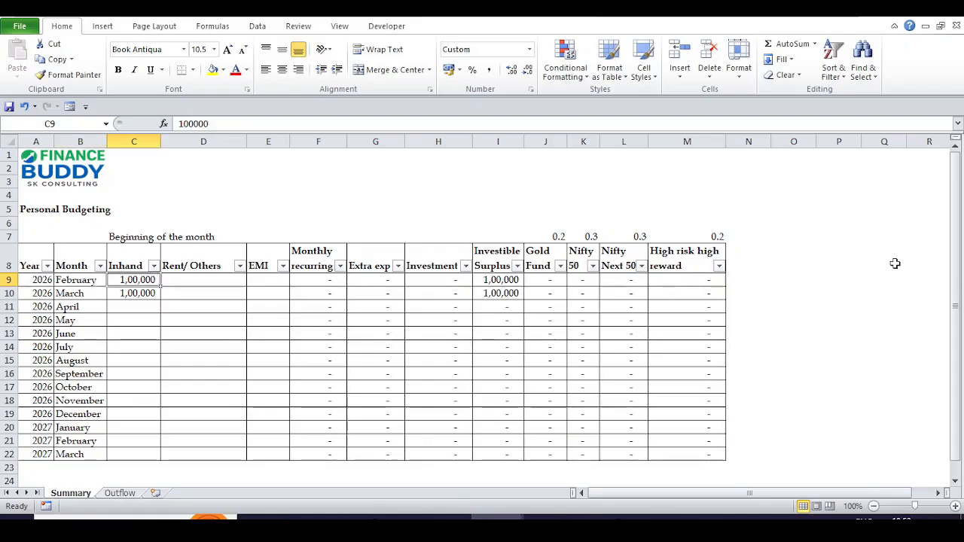
pyautogui.press('Down')
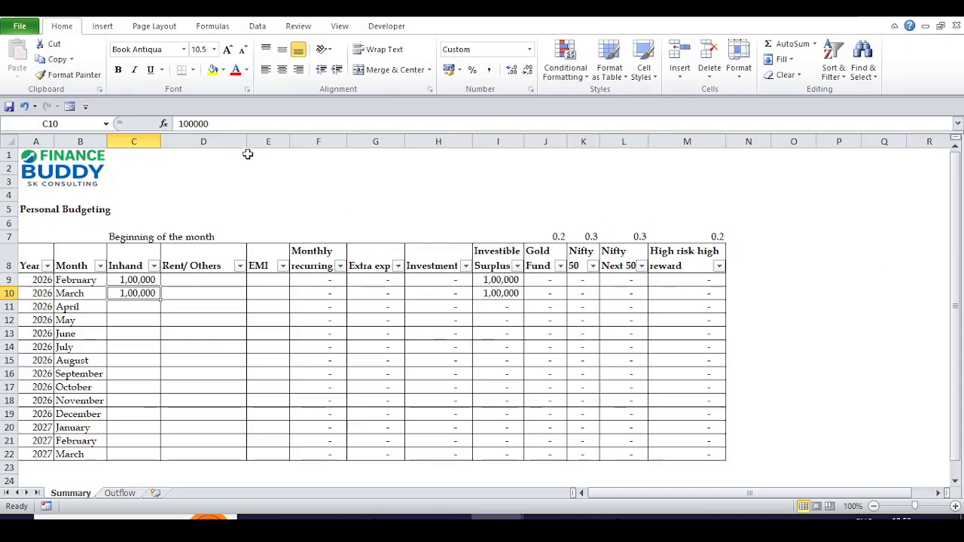
# Step: Narrow the Rent/ Others column slightly and copy the March 2026 Inhand amount to April 2026
pyautogui.moveTo(242, 138); pyautogui.dragTo(232, 138)
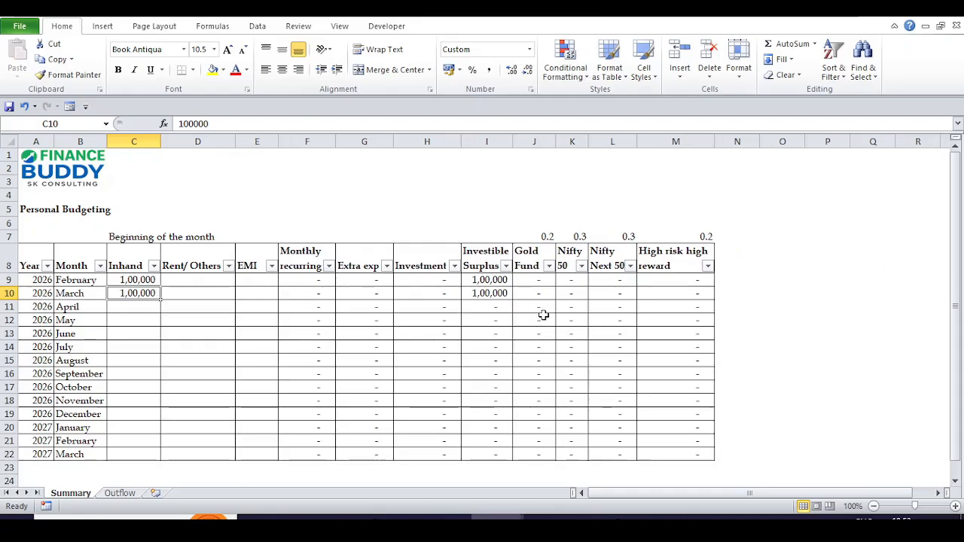
pyautogui.press('Return')
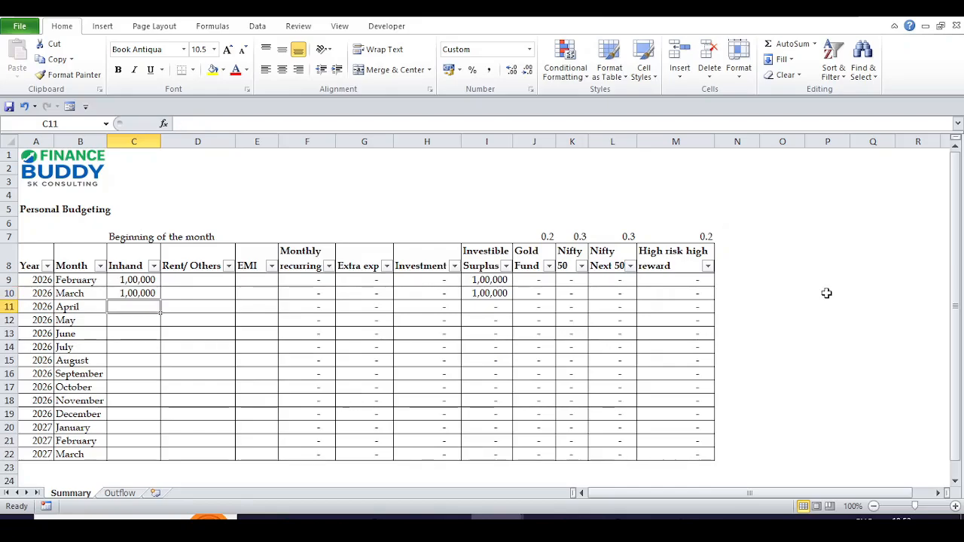
pyautogui.press('Up')
pyautogui.hotkey('ctrl', 'c')
pyautogui.press('Down')
pyautogui.press('Return')
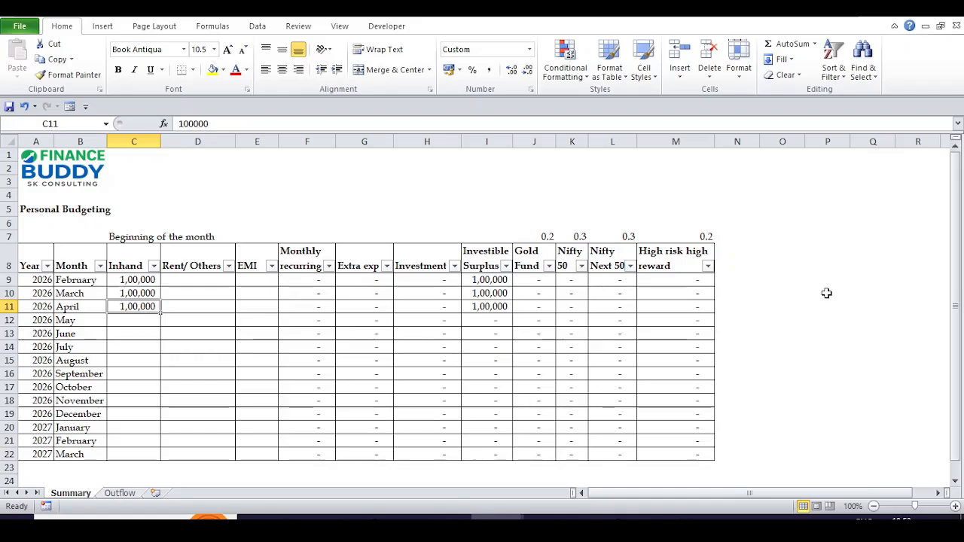
# Step: Enter 106000 as the Inhand amount for May 2026 in cell C12
pyautogui.press('Down')
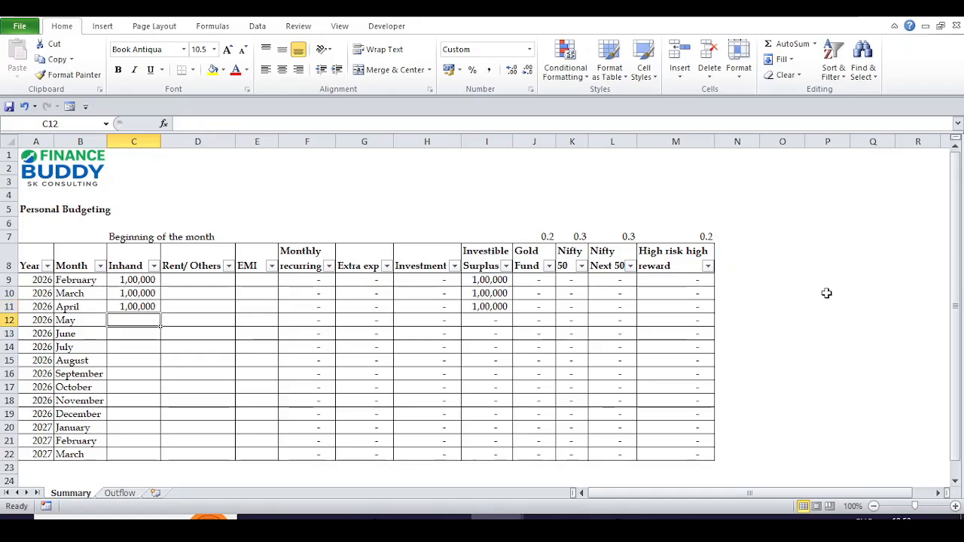
pyautogui.write('106000')
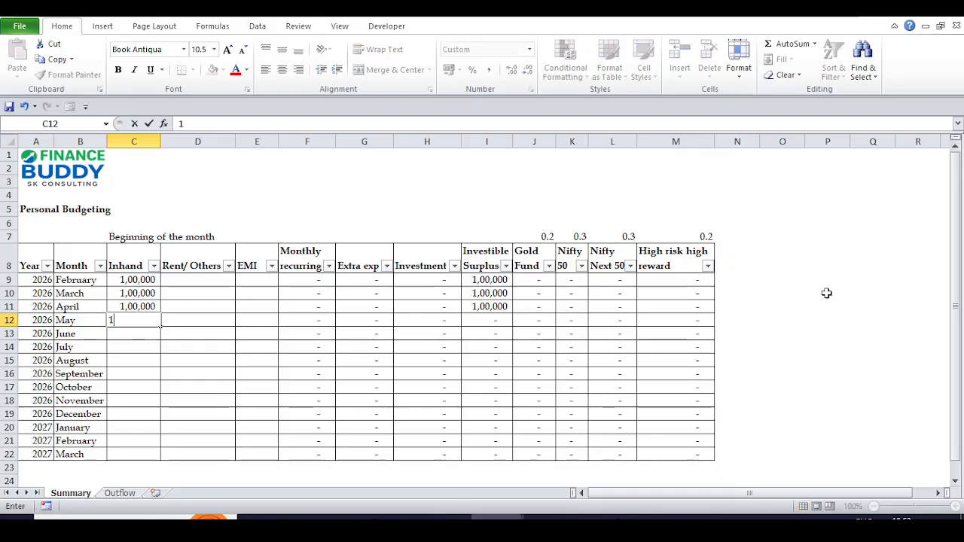
pyautogui.press('Return')
pyautogui.press('Up')
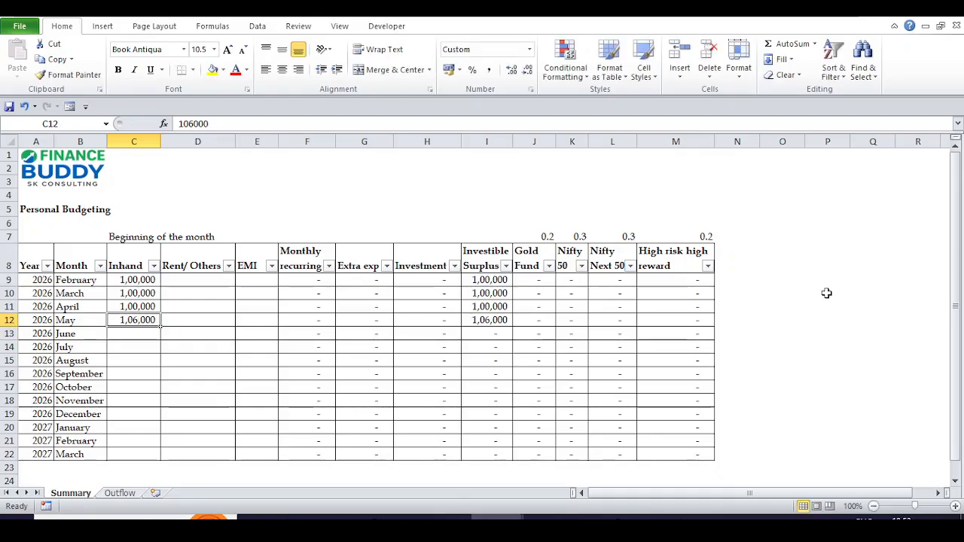
# Step: Copy the May 2026 Inhand amount to every month from June 2026 through March 2027
pyautogui.hotkey('ctrl', 'c')
pyautogui.press('Down')
pyautogui.hotkey('shift', 'Down')
pyautogui.hotkey('shift', 'Down')
pyautogui.hotkey('shift', 'Down')
pyautogui.hotkey('shift', 'Down')
pyautogui.hotkey('shift', 'Down')
pyautogui.hotkey('shift', 'Down')
pyautogui.hotkey('shift', 'Down')
pyautogui.hotkey('shift', 'Down')
pyautogui.hotkey('shift', 'Down')
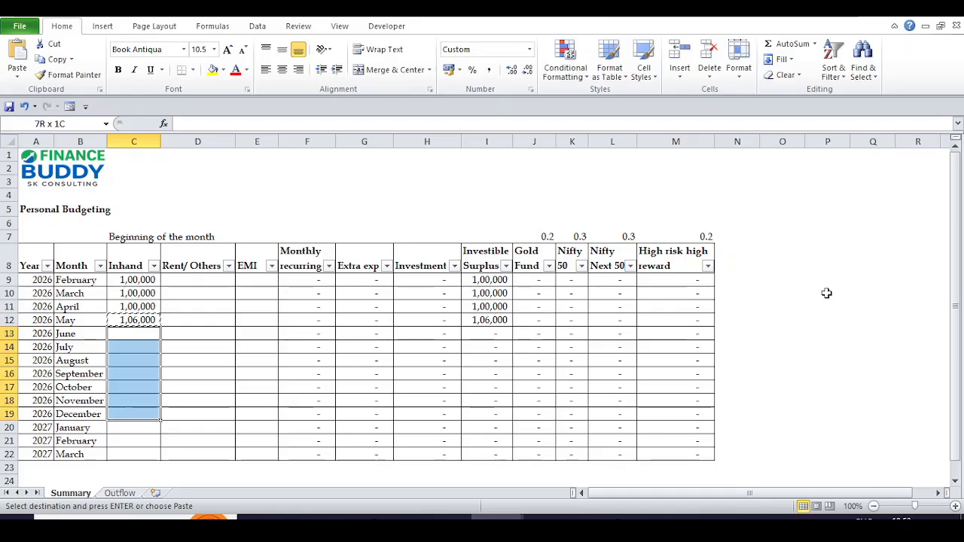
pyautogui.press('Return')
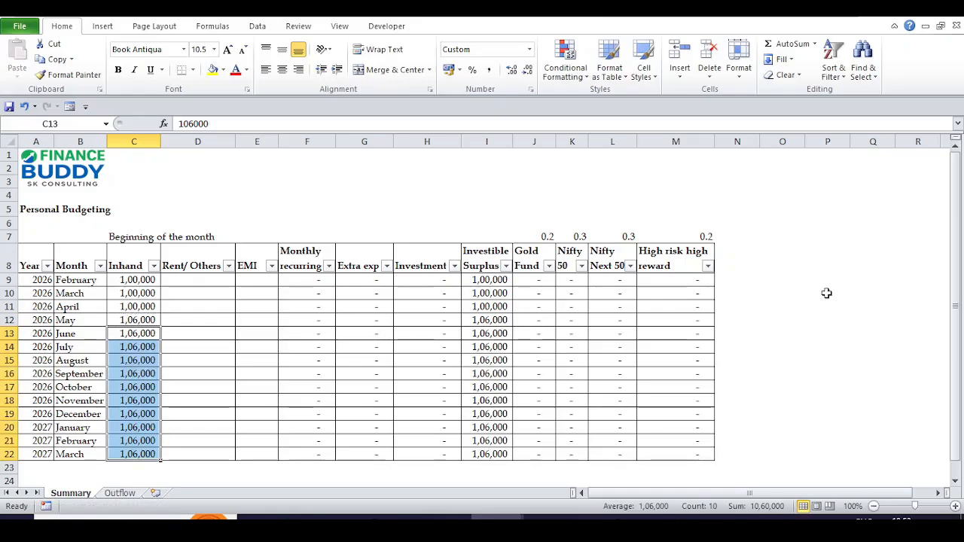
# Step: Review the Inhand and Rent/ Others headings and their first cells
pyautogui.press('Up')
pyautogui.press('Up')
pyautogui.press('Up')
pyautogui.press('Up')
pyautogui.press('Up')
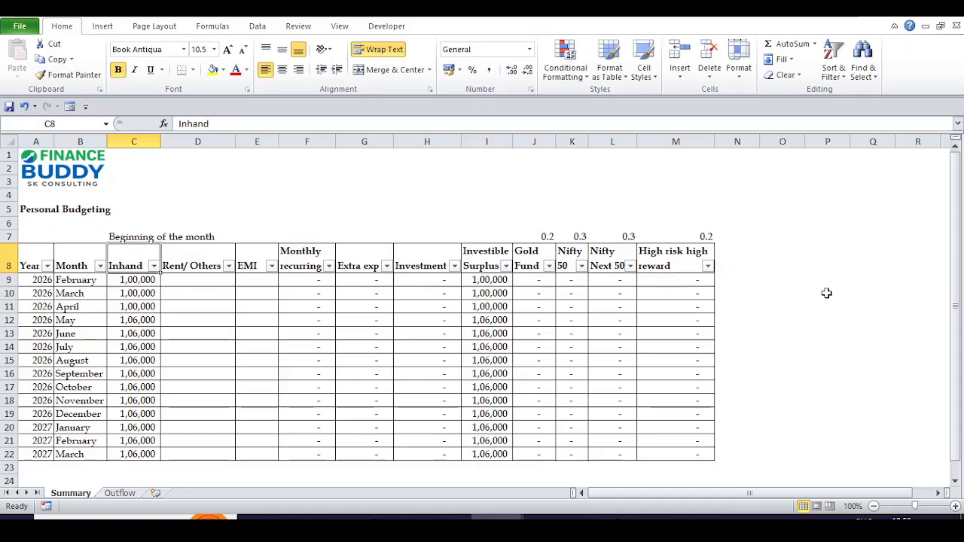
pyautogui.press('Right')
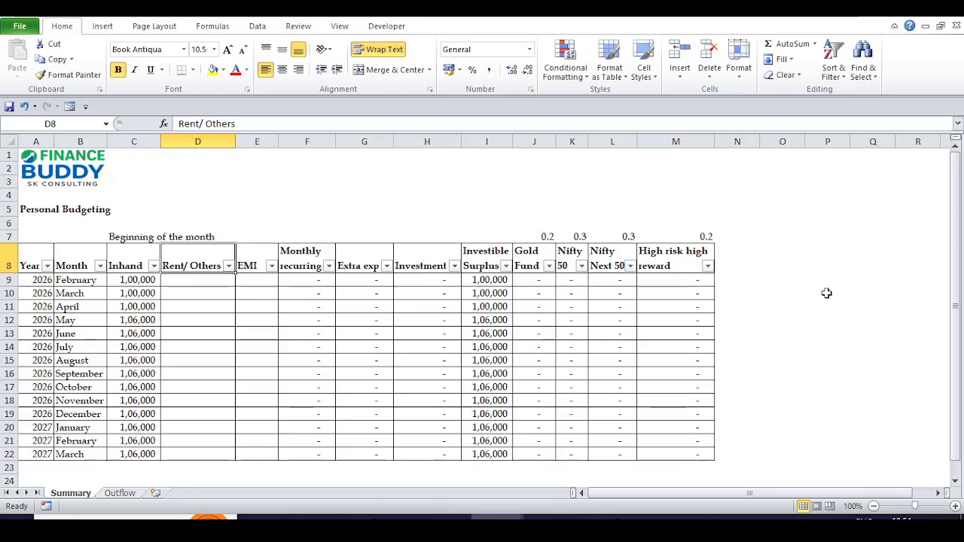
pyautogui.press('Left')
pyautogui.press('Down')
pyautogui.press('Right')
pyautogui.press('Up')
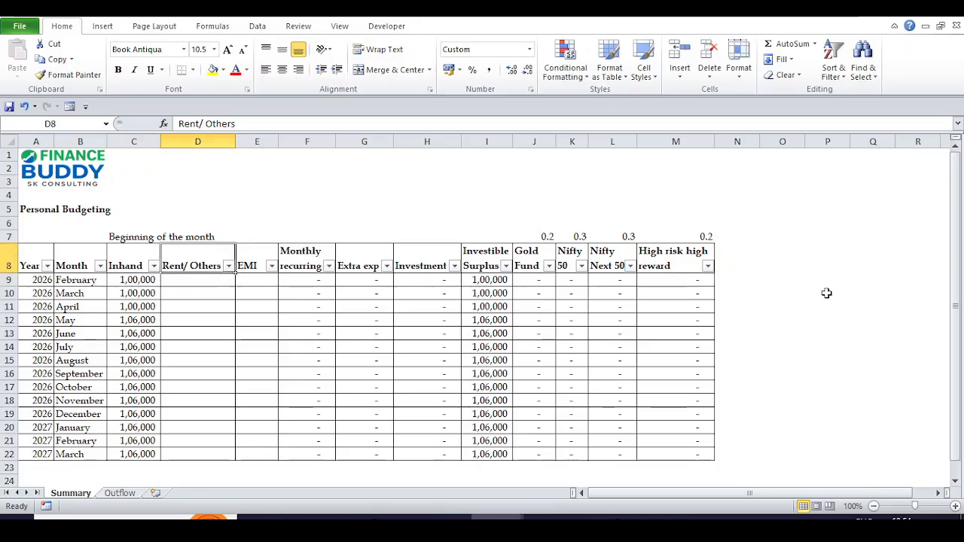
# Step: Enter 18500 as the Rent/ Others amount for February 2026 in cell D9
pyautogui.press('Down')
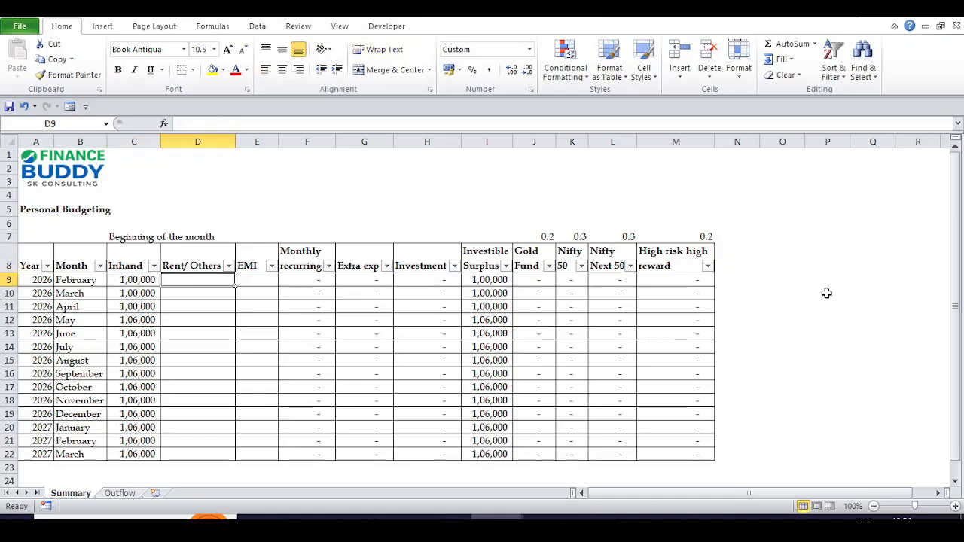
pyautogui.press('Left')
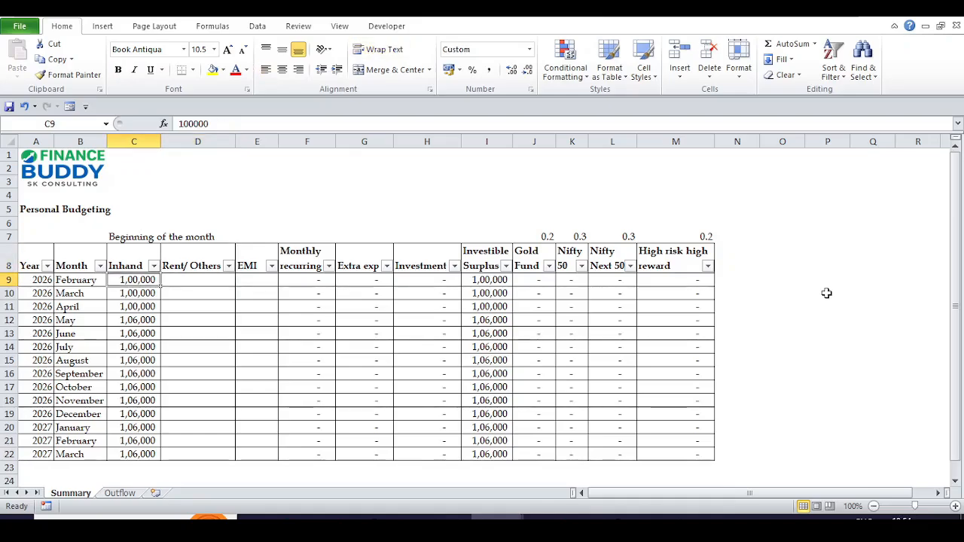
pyautogui.press('Right')
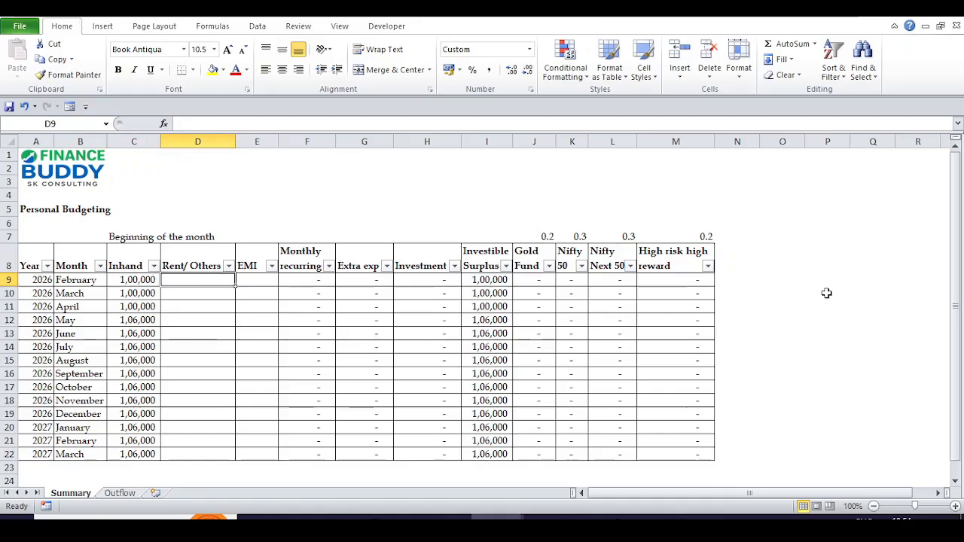
pyautogui.write('18500')
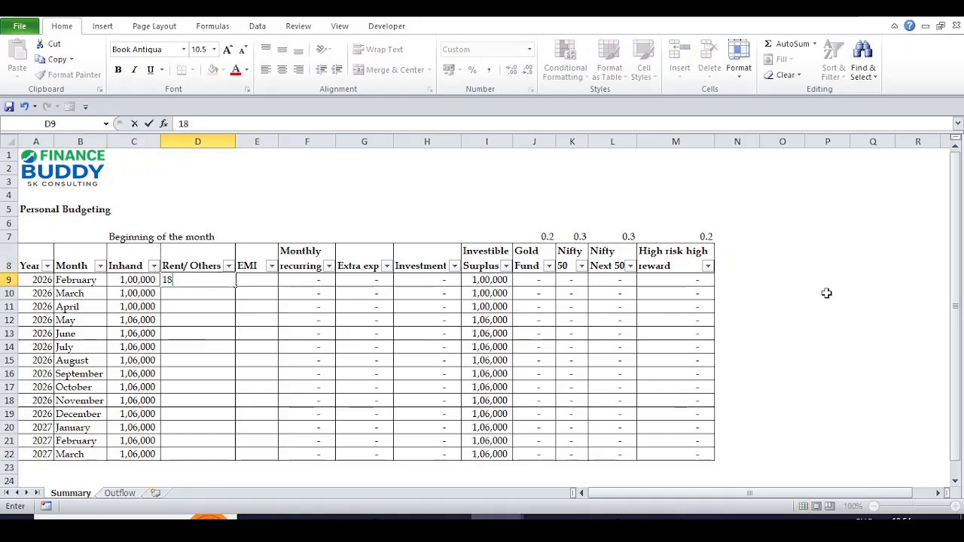
pyautogui.press('Return')
pyautogui.press('Up')
# Step: Copy the February 2026 Rent/ Others amount to March, April and May 2026
pyautogui.hotkey('ctrl', 'c')
pyautogui.press('Down')
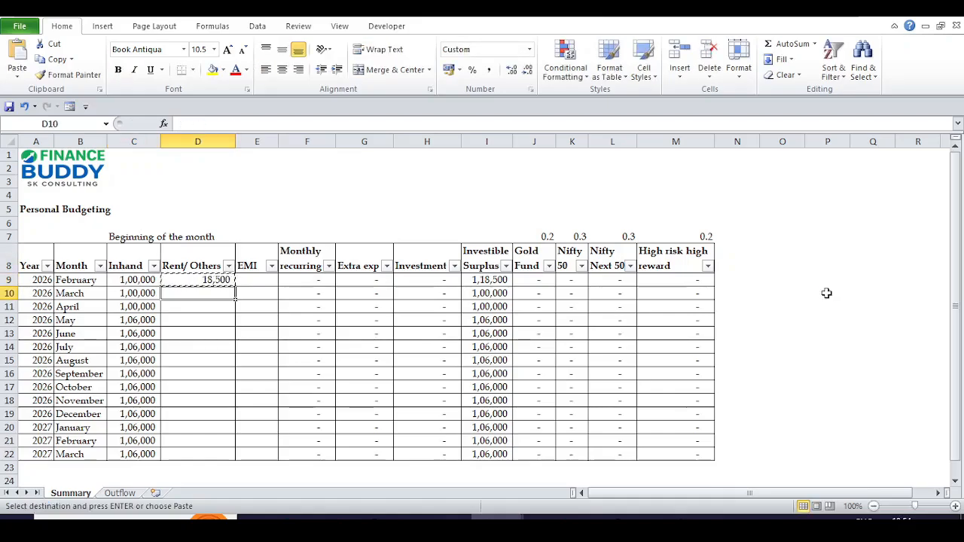
pyautogui.hotkey('shift', 'Down')
pyautogui.hotkey('shift', 'Down')
pyautogui.press('Return')
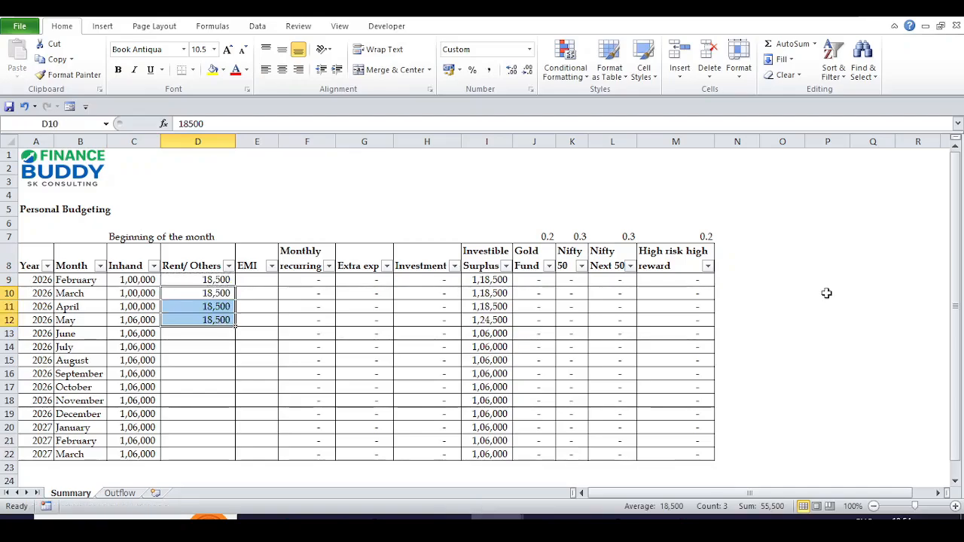
pyautogui.hotkey('ctrl', 'Down')
pyautogui.press('Down')
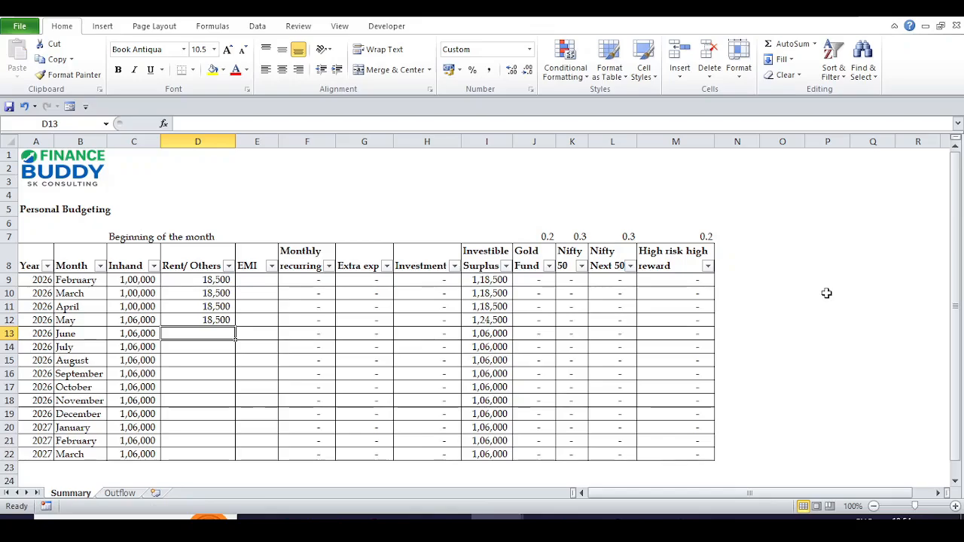
# Step: Enter 18250 as the Rent/ Others amount for June 2026 in cell D13
pyautogui.write('1')
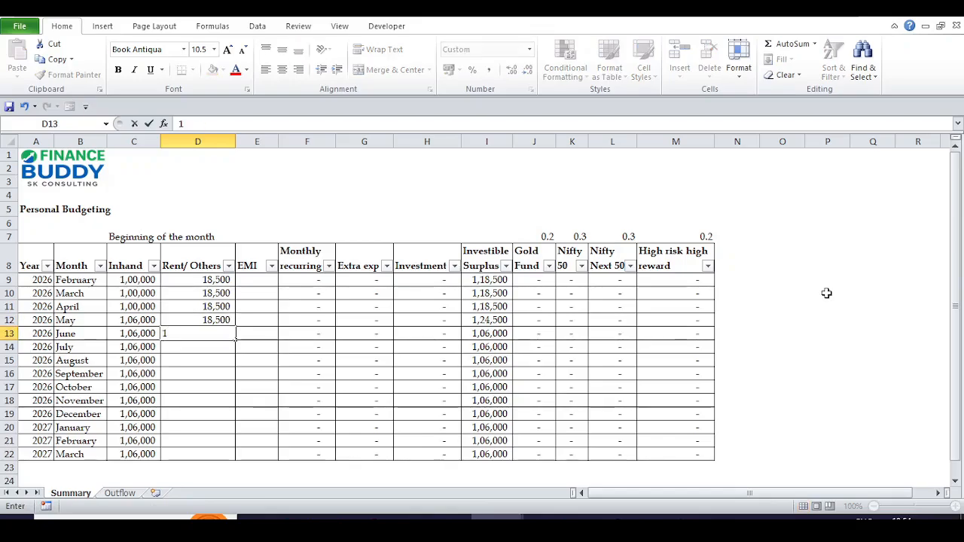
pyautogui.write('8250')
pyautogui.press('Return')
pyautogui.press('Up')
# Step: Correct the June 2026 Rent/ Others amount to 19250
pyautogui.press('F2')
pyautogui.press('Left')
pyautogui.press('Left')
pyautogui.press('Left')
pyautogui.press('Left')
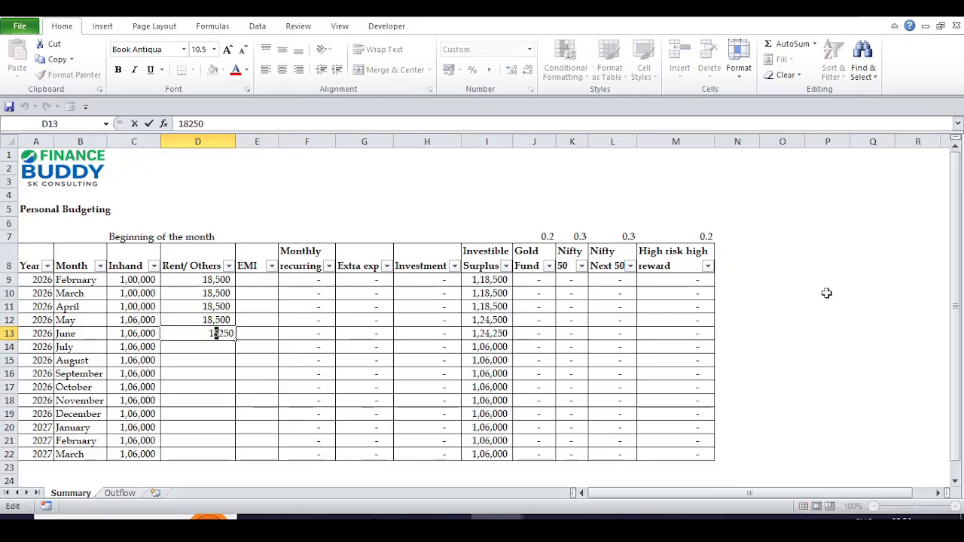
pyautogui.press('Delete')
pyautogui.write('9')
pyautogui.press('Return')
pyautogui.press('Up')
# Step: Copy the June 2026 Rent/ Others amount to every month from July 2026 to March 2027
pyautogui.hotkey('ctrl', 'c')
pyautogui.press('Down')
pyautogui.hotkey('shift', 'Down')
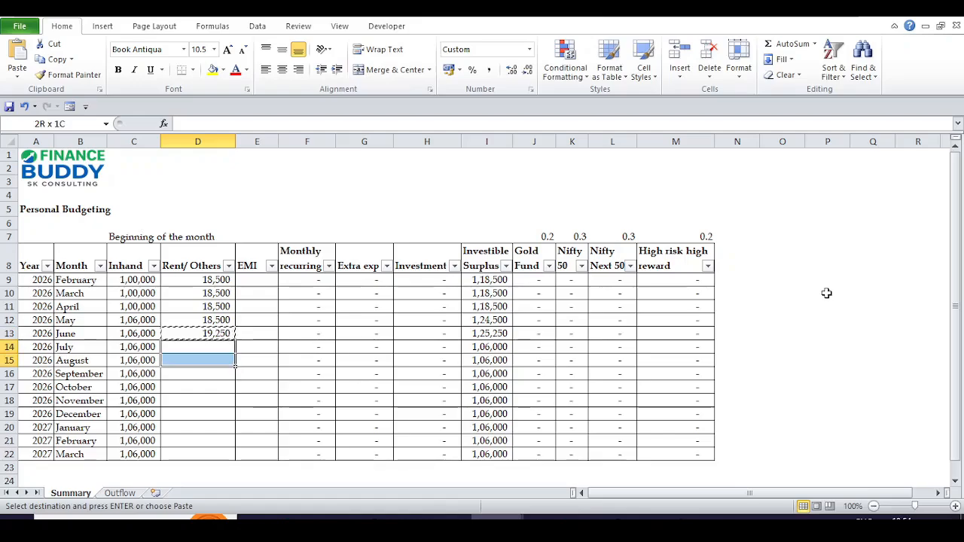
pyautogui.hotkey('shift', 'Down')
pyautogui.hotkey('shift', 'Down')
pyautogui.hotkey('shift', 'Down')
pyautogui.hotkey('shift', 'Down')
pyautogui.hotkey('shift', 'Down')
pyautogui.hotkey('shift', 'Down')
pyautogui.hotkey('shift', 'Down')
pyautogui.press('Return')
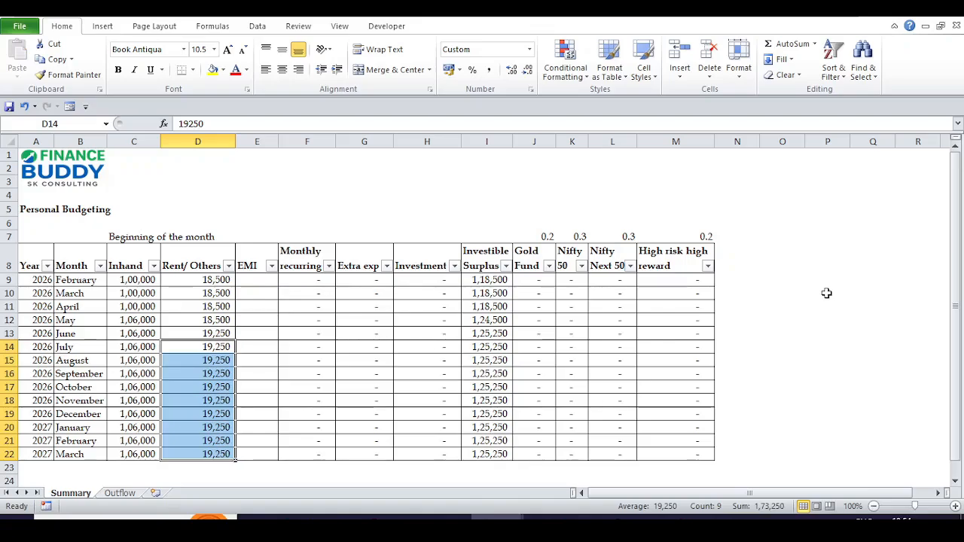
# Step: Enter -49200 as the EMI amount for February 2026 in cell E9
pyautogui.press('Right')
pyautogui.press('Up')
pyautogui.press('Up')
pyautogui.press('Up')
pyautogui.press('Up')
pyautogui.press('Up')
pyautogui.press('Up')
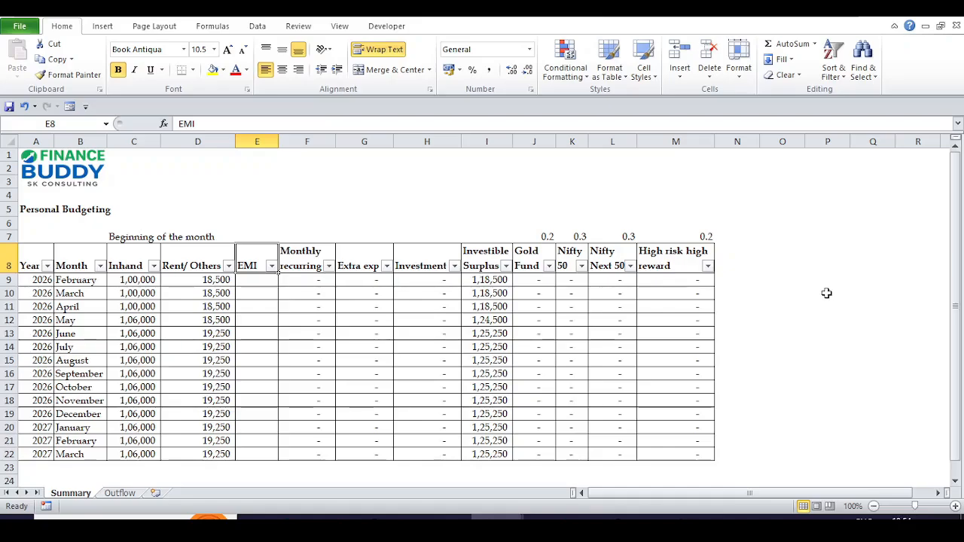
pyautogui.press('Down')
pyautogui.write('-')
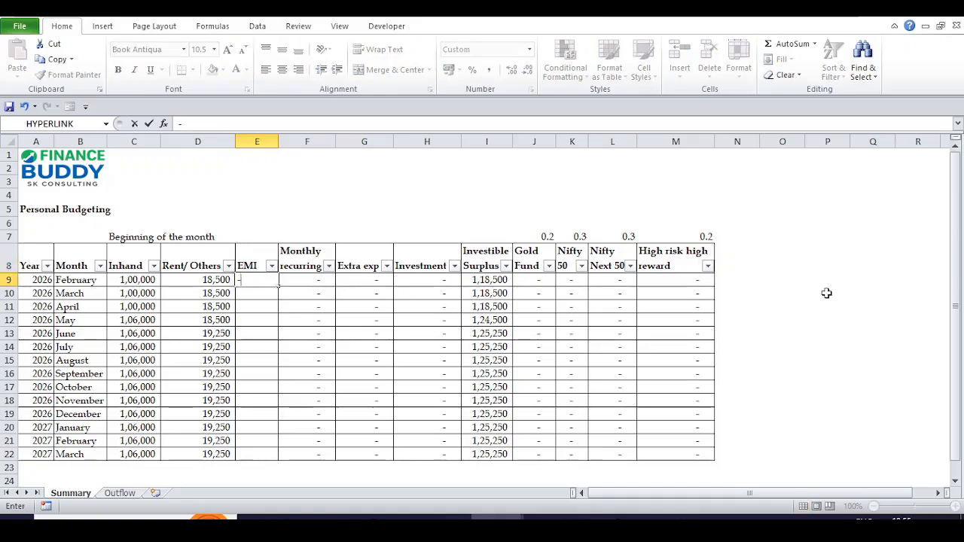
pyautogui.write('49200')
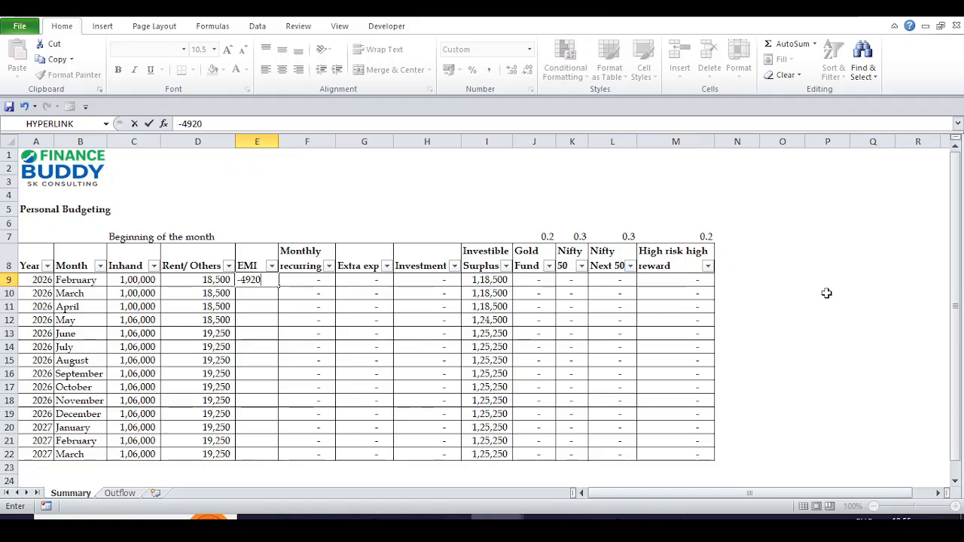
pyautogui.press('Return')
# Step: Copy the February 2026 EMI amount to all months from March 2026 to March 2027
pyautogui.press('Up')
pyautogui.hotkey('ctrl', 'c')
pyautogui.press('Left')
pyautogui.hotkey('ctrl', 'Down')
pyautogui.press('Right')
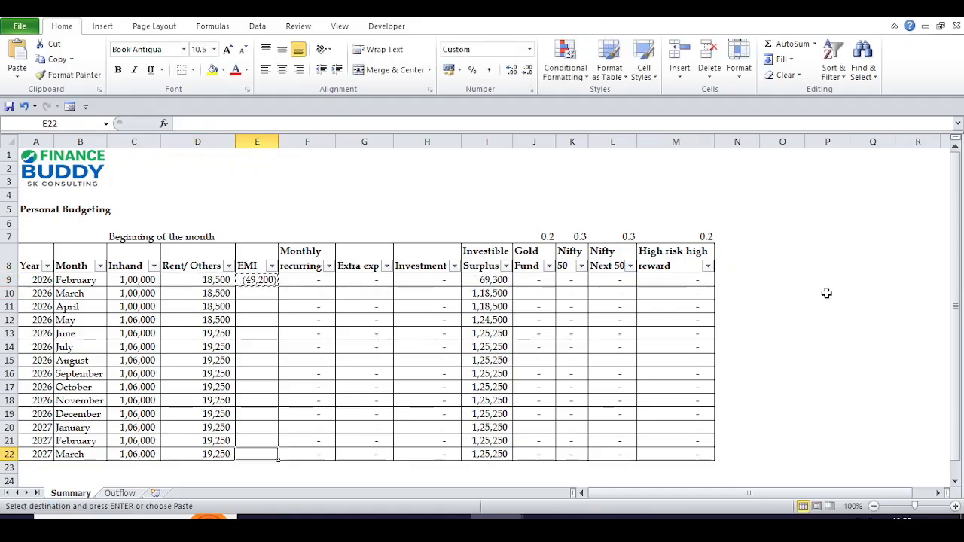
pyautogui.hotkey('ctrl', 'shift', 'Up')
pyautogui.hotkey('shift', 'Down')
pyautogui.press('Return')
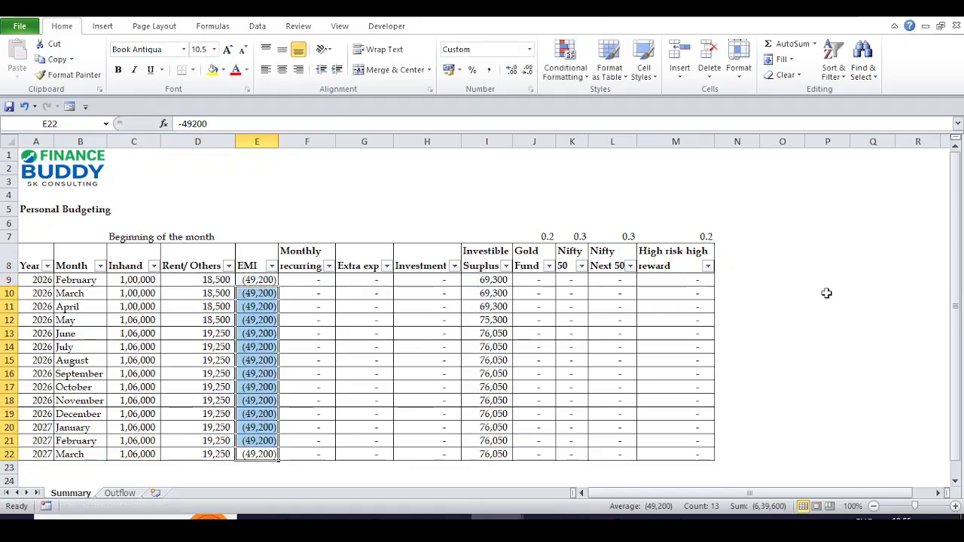
# Step: Inspect the formula behind the February 2026 Monthly recurring amount in cell F9 without changing it
pyautogui.click(307, 283)
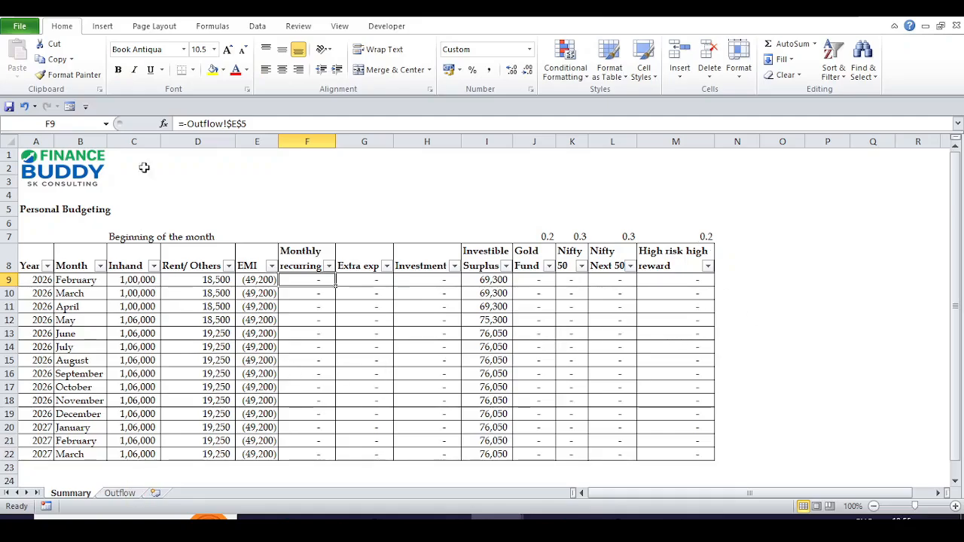
pyautogui.click(263, 125)
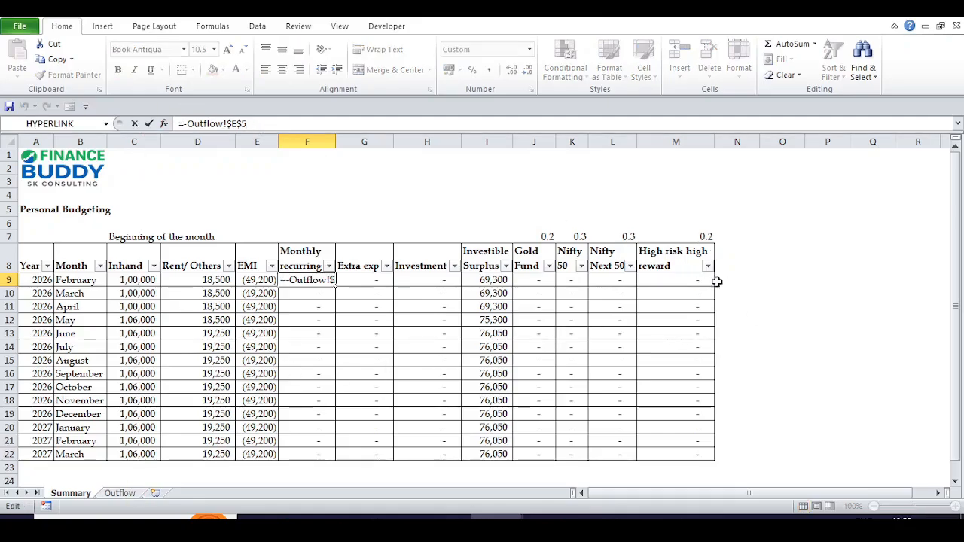
pyautogui.hotkey('ctrl', 'Return')
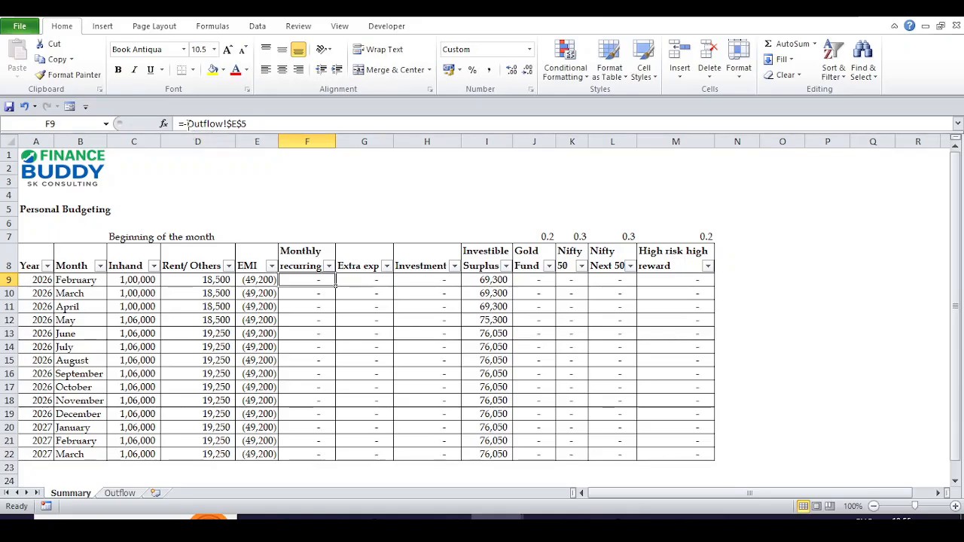
pyautogui.press('F2')
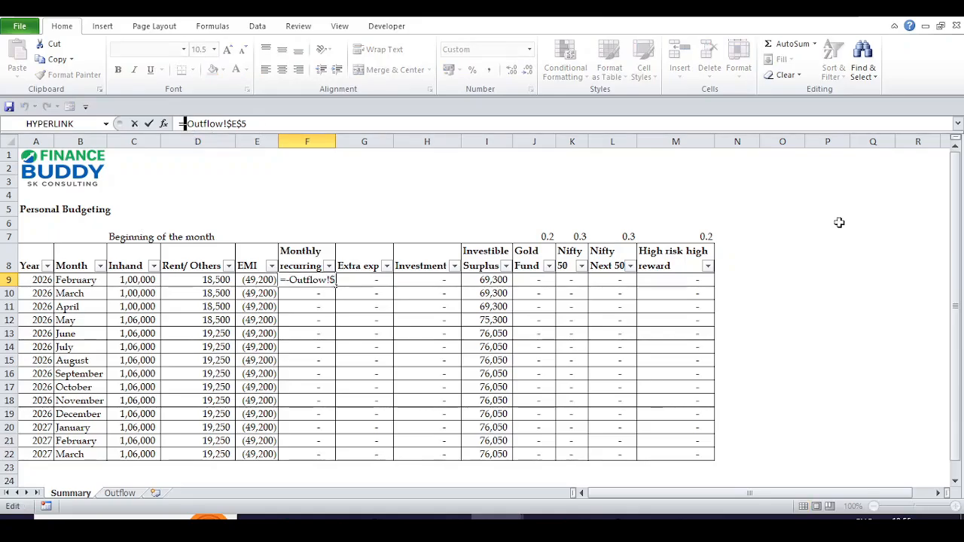
pyautogui.press('Escape')
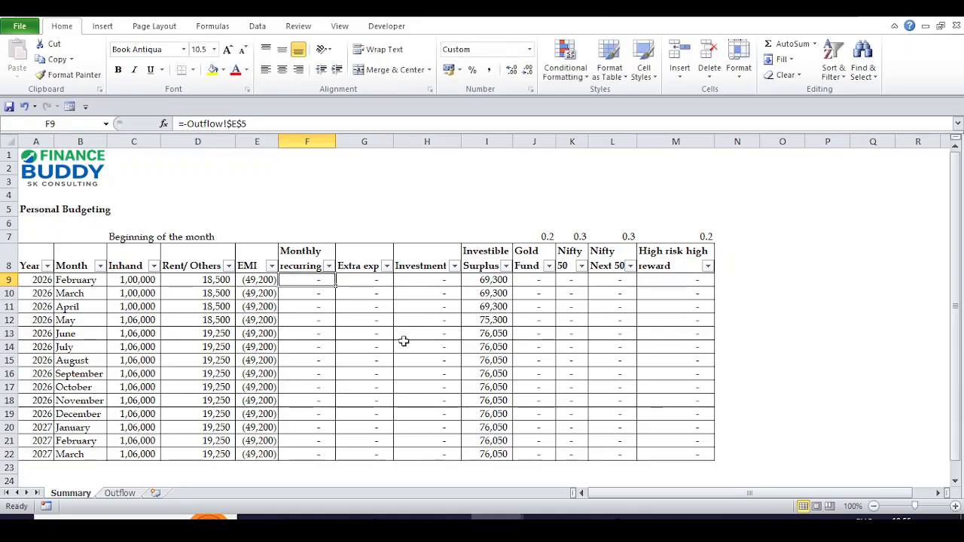
# Step: Examine the monthly recurring expense table on the Outflow sheet, including its expense, frequency and amount columns
pyautogui.click(124, 492)
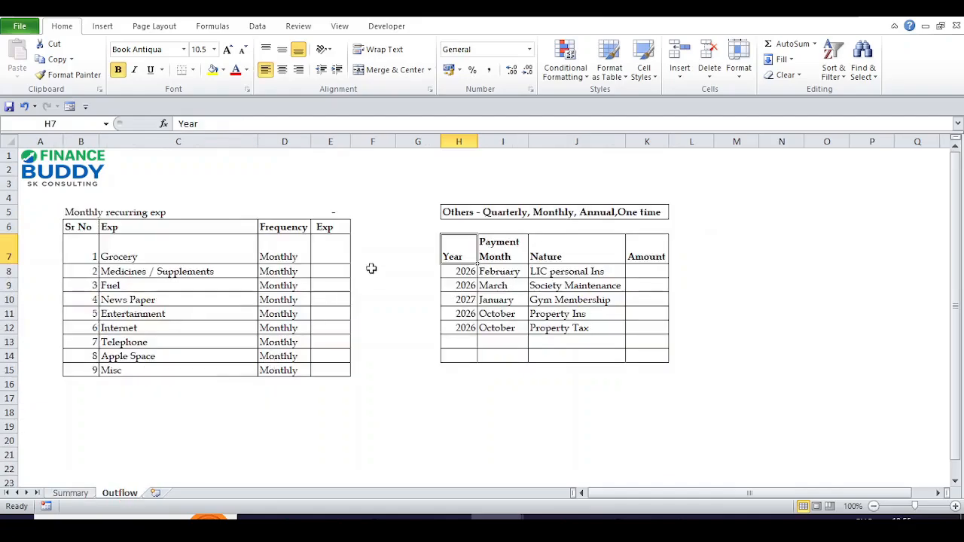
pyautogui.click(105, 252)
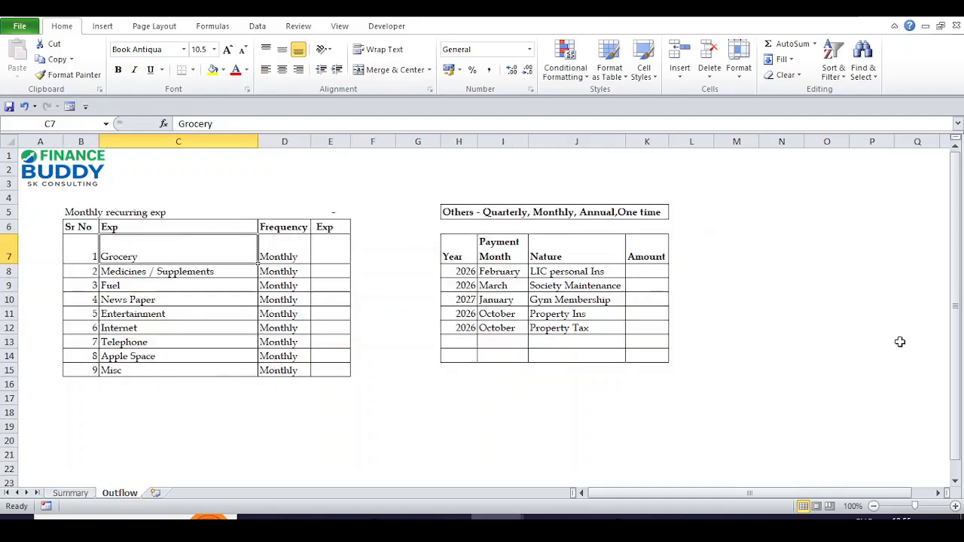
pyautogui.press('Left')
pyautogui.press('Up')
pyautogui.press('Up')
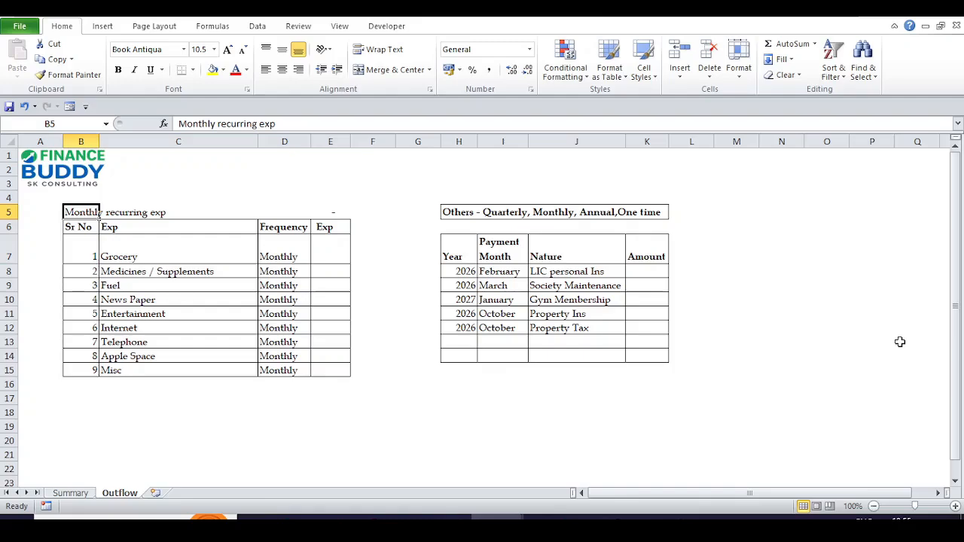
pyautogui.press('Down')
pyautogui.press('Down')
pyautogui.press('Right')
pyautogui.press('Right')
pyautogui.press('Right')
pyautogui.press('Left')
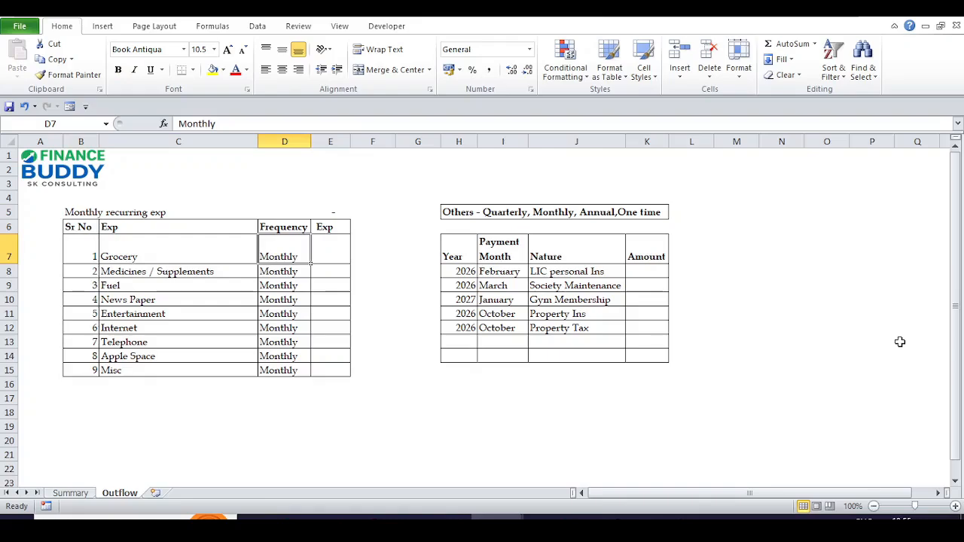
pyautogui.press('Left')
pyautogui.press('Right')
pyautogui.press('Right')
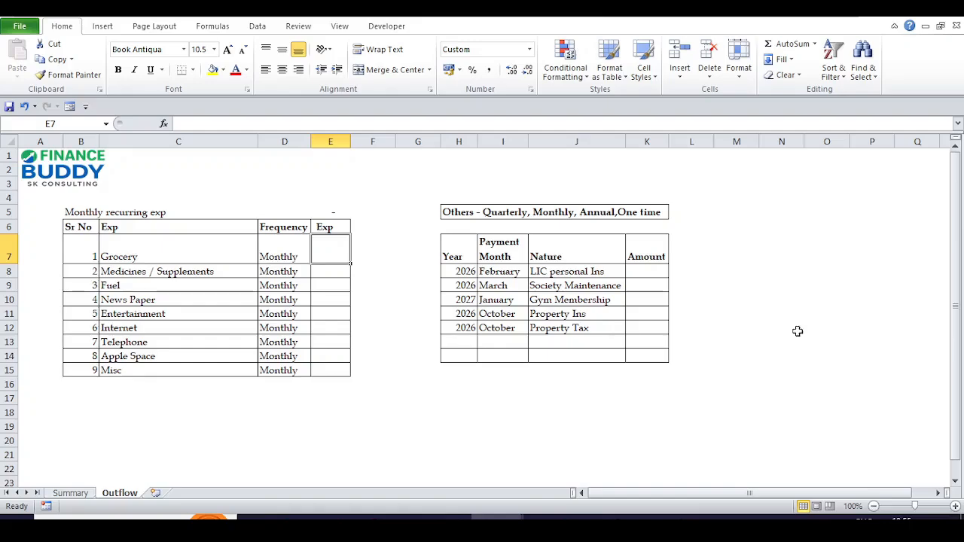
# Step: Check the February 2026 Inhand amount in cell C9 on the Summary sheet
pyautogui.click(70, 500)
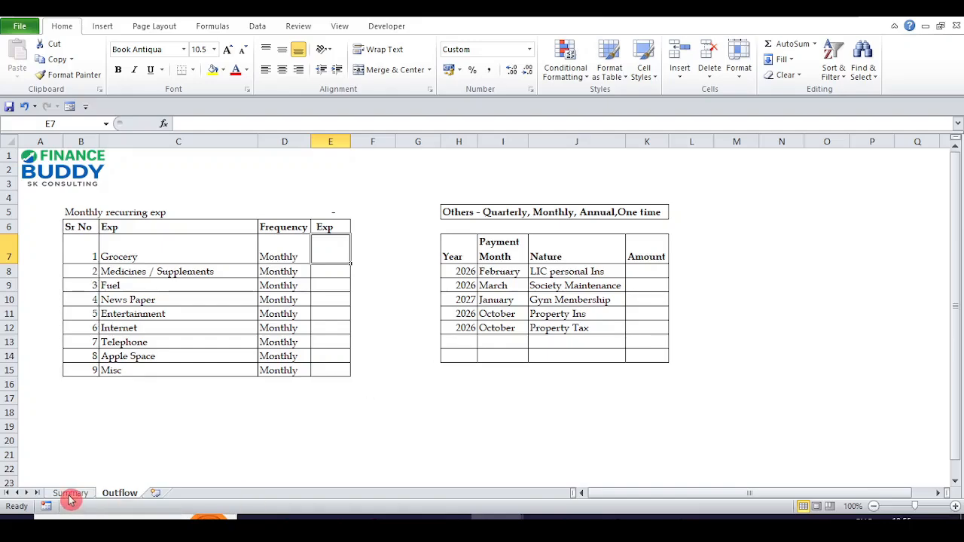
pyautogui.click(136, 282)
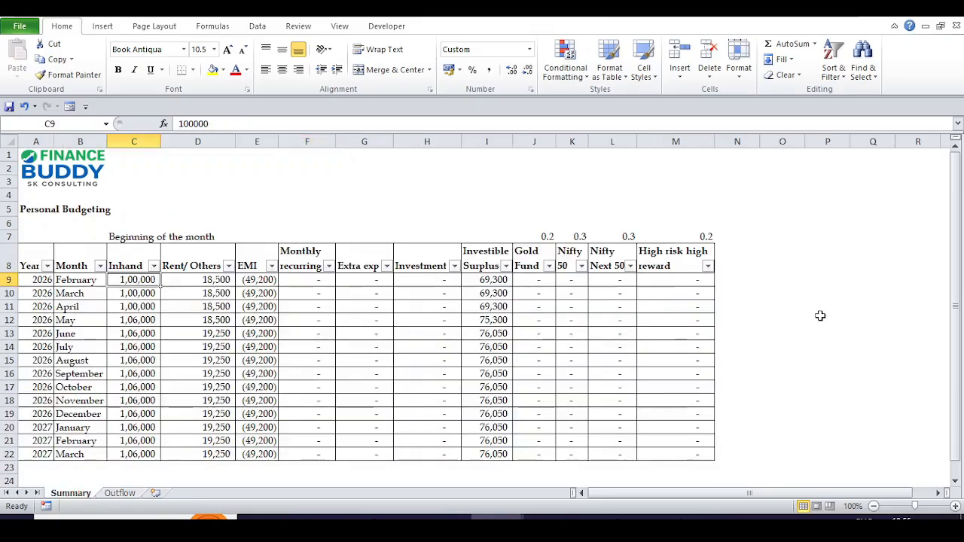
pyautogui.press('F2')
pyautogui.press('Escape')
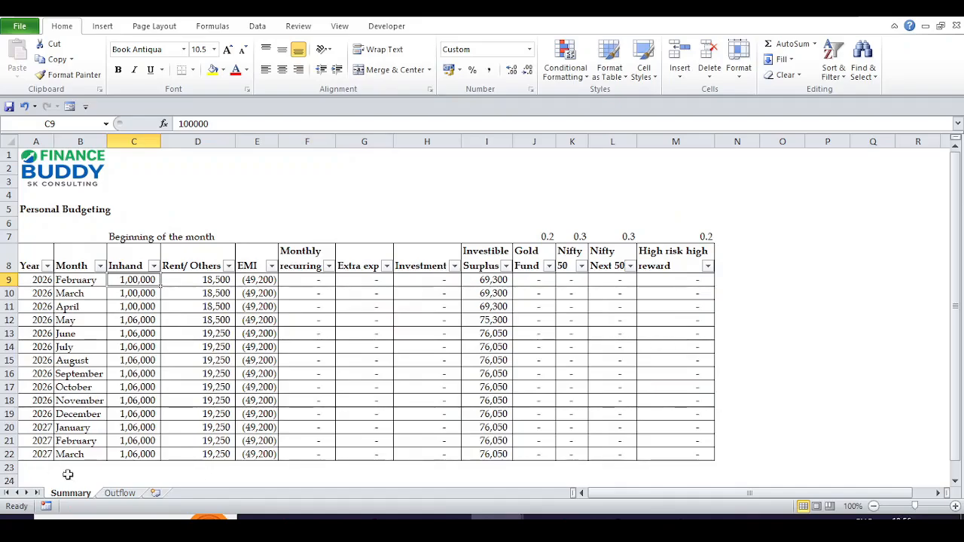
# Step: Enter 12000 as the monthly Grocery expense in cell E7 of the Outflow sheet and revise it to 15000
pyautogui.click(132, 493)
pyautogui.click(139, 245)
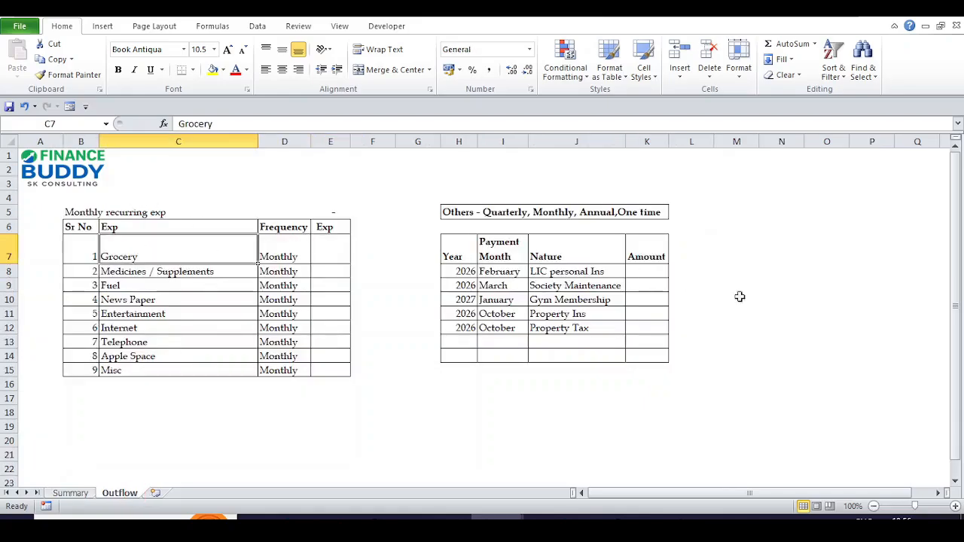
pyautogui.press('Right')
pyautogui.press('Right')
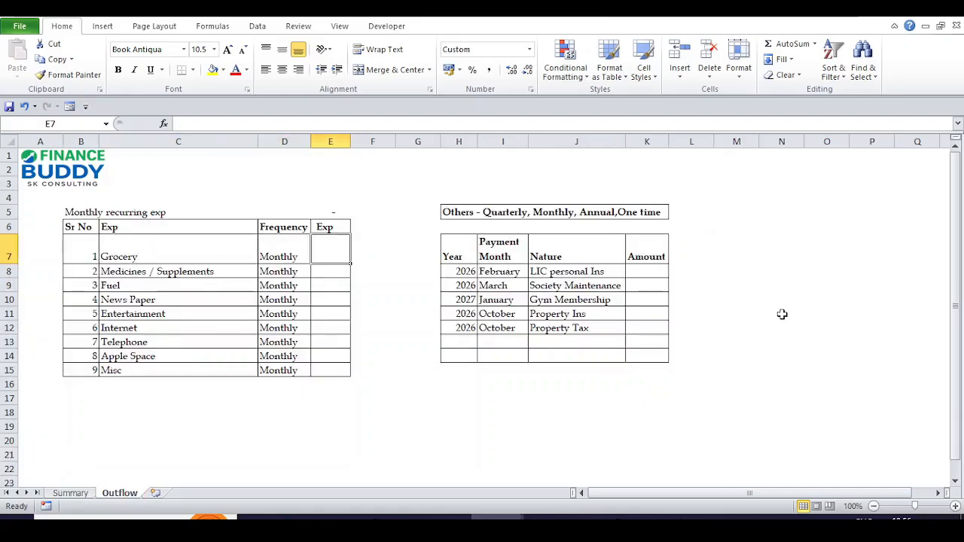
pyautogui.write('12000')
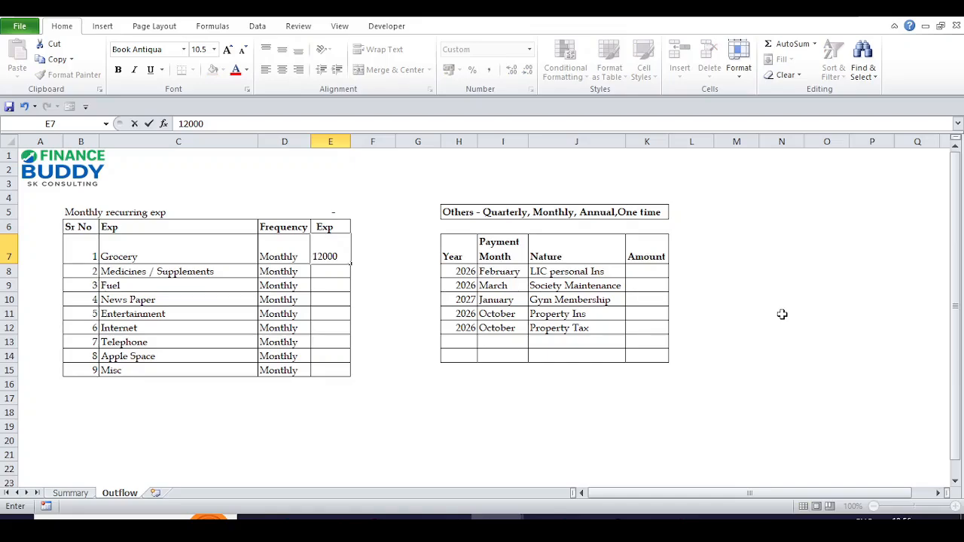
pyautogui.press('Return')
pyautogui.press('Up')
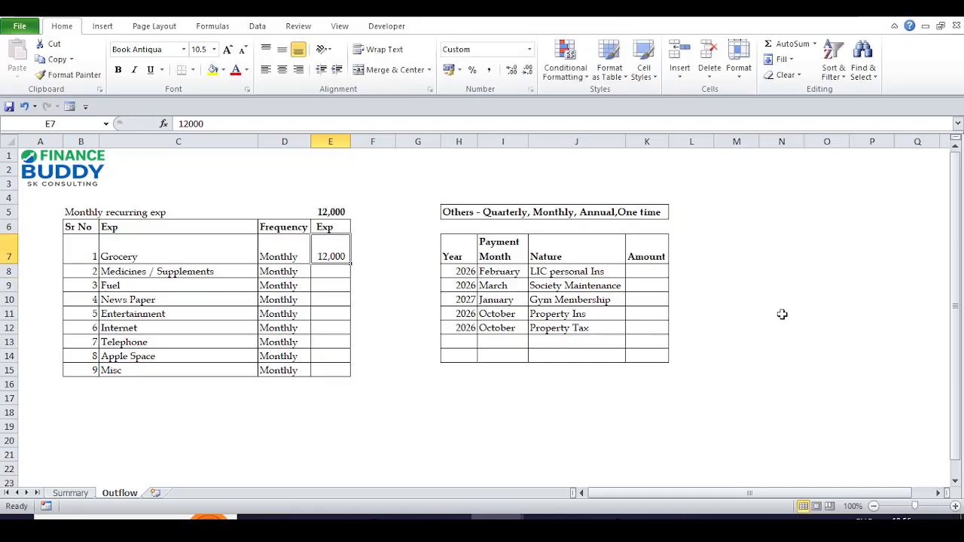
pyautogui.write('14')
pyautogui.press('BackSpace')
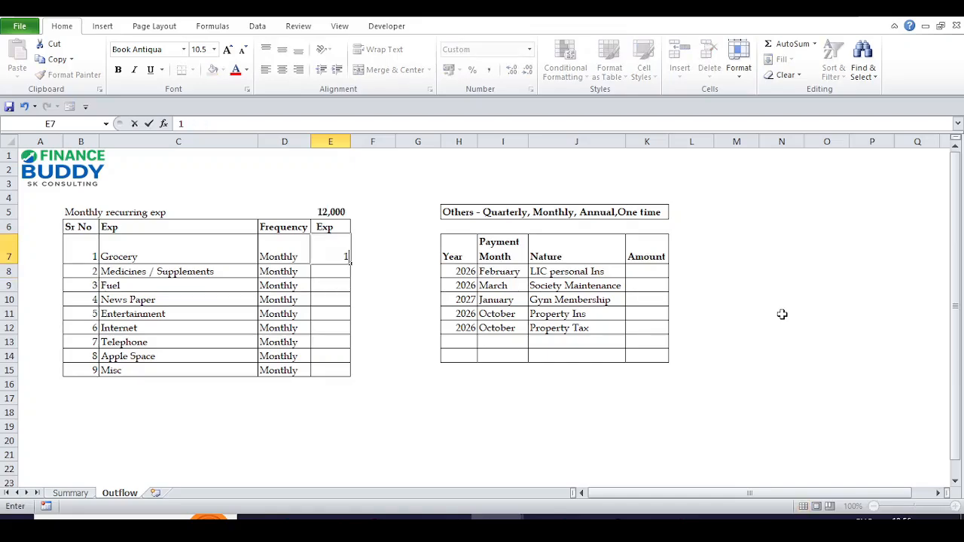
pyautogui.write('5000')
pyautogui.press('Return')
pyautogui.press('Up')
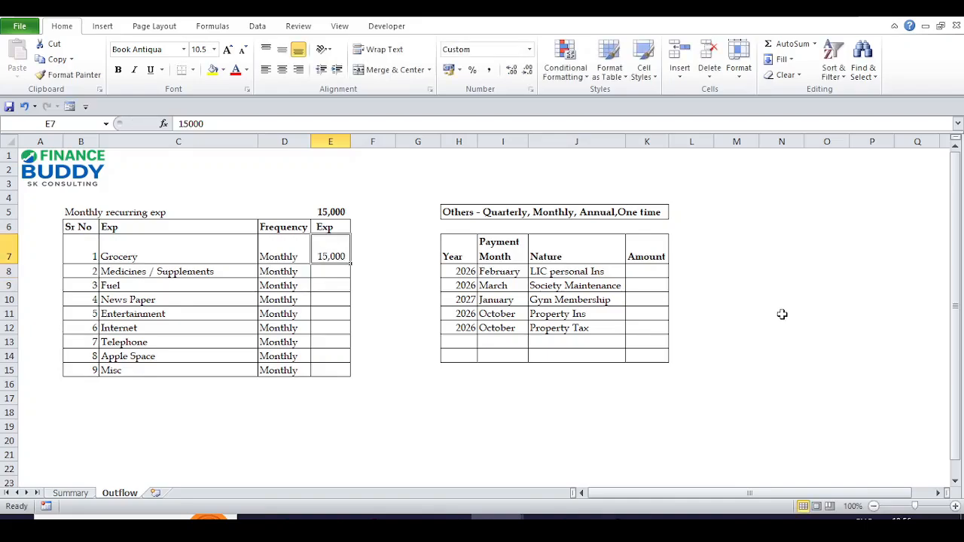
# Step: Enter 2500 as the monthly expense for both Medicines / Supplements and Fuel
pyautogui.press('Down')
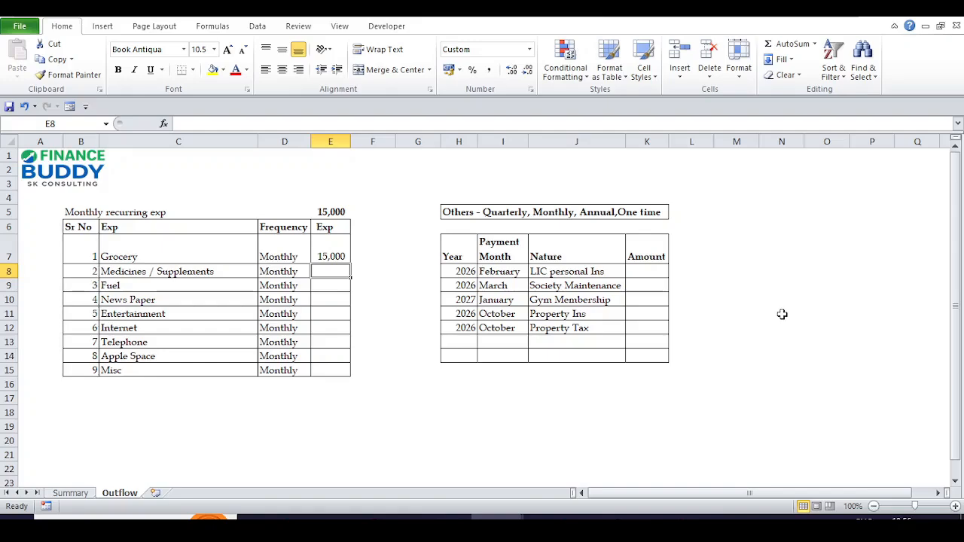
pyautogui.write('2500')
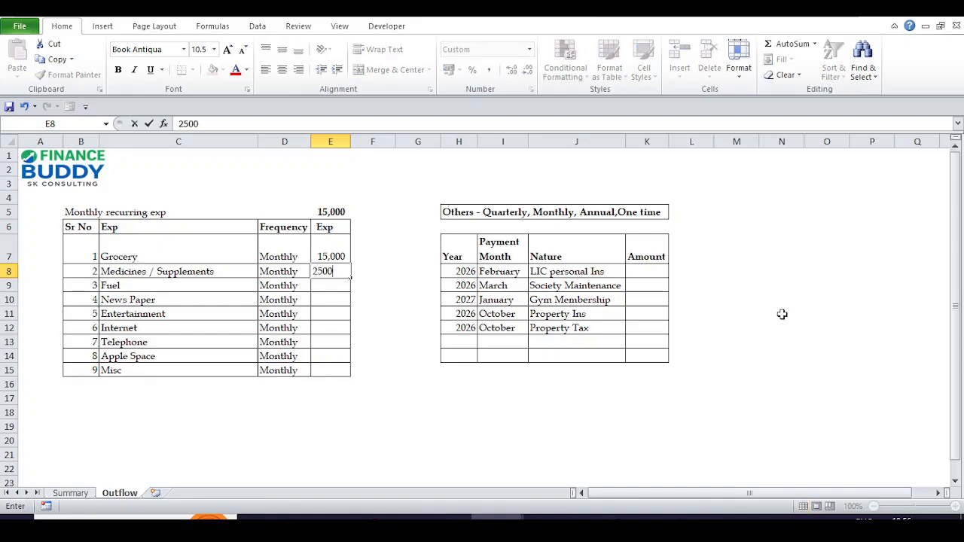
pyautogui.press('Return')
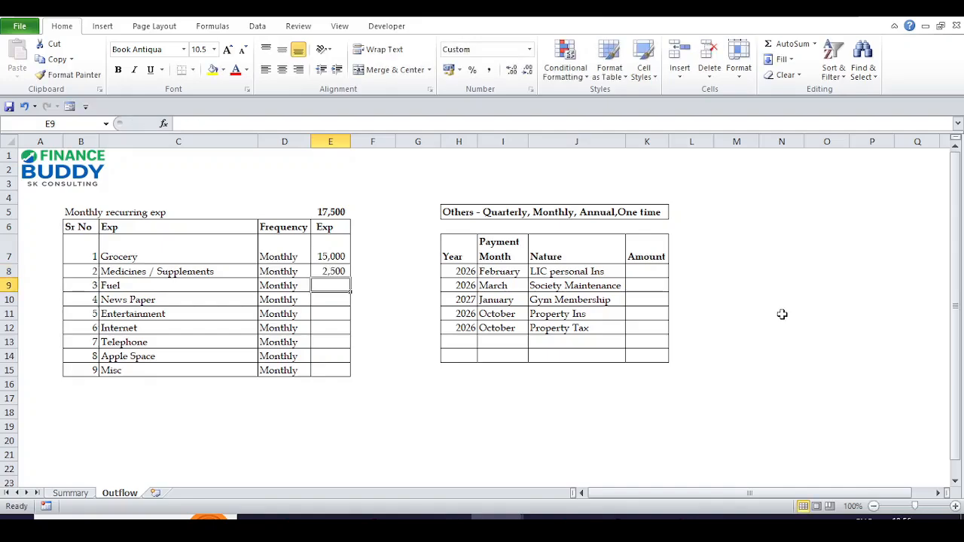
pyautogui.press('Left')
pyautogui.press('Left')
pyautogui.press('Right')
pyautogui.press('Right')
pyautogui.write('2500')
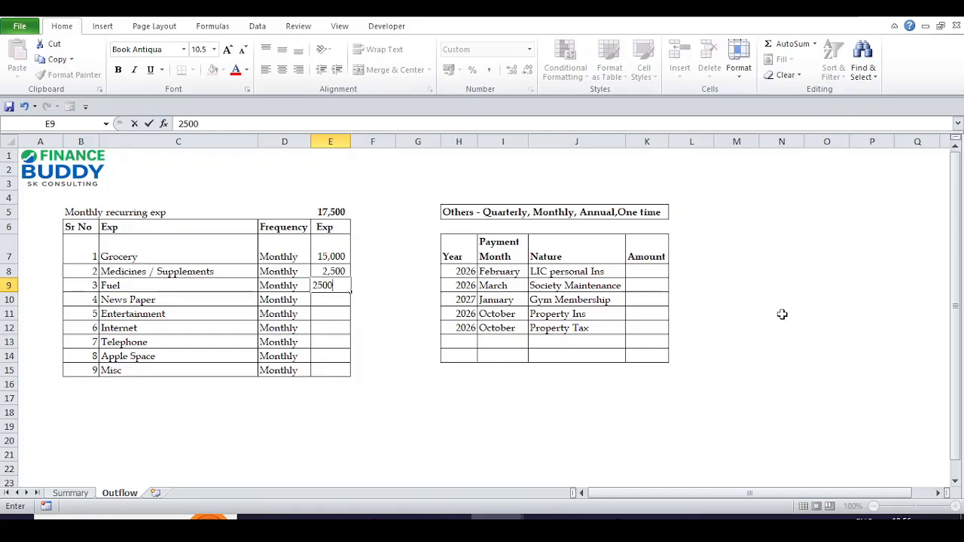
pyautogui.press('Return')
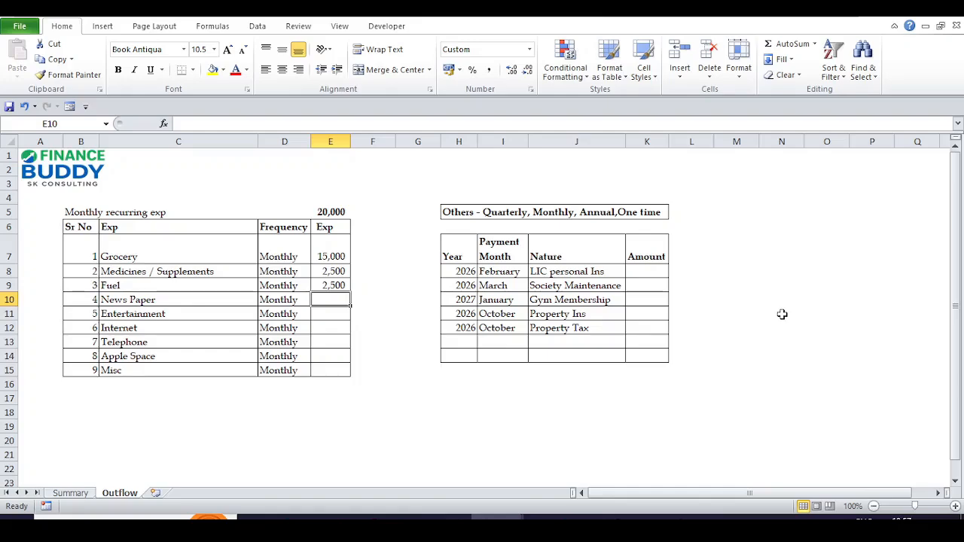
# Step: Enter 350 as the monthly News Paper expense in cell E10
pyautogui.write('3500')
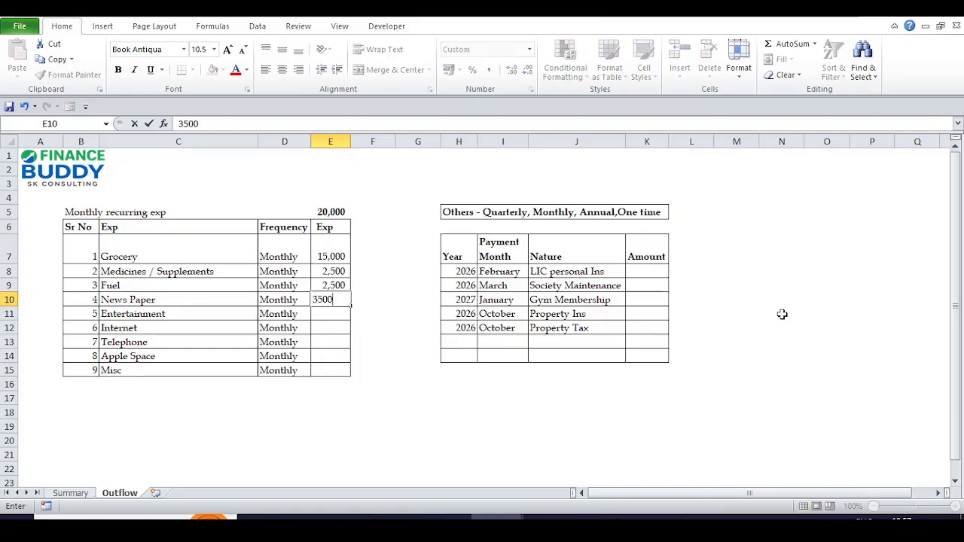
pyautogui.press('Escape')
pyautogui.write('350')
pyautogui.press('Return')
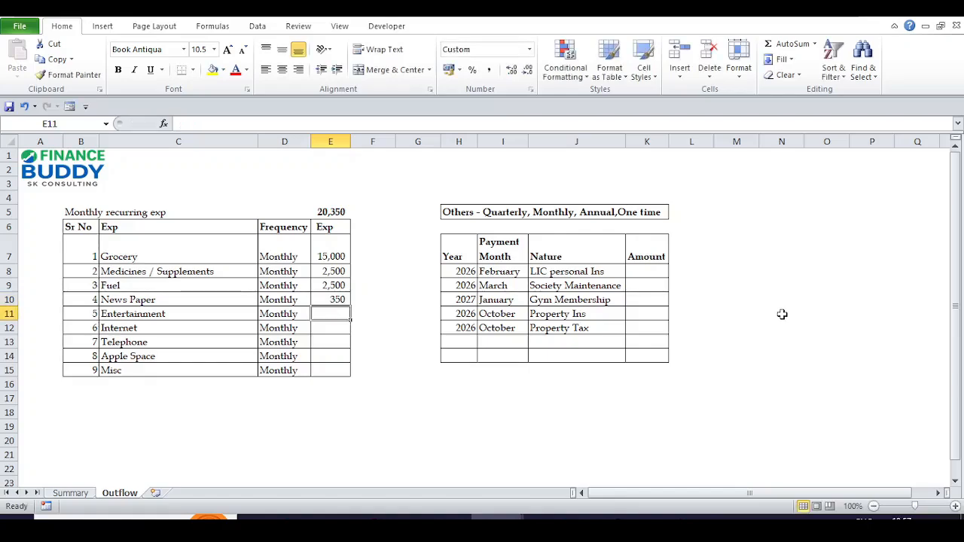
pyautogui.press('Left')
pyautogui.press('Right')
pyautogui.press('Right')
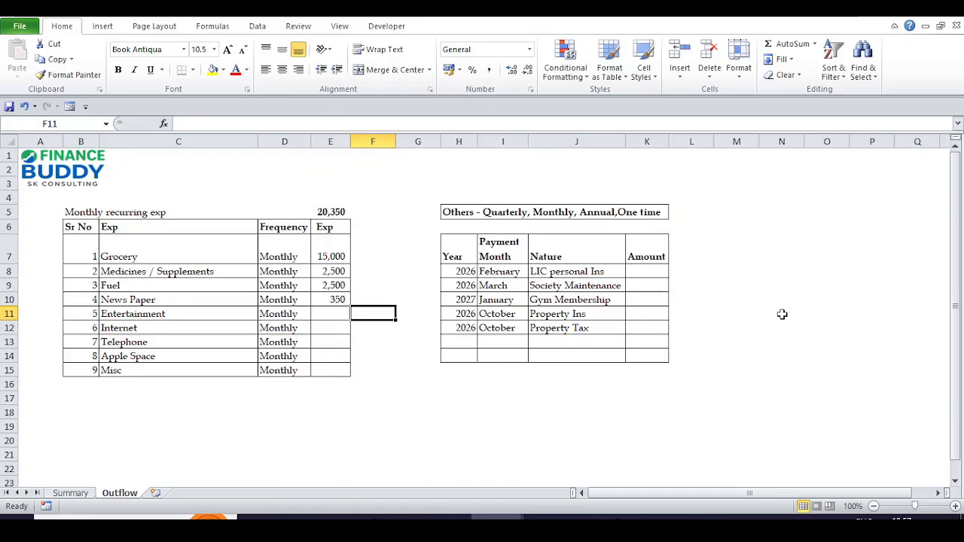
pyautogui.press('Left')
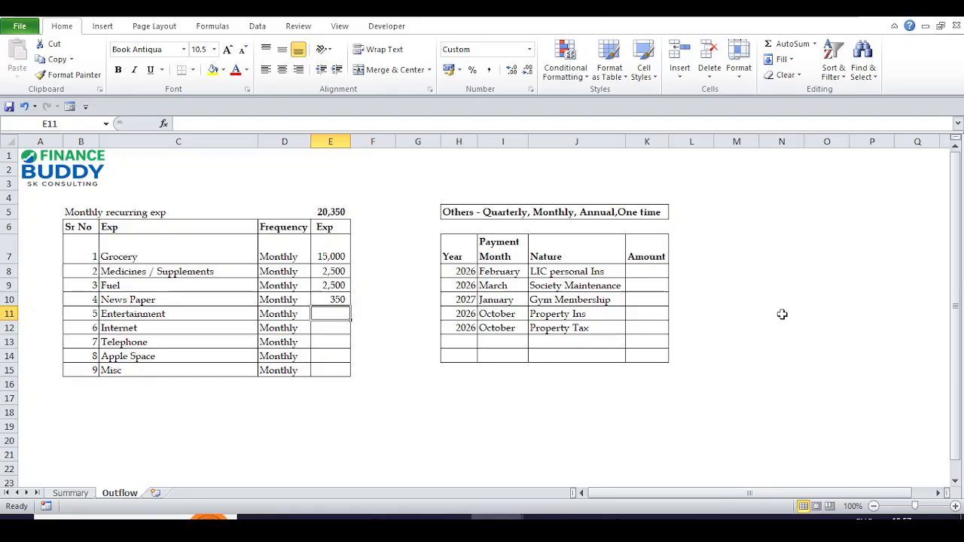
# Step: Enter 800 as the monthly Entertainment expense and 1000 as the monthly Internet expense
pyautogui.write('800')
pyautogui.press('Return')
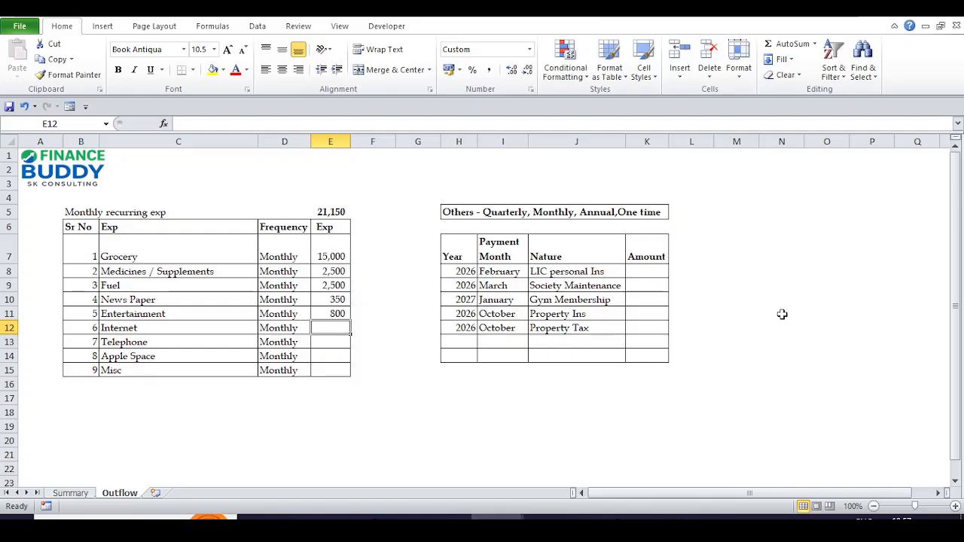
pyautogui.write('1000')
pyautogui.press('Return')
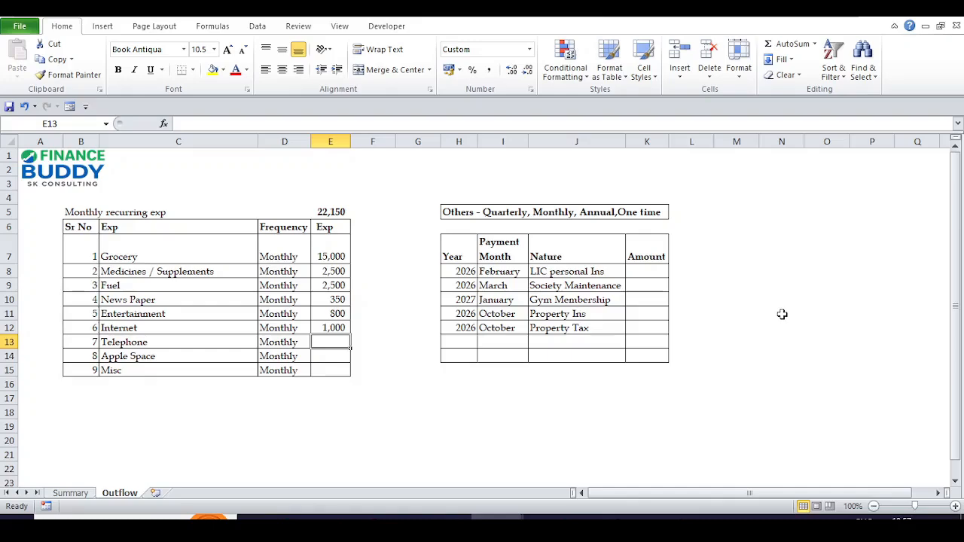
pyautogui.press('Up')
pyautogui.hotkey('shift', 'Down')
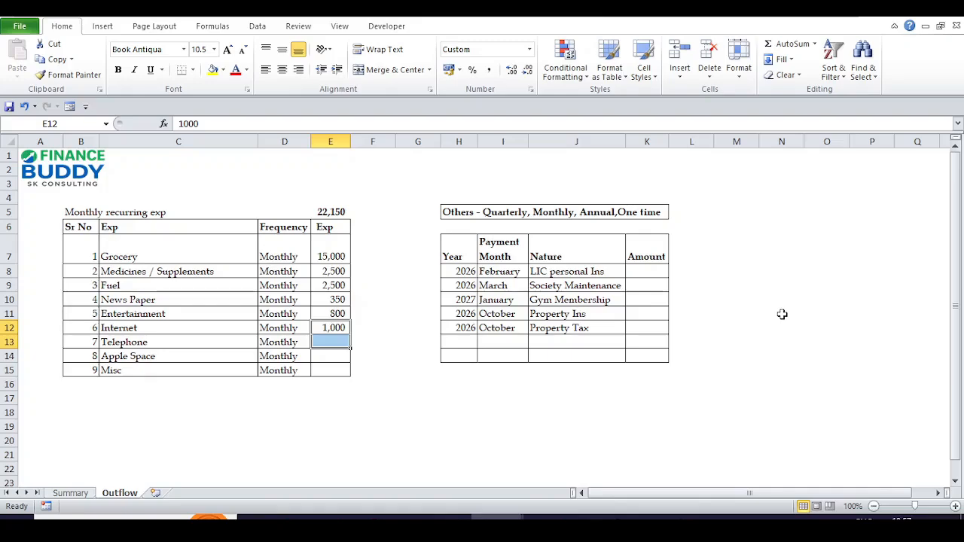
pyautogui.press('Down')
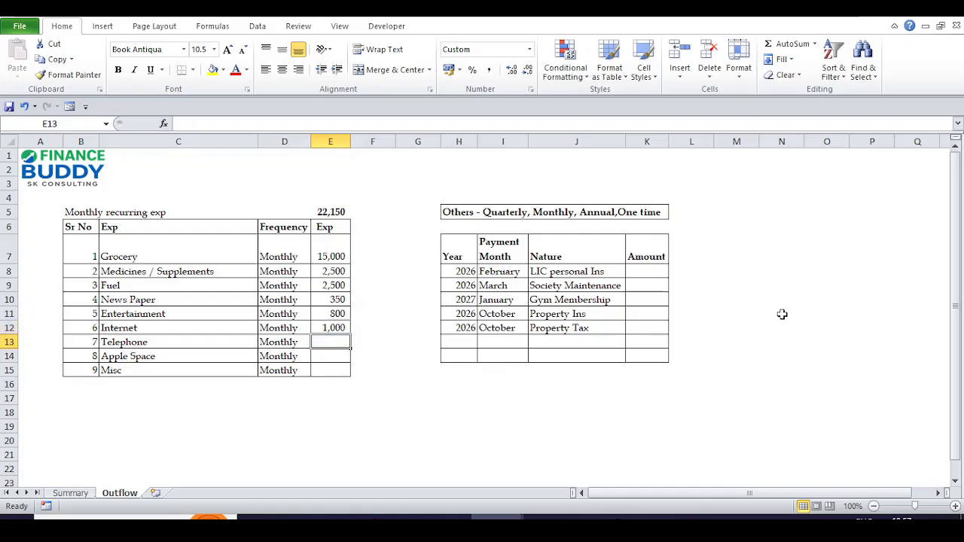
pyautogui.press('Up')
pyautogui.hotkey('shift', 'Down')
pyautogui.press('Down')
pyautogui.press('Up')
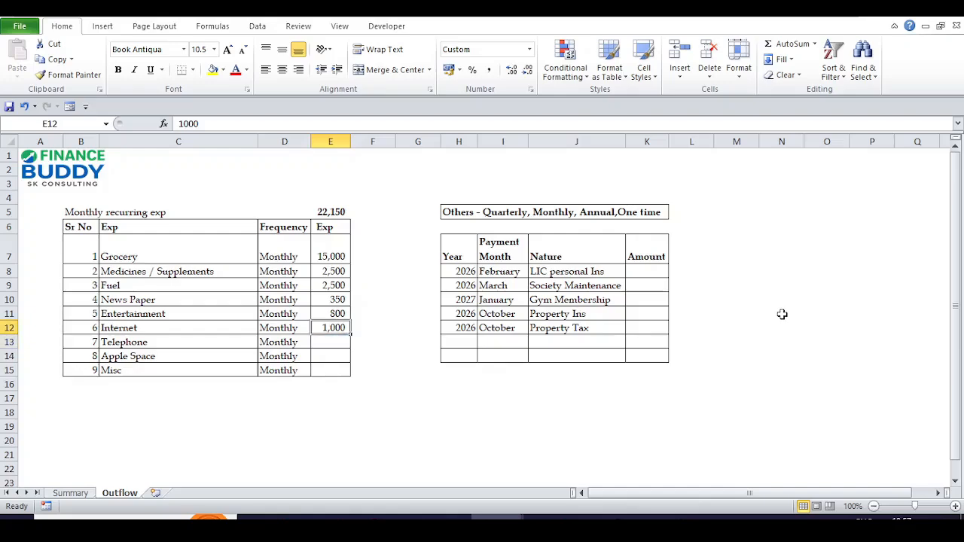
pyautogui.hotkey('shift', 'Down')
pyautogui.press('Down')
pyautogui.press('Down')
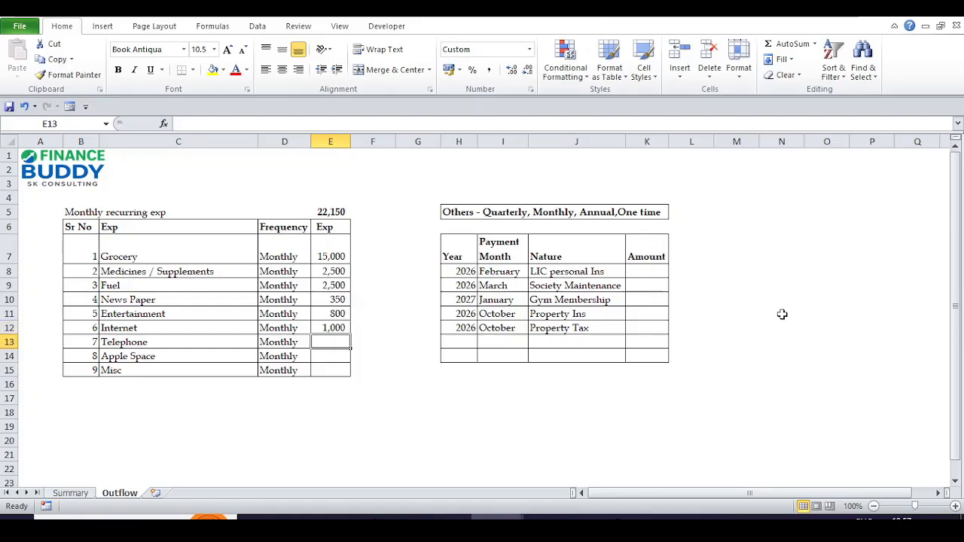
# Step: Enter 300 as the monthly Telephone expense and 75 as the monthly Apple Space expense
pyautogui.write('300')
pyautogui.press('Return')
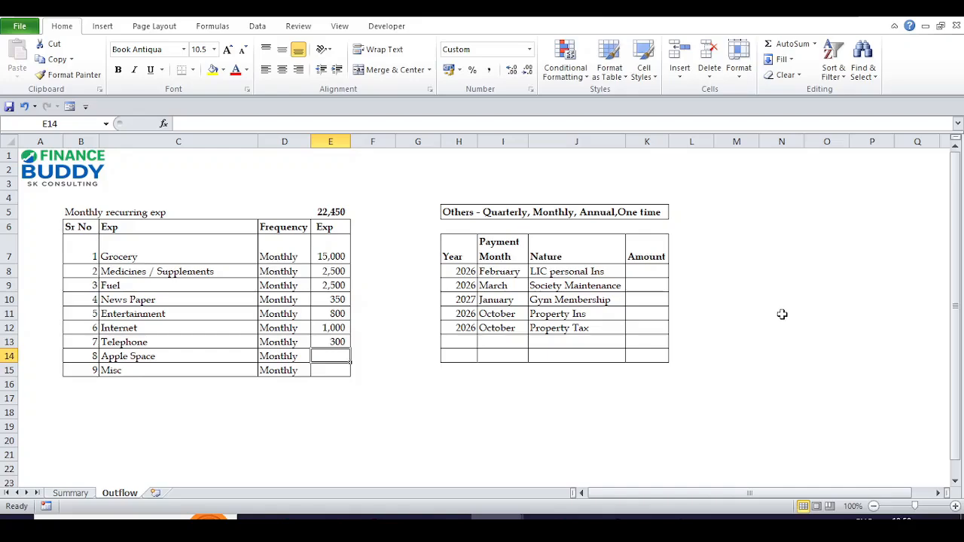
pyautogui.write('75')
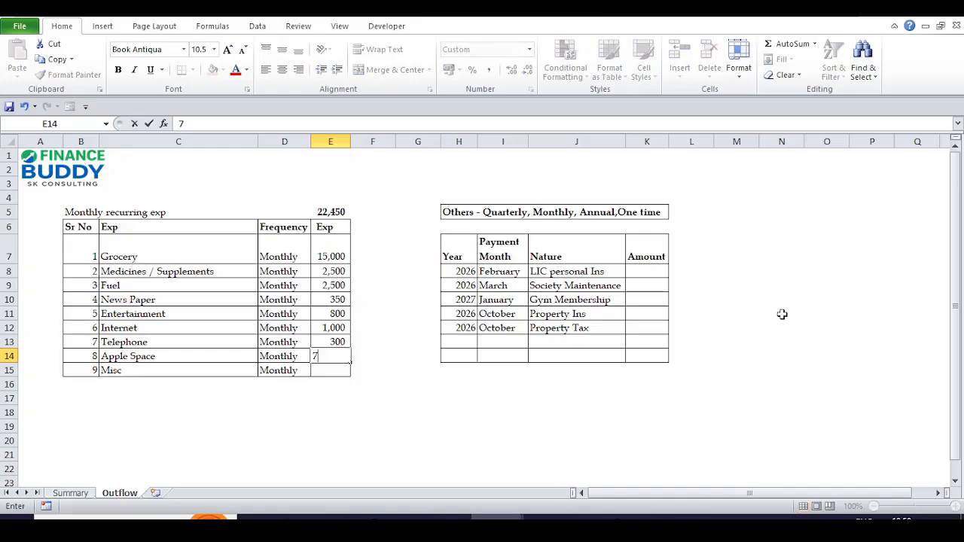
pyautogui.press('Return')
# Step: Replace the Misc label in row 15 with Hotelling and enter 2000 as its monthly expense
pyautogui.press('Left')
pyautogui.press('Left')
pyautogui.press('Right')
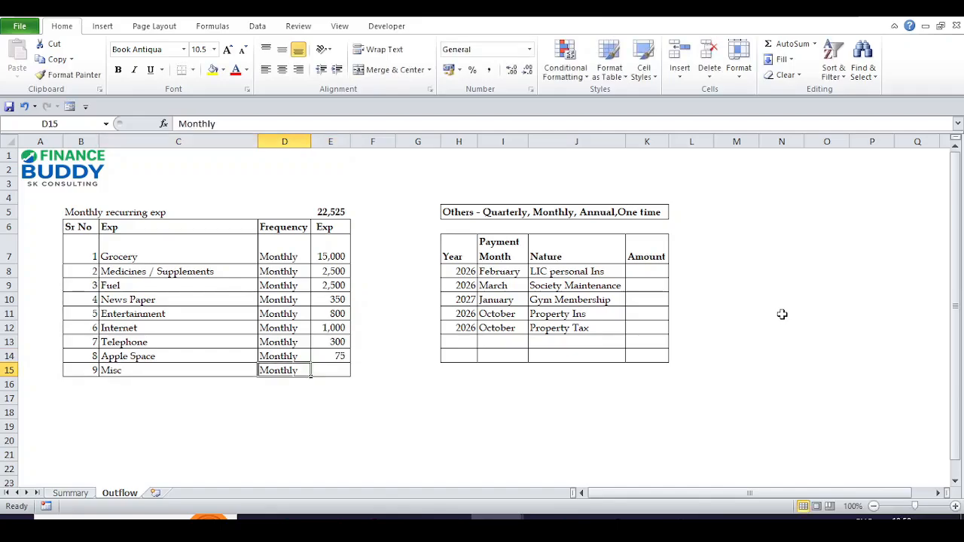
pyautogui.press('Right')
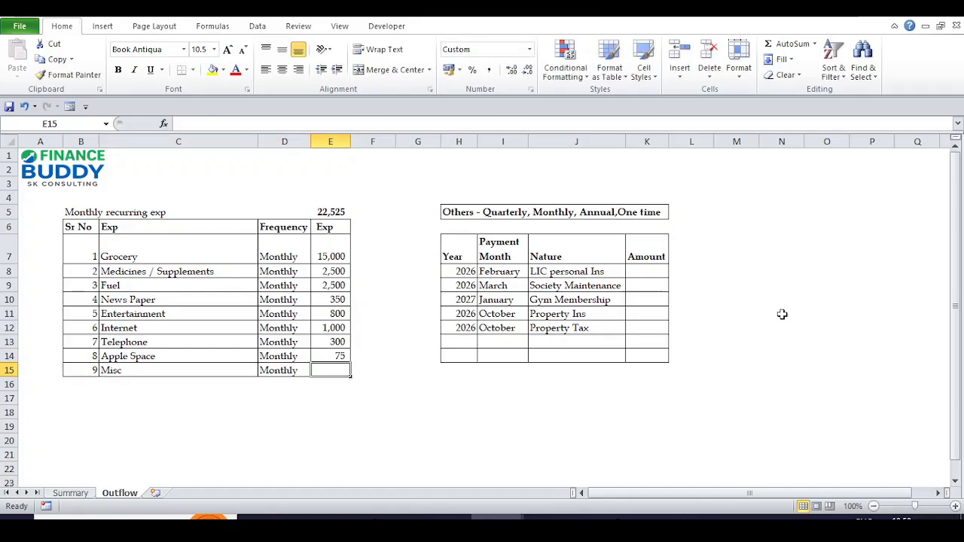
pyautogui.press('Left')
pyautogui.press('Left')
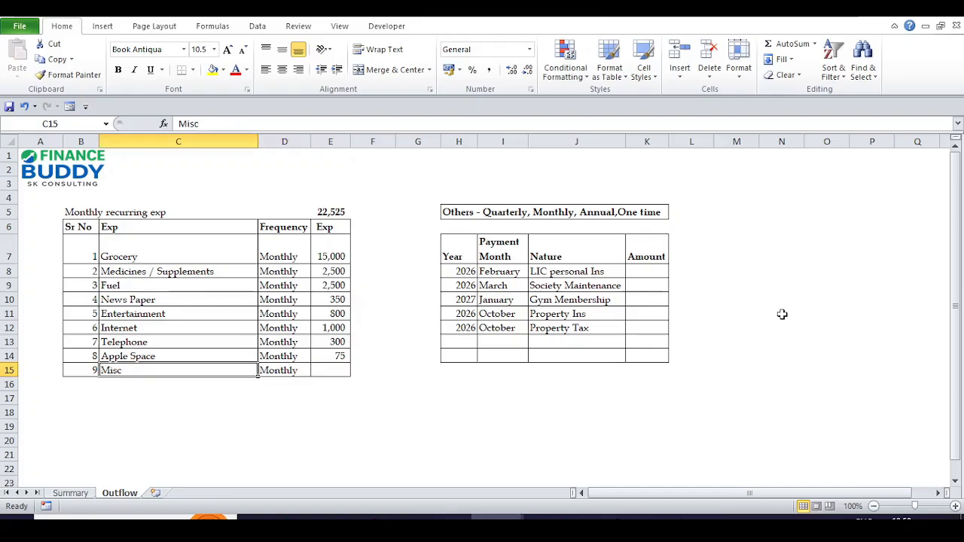
pyautogui.write('Hotelling')
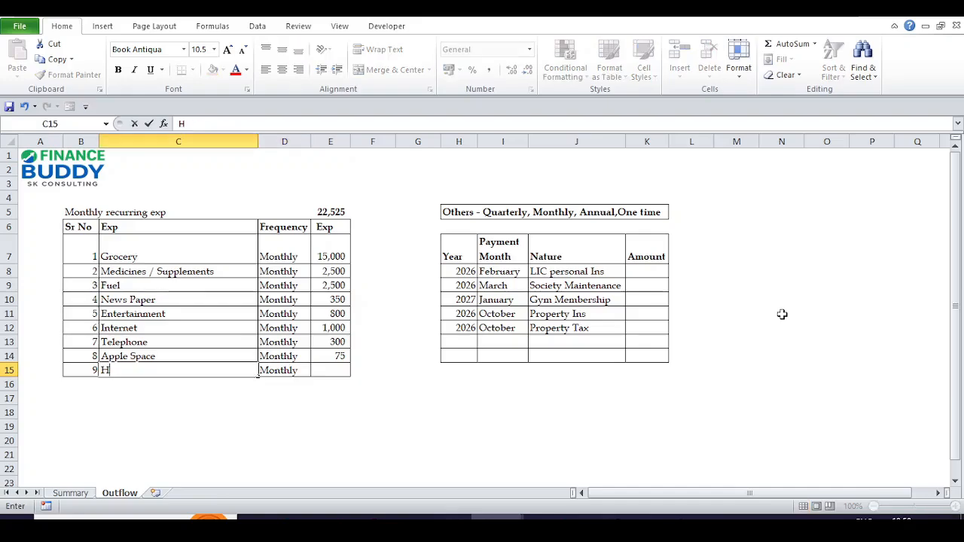
pyautogui.press('Tab')
pyautogui.press('Left')
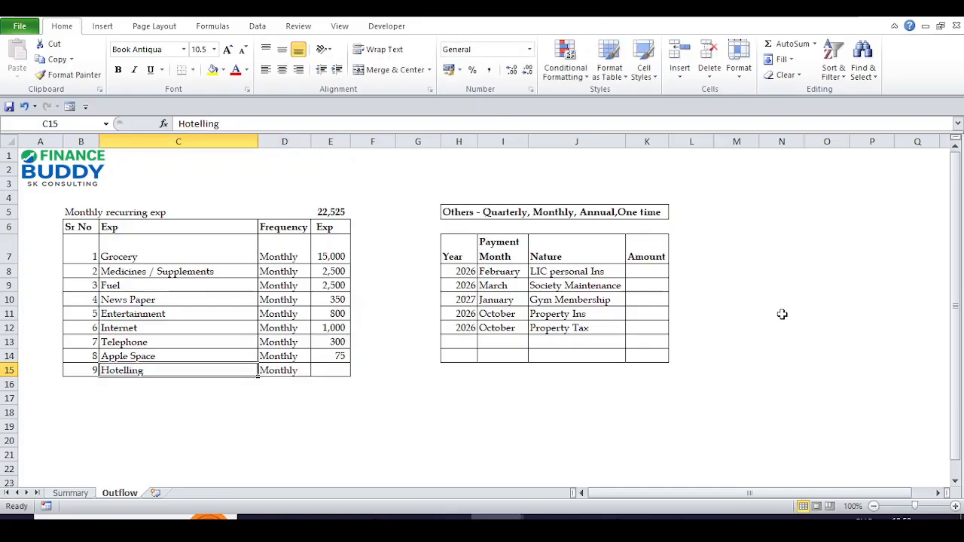
pyautogui.press('Right')
pyautogui.press('Right')
pyautogui.write('2000')
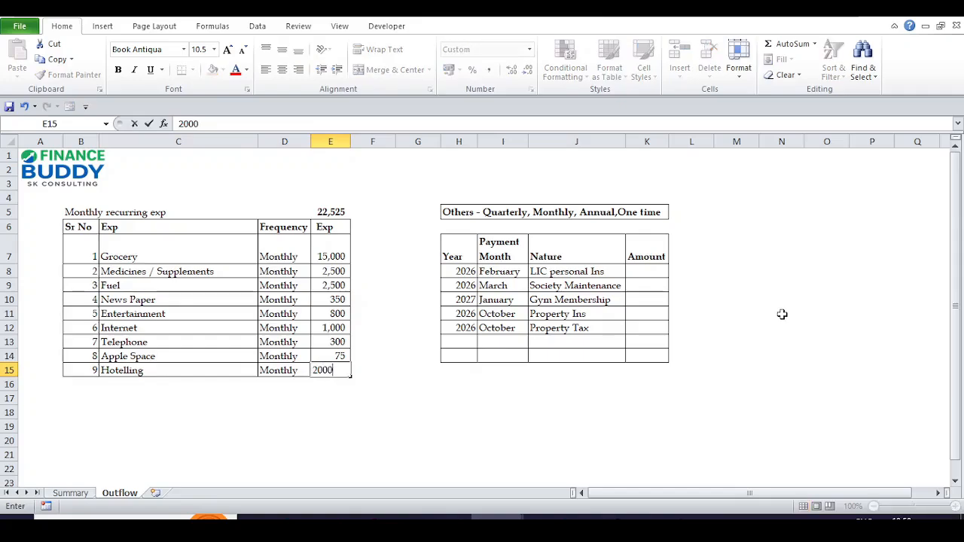
pyautogui.press('Return')
# Step: Copy the Hotelling row B15:E15 into the three rows directly below it, rows 16 to 18
pyautogui.press('Left')
pyautogui.press('Left')
pyautogui.press('Left')
pyautogui.press('Up')
pyautogui.hotkey('shift', 'Right')
pyautogui.hotkey('shift', 'Right')
pyautogui.hotkey('shift', 'Right')
pyautogui.hotkey('ctrl', 'c')
pyautogui.press('Down')
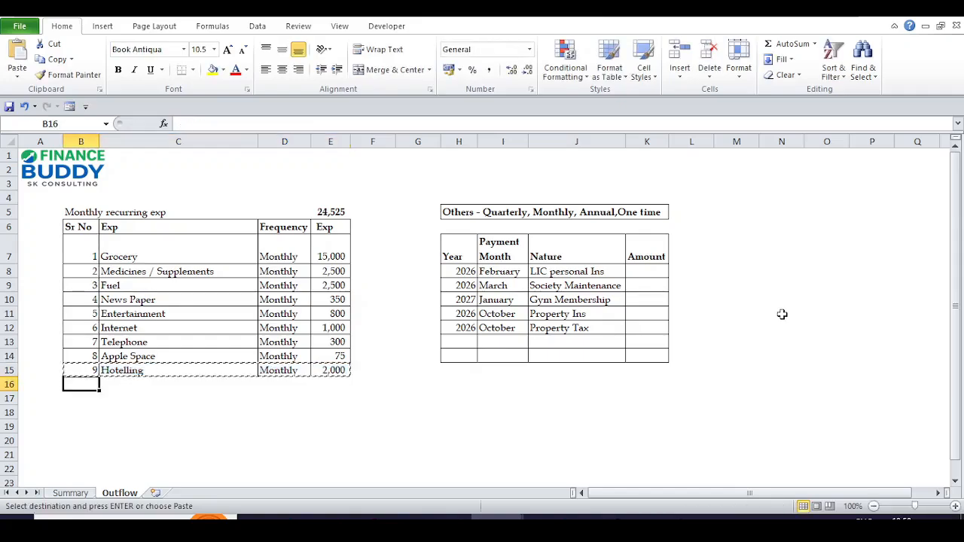
pyautogui.hotkey('shift', 'Down')
pyautogui.hotkey('shift', 'Down')
pyautogui.hotkey('ctrl', 'v')
pyautogui.press('Escape')
# Step: Clear the copied expense amounts in cells E16:E18
pyautogui.press('Right')
pyautogui.press('Right')
pyautogui.press('Right')
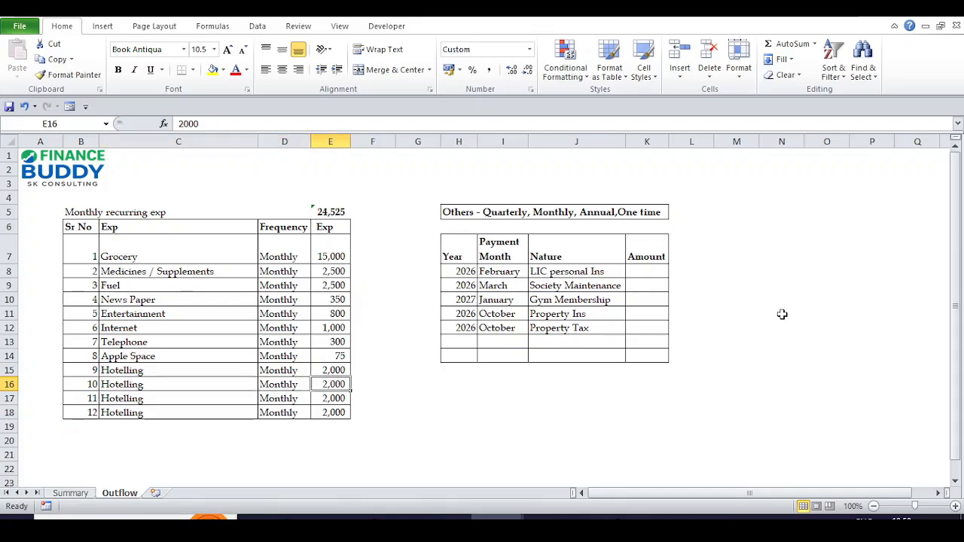
pyautogui.hotkey('shift', 'Down')
pyautogui.hotkey('shift', 'Down')
pyautogui.press('Delete')
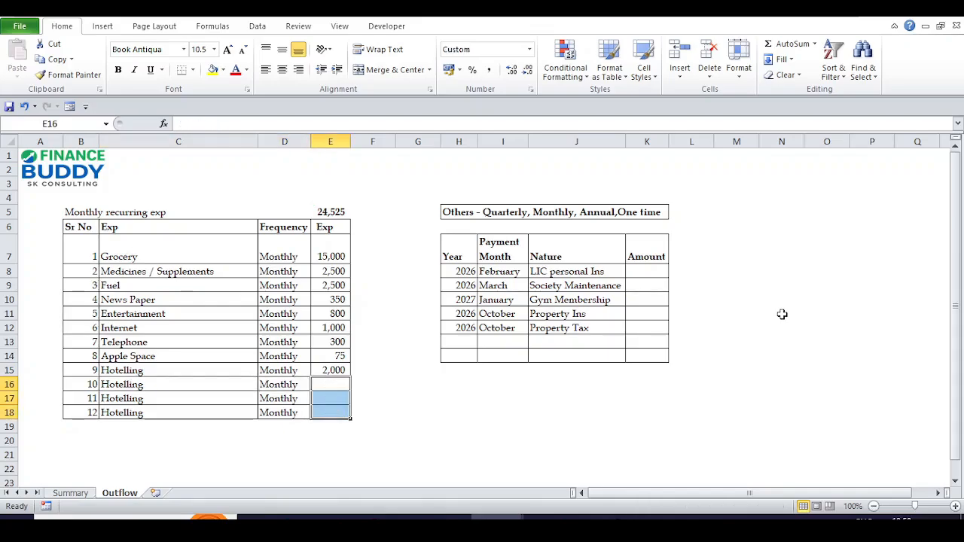
pyautogui.press('Left')
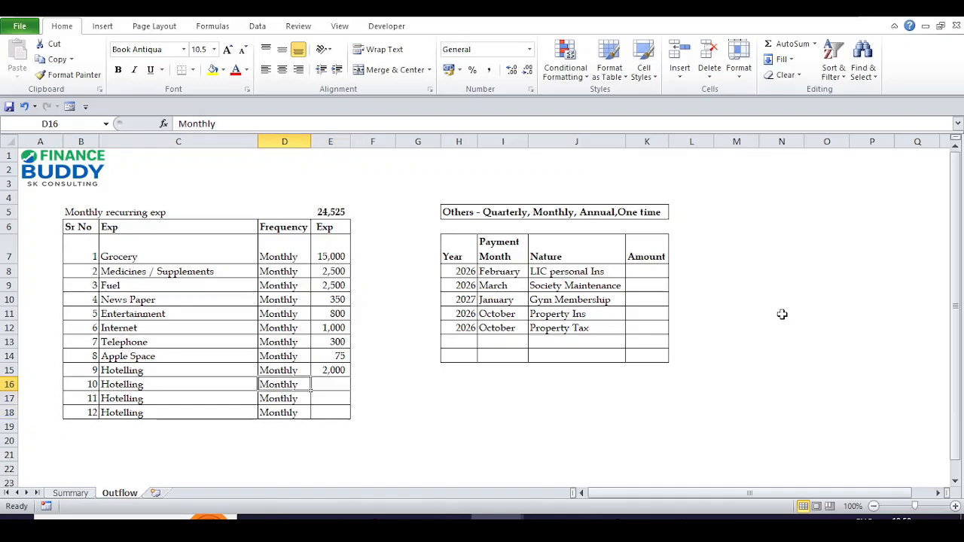
pyautogui.press('Left')
pyautogui.hotkey('shift', 'Down')
pyautogui.hotkey('shift', 'Down')
pyautogui.press('Up')
pyautogui.press('Right')
pyautogui.press('Right')
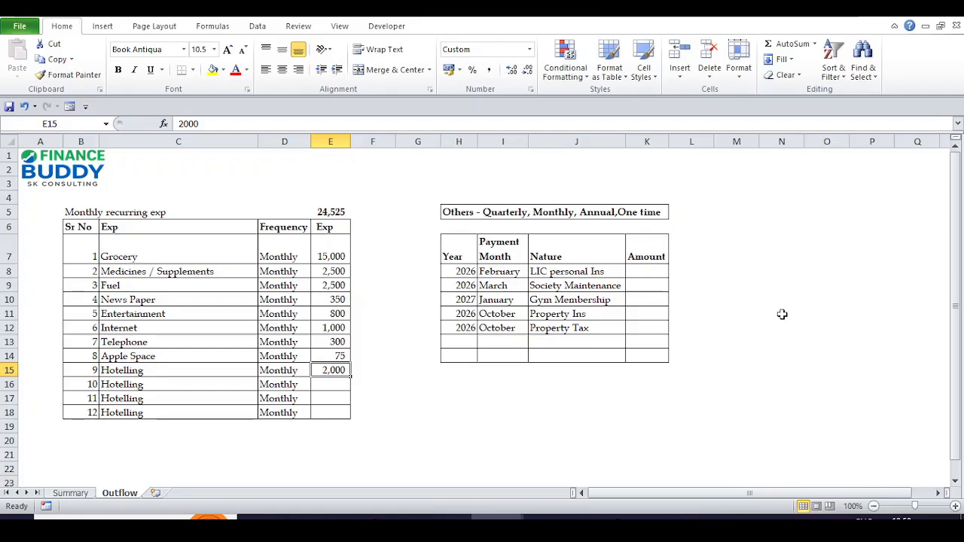
# Step: Rename the expense in cell C16 as Dating App and enter 500 as its monthly amount
pyautogui.press('Left')
pyautogui.press('Left')
pyautogui.press('Down')
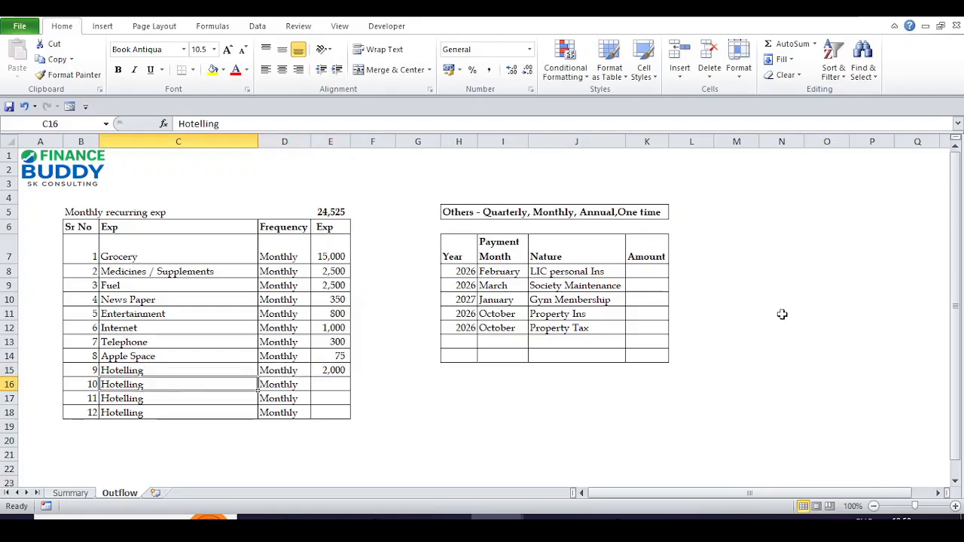
pyautogui.write('Dating Ap')
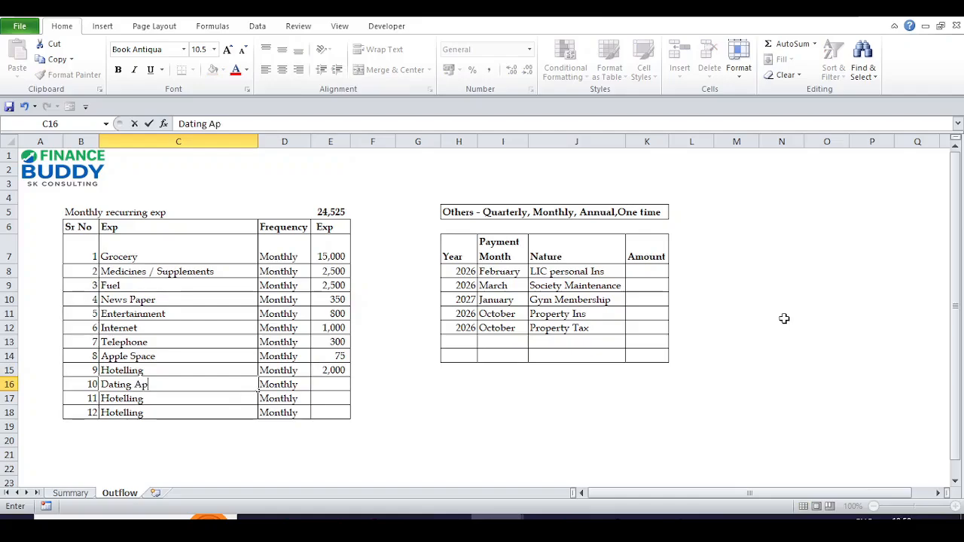
pyautogui.write('p')
pyautogui.press('Right')
pyautogui.press('Right')
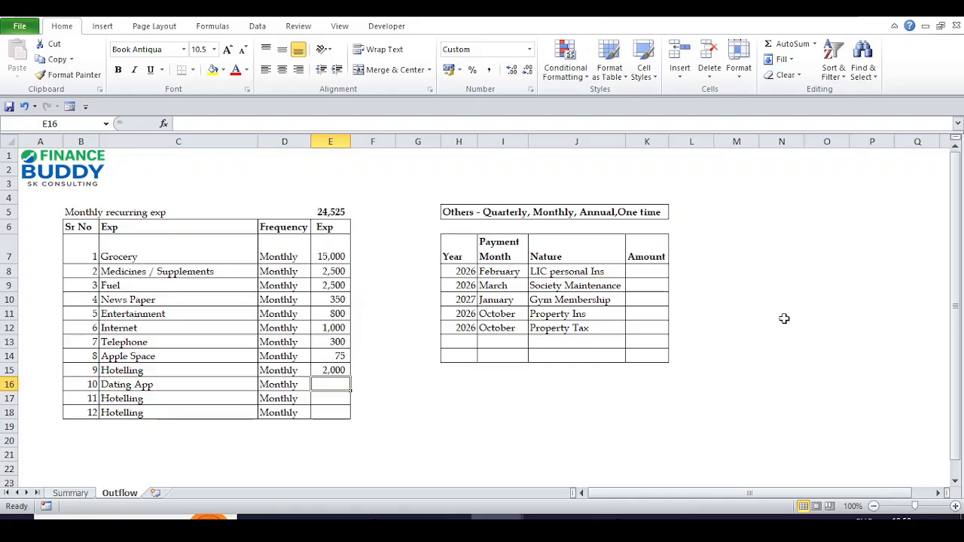
pyautogui.write('500')
pyautogui.press('Return')
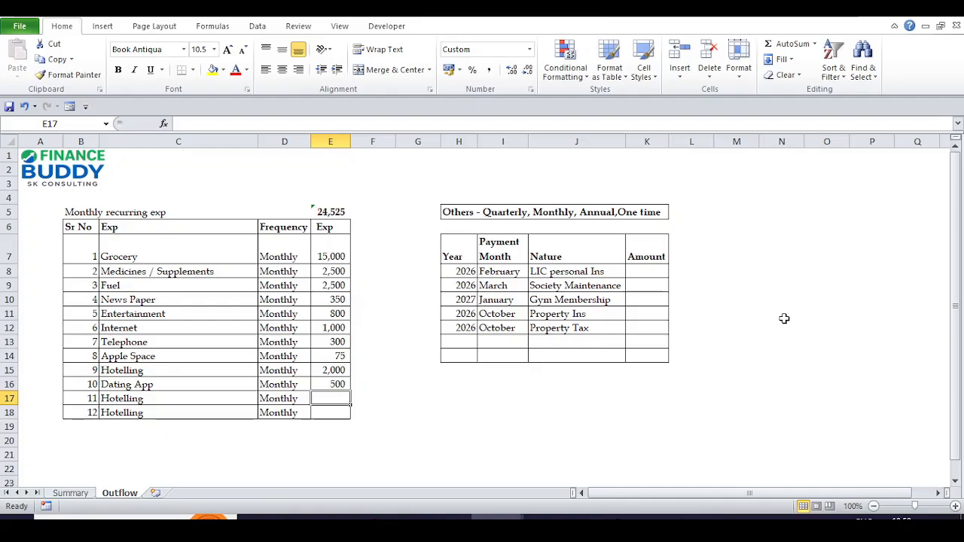
pyautogui.press('Up')
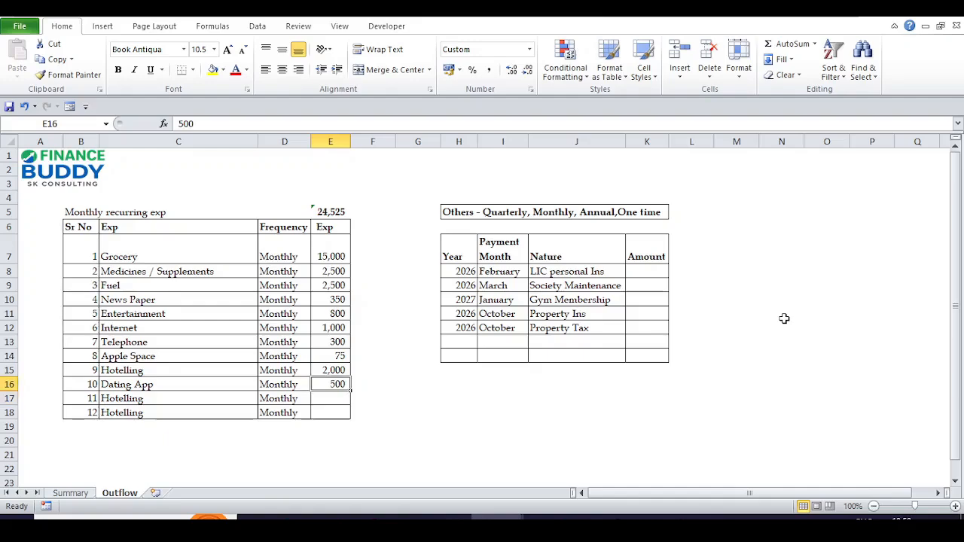
pyautogui.press('Up')
pyautogui.press('Up')
pyautogui.press('Up')
pyautogui.press('Up')
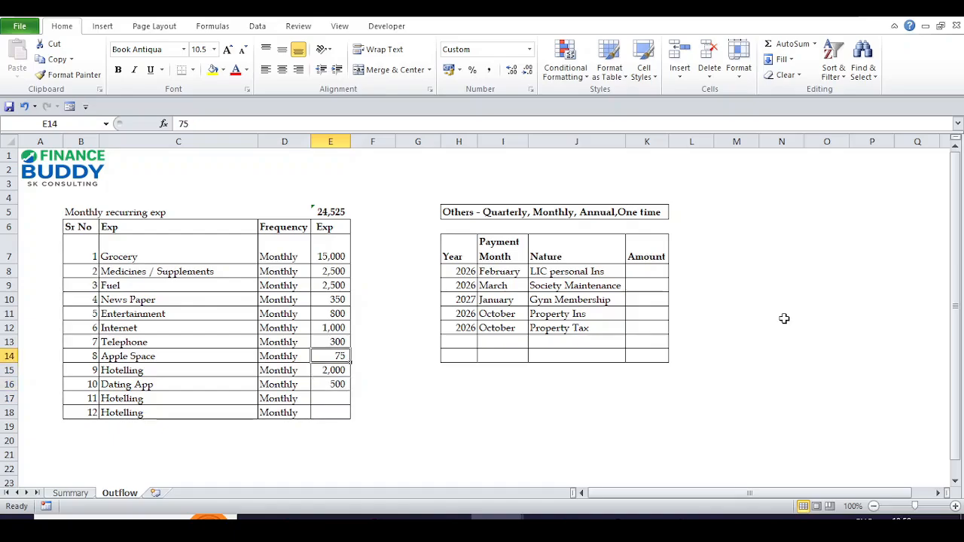
pyautogui.press('Down')
pyautogui.press('Down')
pyautogui.press('Down')
pyautogui.press('Down')
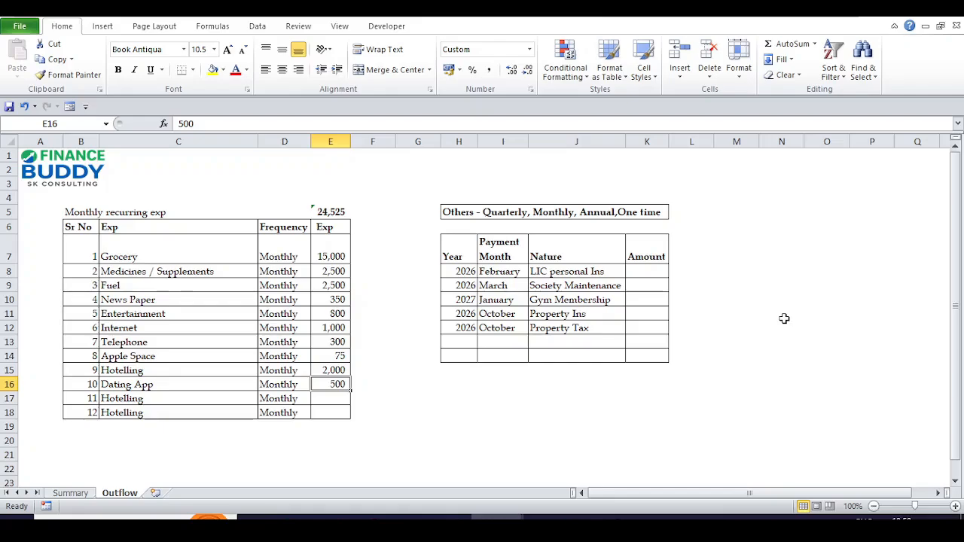
pyautogui.press('Up')
pyautogui.press('Up')
pyautogui.press('Up')
pyautogui.press('Up')
pyautogui.press('Up')
pyautogui.press('Down')
pyautogui.press('Down')
pyautogui.press('Down')
pyautogui.press('Down')
pyautogui.press('Down')
pyautogui.press('Down')
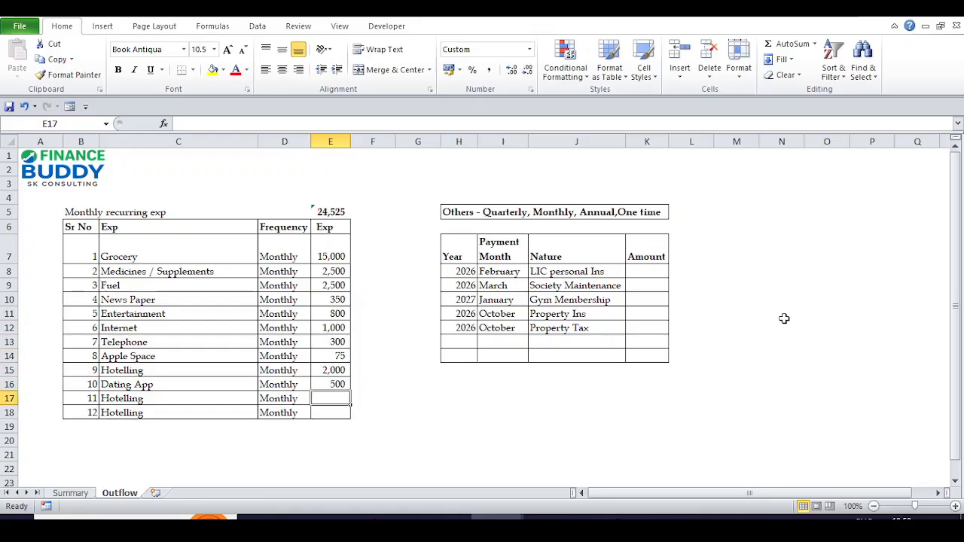
# Step: Rename the expense in cell C17 as Shopping and enter 2000 as its monthly amount
pyautogui.press('Left')
pyautogui.press('Left')
pyautogui.write('Mis')
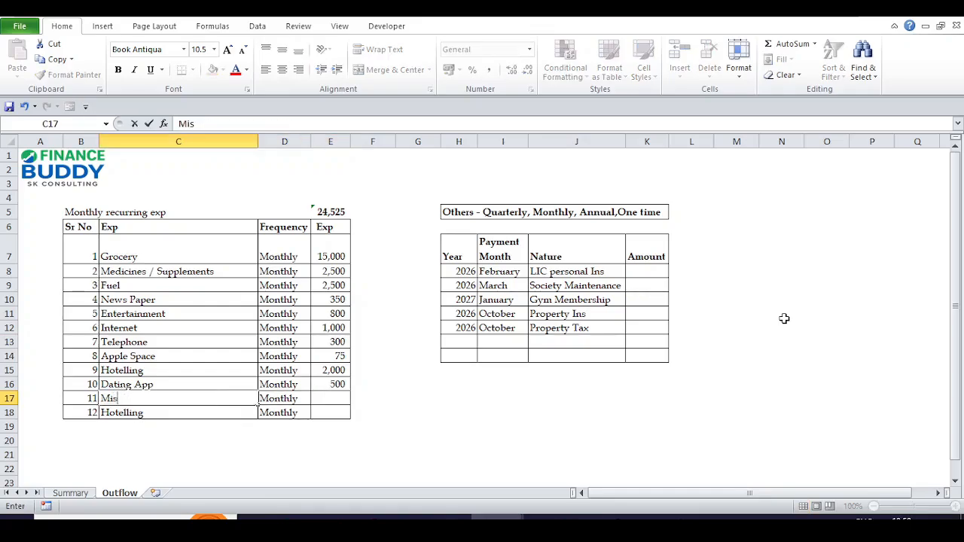
pyautogui.write('cel')
pyautogui.press('Escape')
pyautogui.write('S')
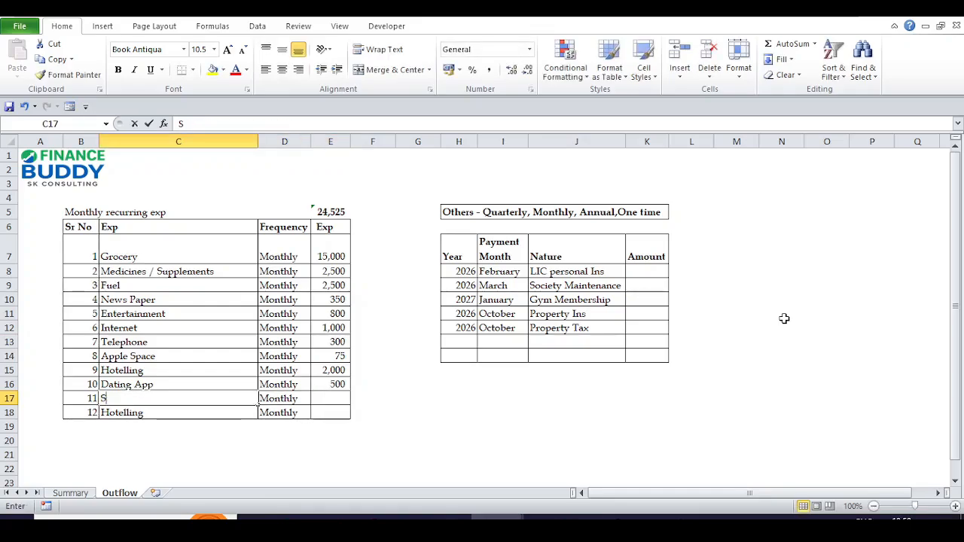
pyautogui.write('hopping')
pyautogui.press('Tab')
pyautogui.press('Tab')
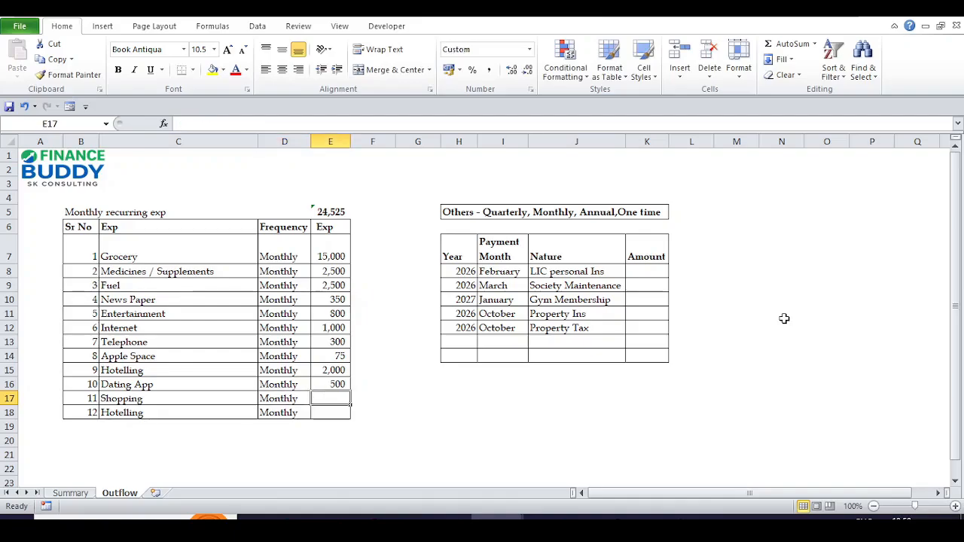
pyautogui.write('2000')
pyautogui.press('Return')
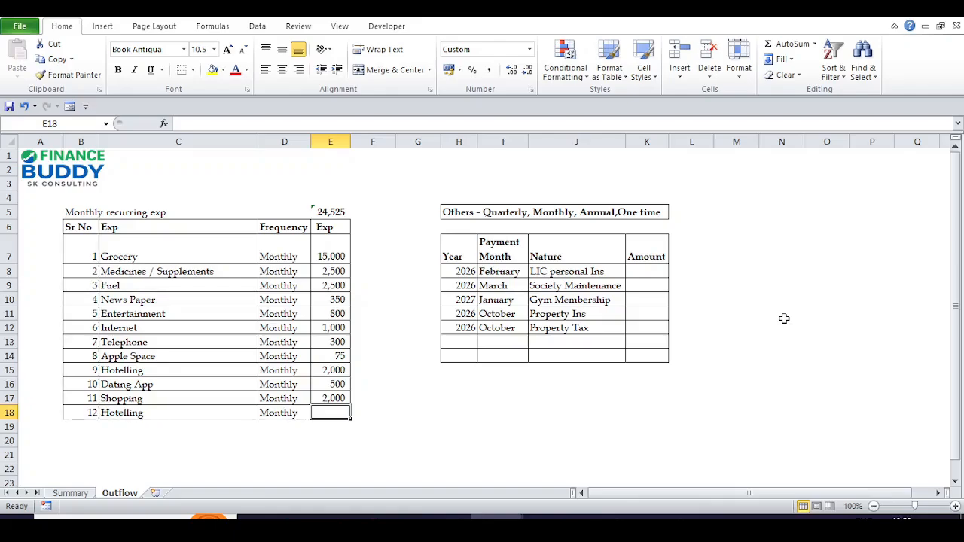
# Step: Rename the expense in cell C18 as Misc and enter 2000 as its monthly amount
pyautogui.press('Left')
pyautogui.press('Left')
pyautogui.write('Misc')
pyautogui.press('Tab')
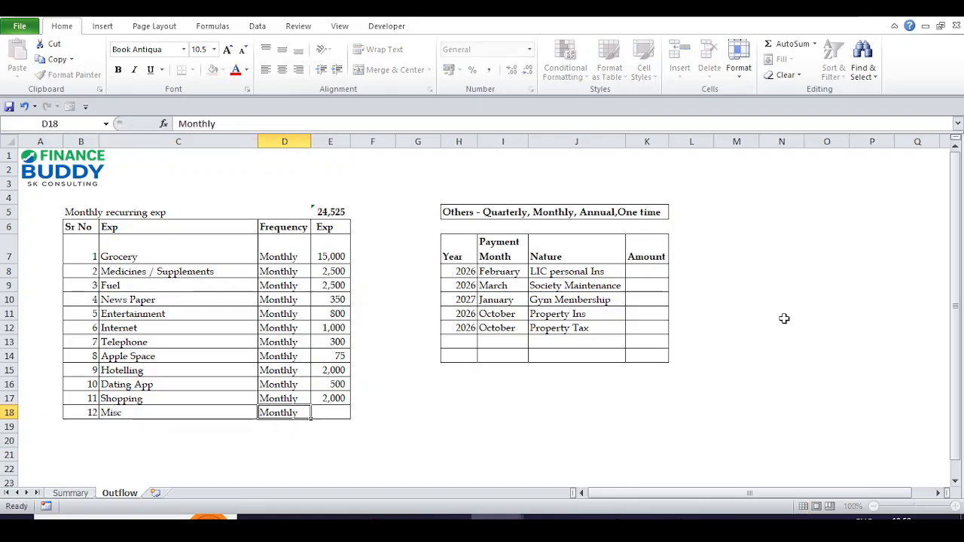
pyautogui.press('Tab')
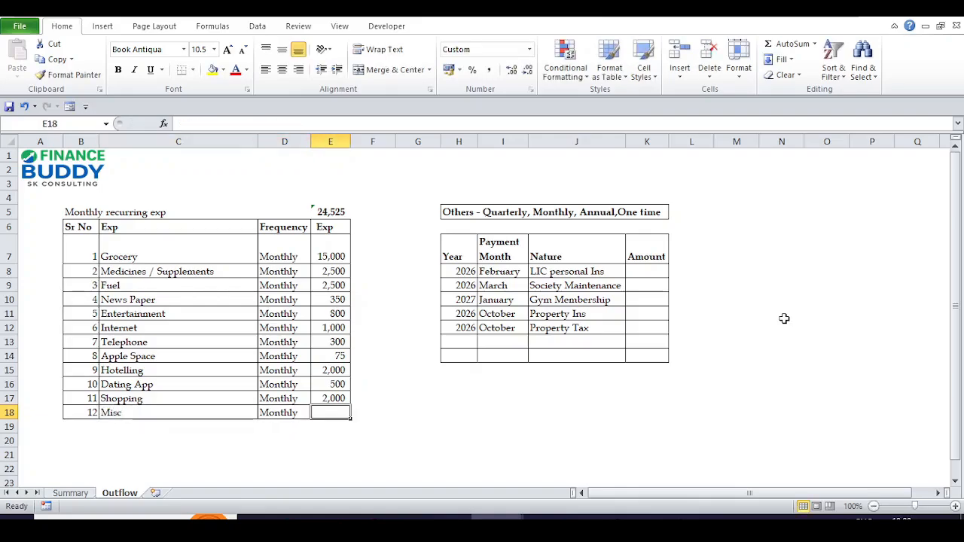
pyautogui.write('2000')
pyautogui.press('Return')
# Step: Replace the monthly recurring expense total in cell E5 of Outflow with =SUM(E7:E18)
pyautogui.press('Up')
pyautogui.press('Right')
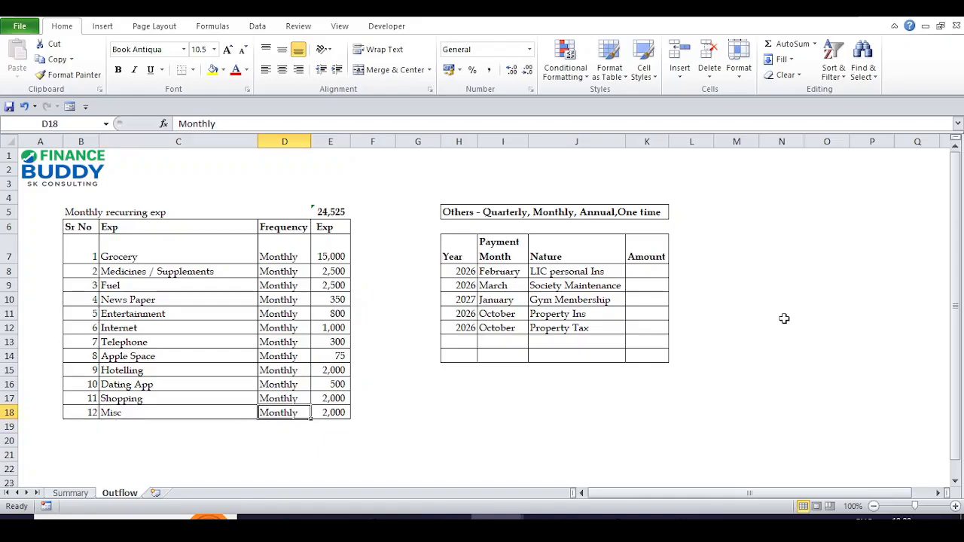
pyautogui.press('Right')
pyautogui.hotkey('ctrl', 'Up')
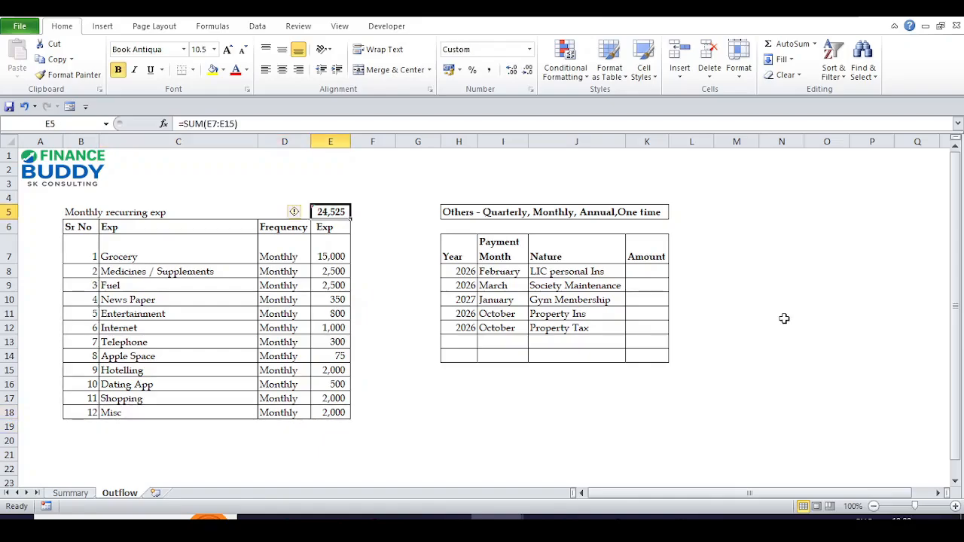
pyautogui.press('F2')
pyautogui.press('Escape')
pyautogui.press('F2')
pyautogui.press('Escape')
pyautogui.write('=su')
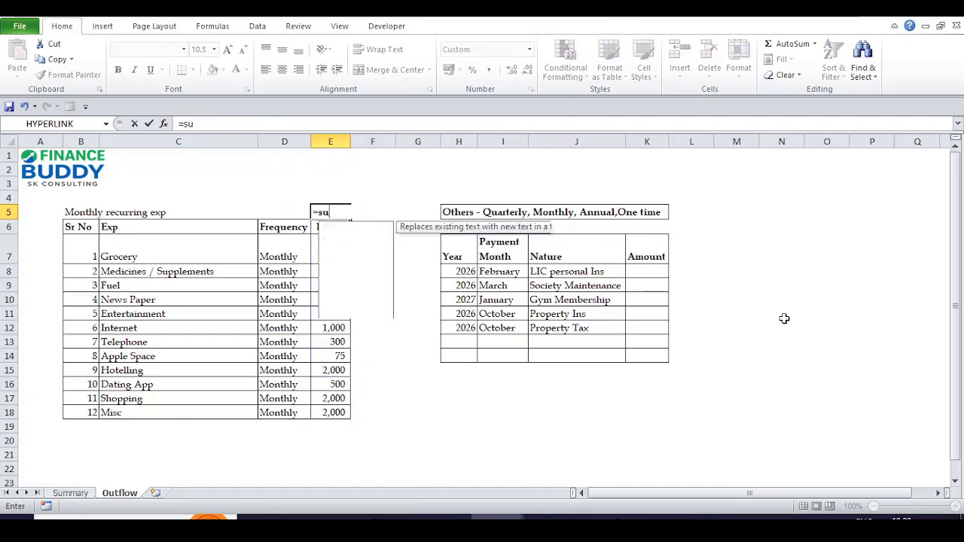
pyautogui.press('Tab')
pyautogui.press('Down')
pyautogui.press('Down')
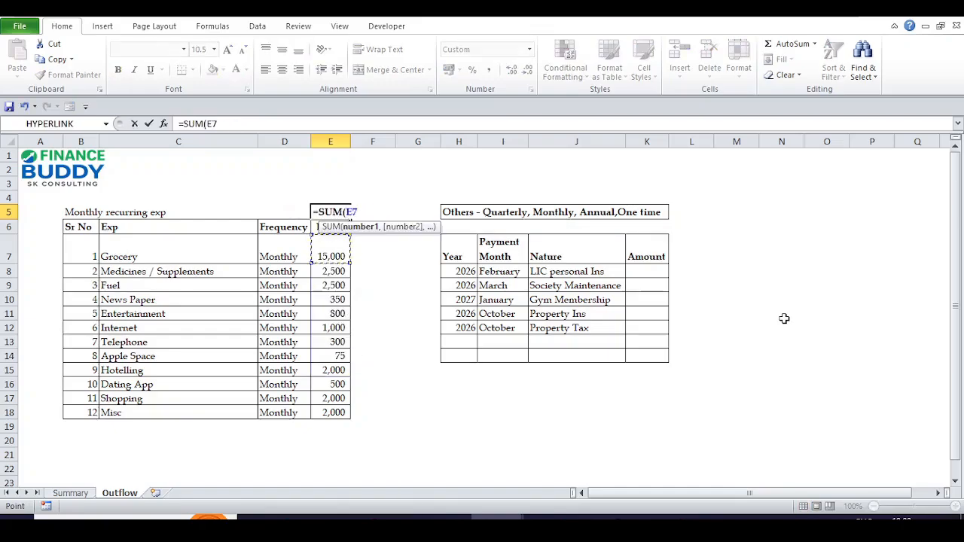
pyautogui.hotkey('ctrl', 'shift', 'Down')
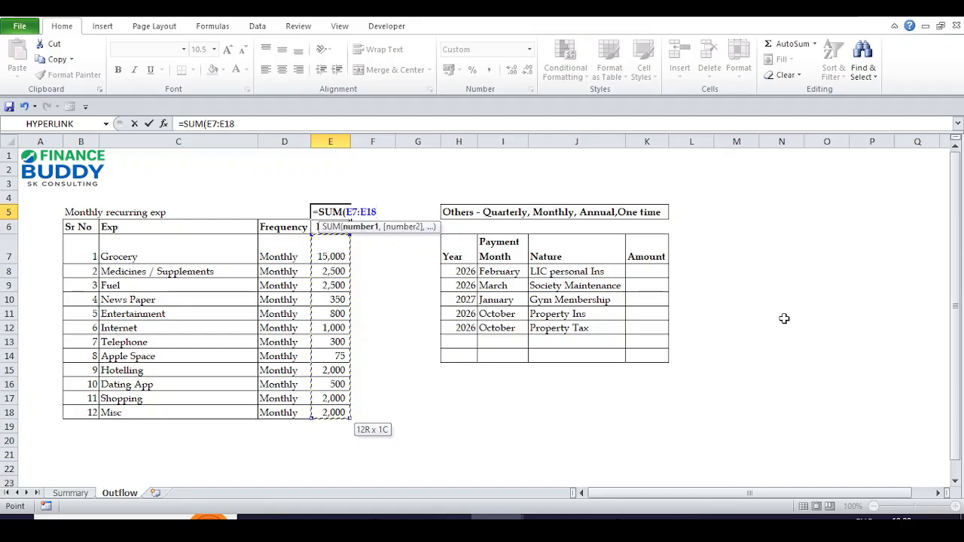
pyautogui.write(')')
pyautogui.press('Return')
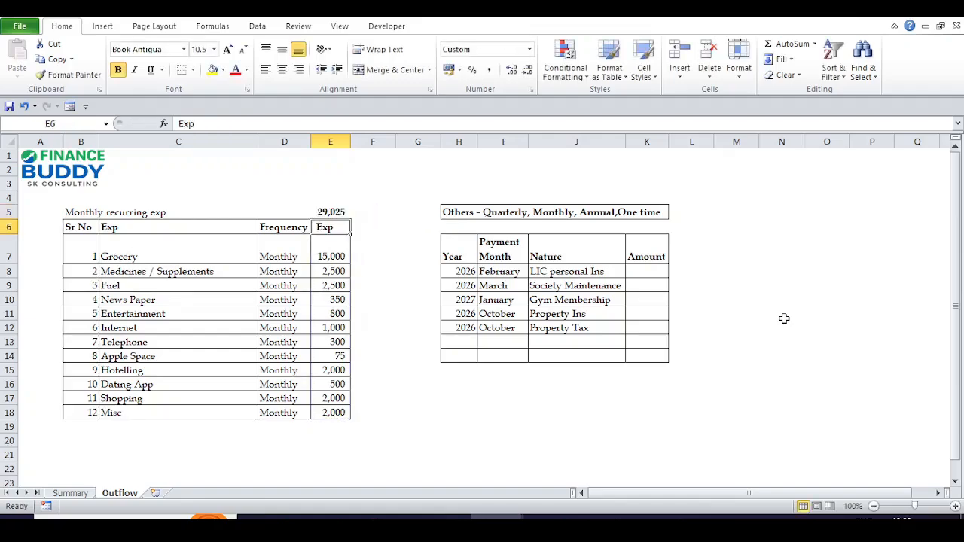
pyautogui.press('Up')
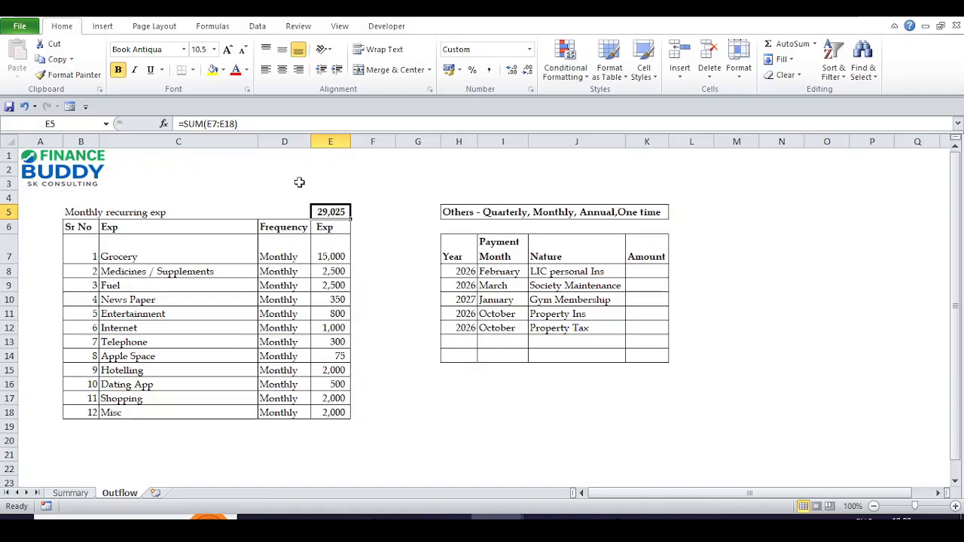
# Step: Examine the Monthly recurring formula in F9 on Summary and trace its reference to the recurring total in E5 on Outflow
pyautogui.press('Right')
pyautogui.press('Right')
pyautogui.press('Right')
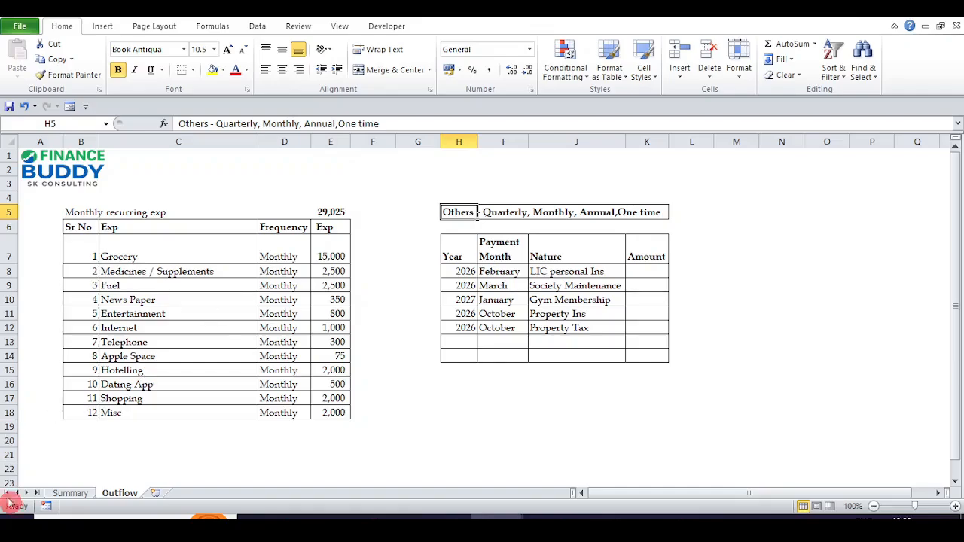
pyautogui.click(75, 494)
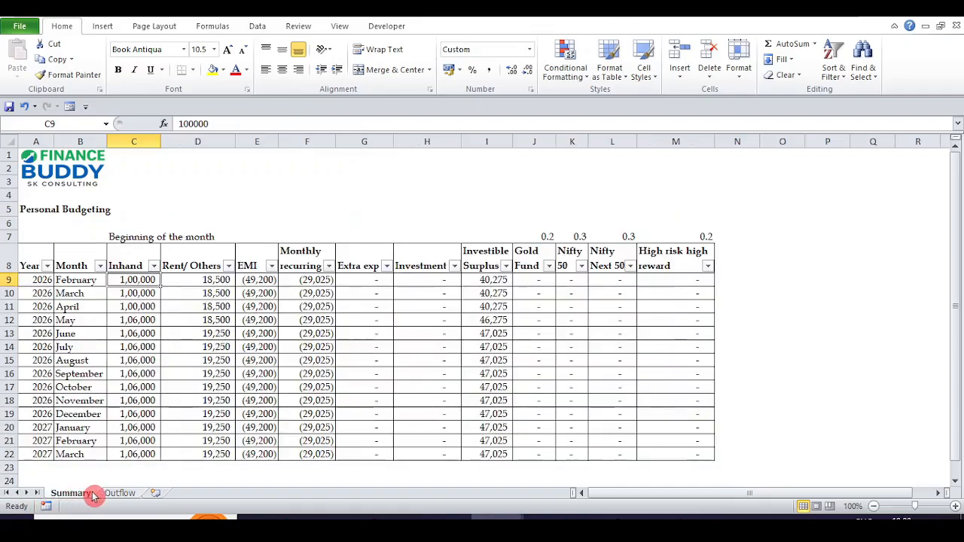
pyautogui.click(109, 494)
pyautogui.click(81, 494)
pyautogui.click(317, 295)
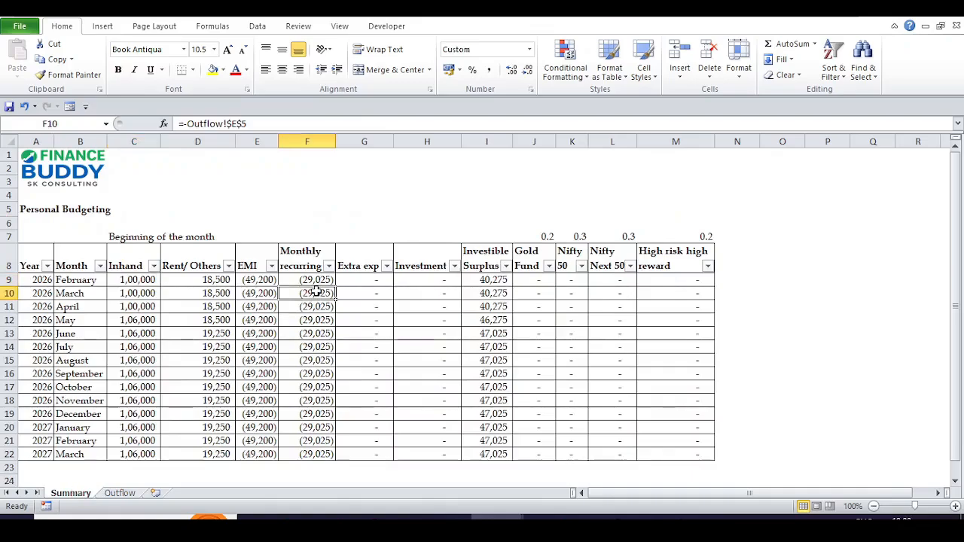
pyautogui.click(315, 283)
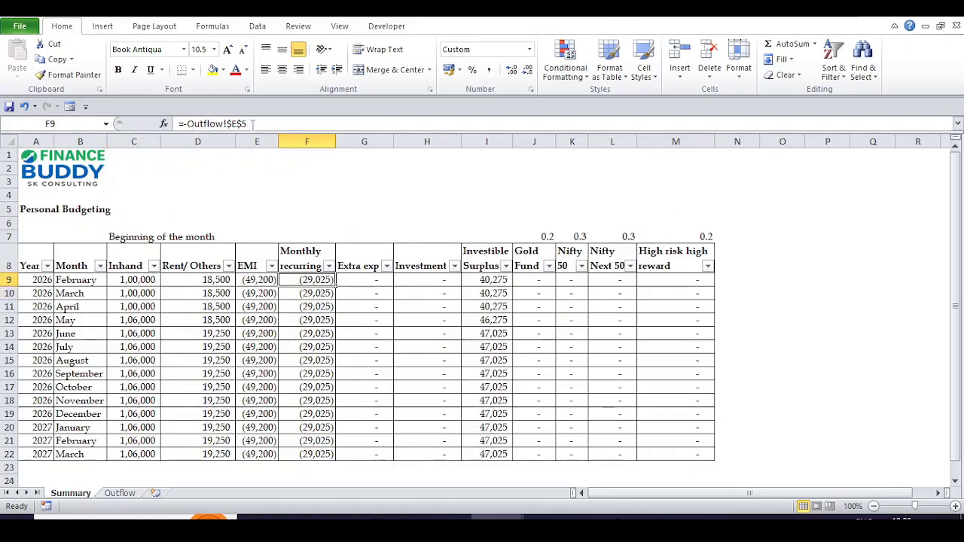
pyautogui.moveTo(253, 123); pyautogui.dragTo(178, 124)
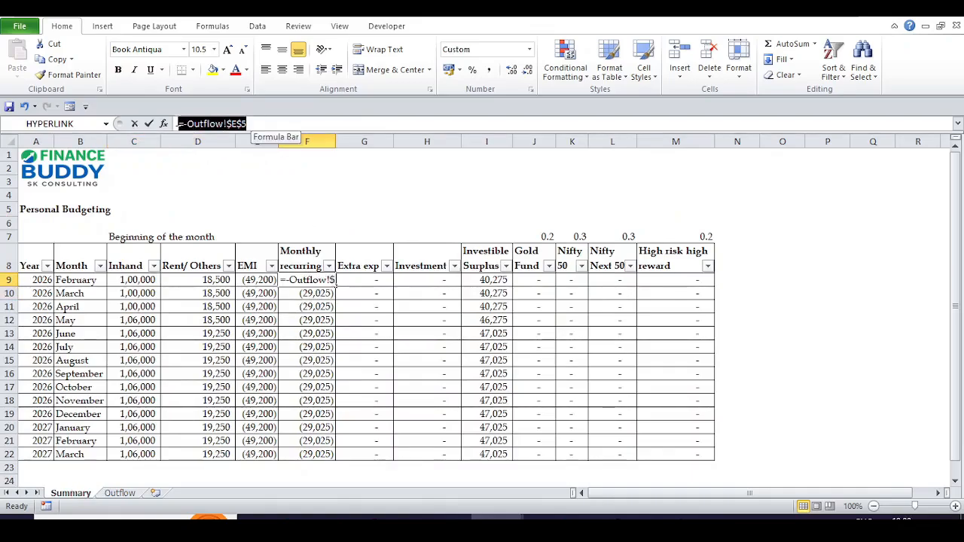
pyautogui.press('Escape')
pyautogui.click(120, 493)
pyautogui.click(312, 216)
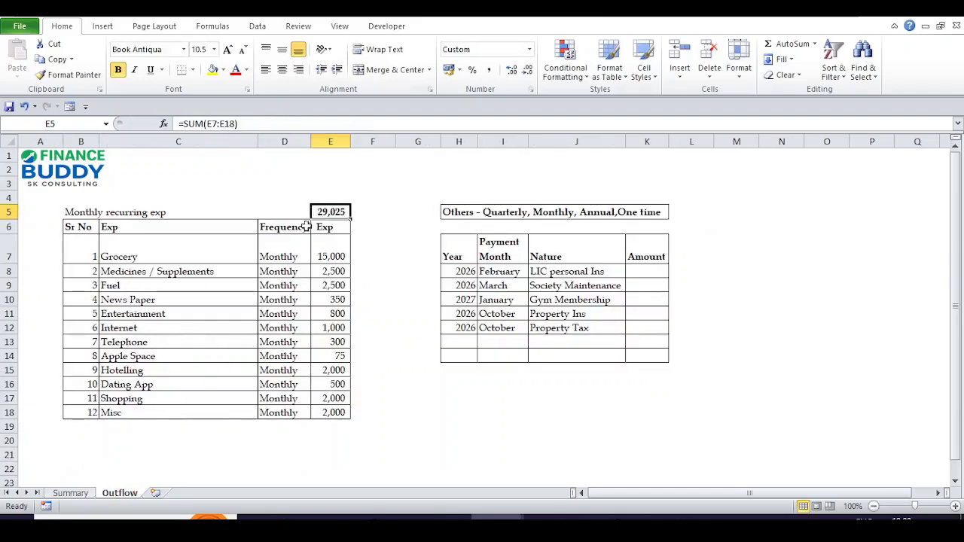
# Step: Rename the Extra exp column header in cell G8 of Summary as Other exp
pyautogui.click(70, 492)
pyautogui.click(361, 264)
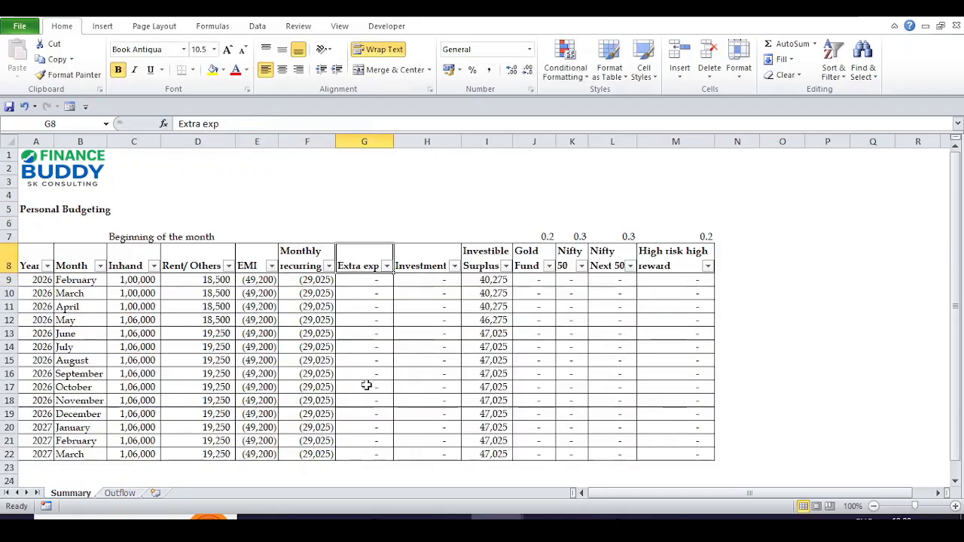
pyautogui.press('Down')
pyautogui.press('Up')
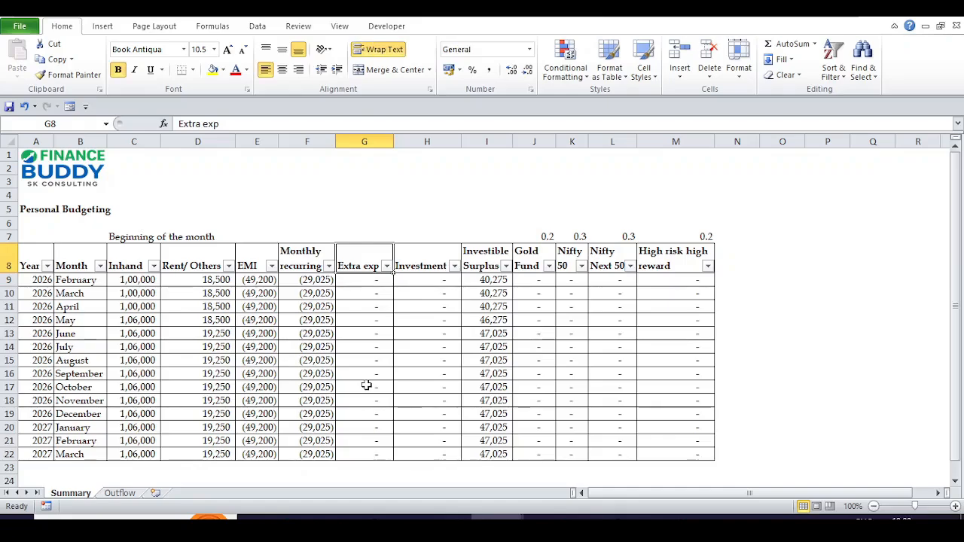
pyautogui.write('Other')
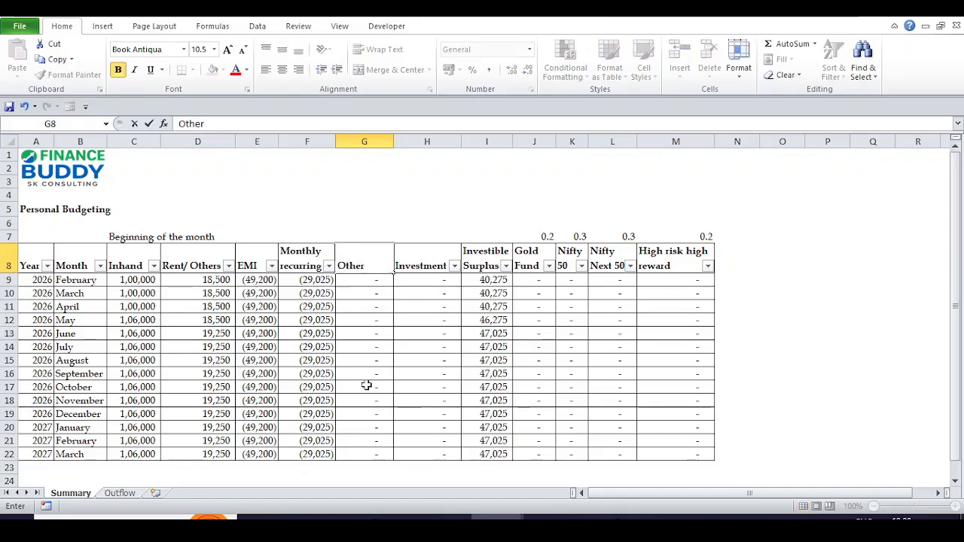
pyautogui.write(' exp')
pyautogui.press('Return')
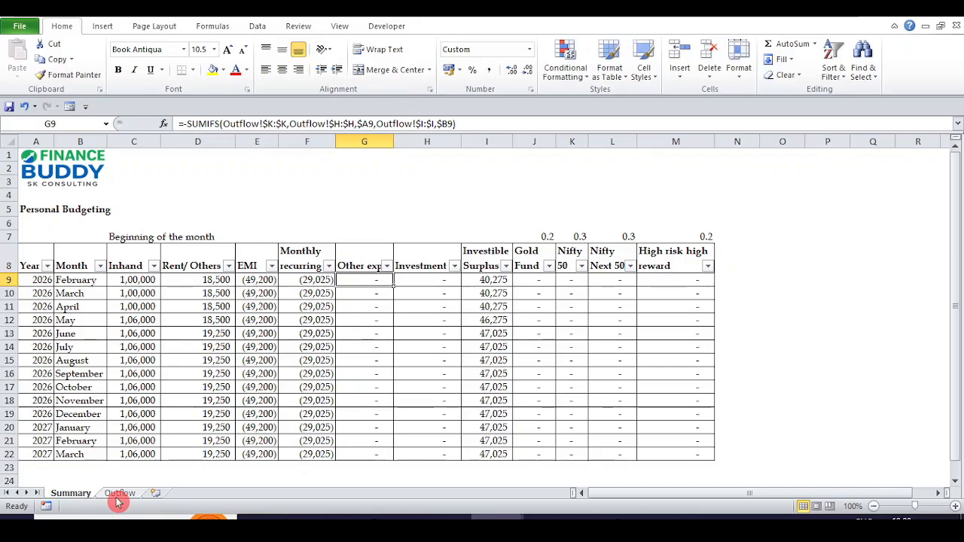
# Step: Examine the SUMIFS formula in G9 on Summary and trace its sum range to the Amount column K on Outflow
pyautogui.press('F2')
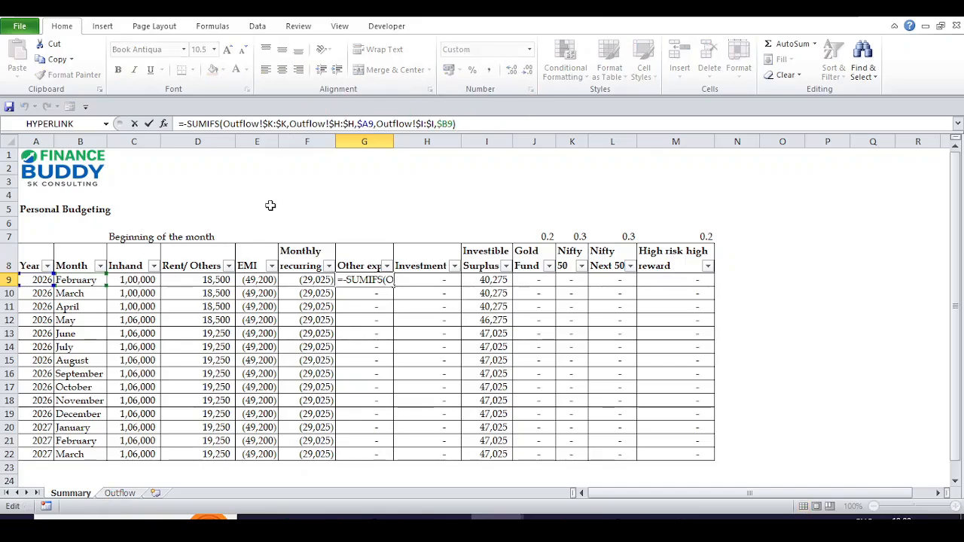
pyautogui.press('Escape')
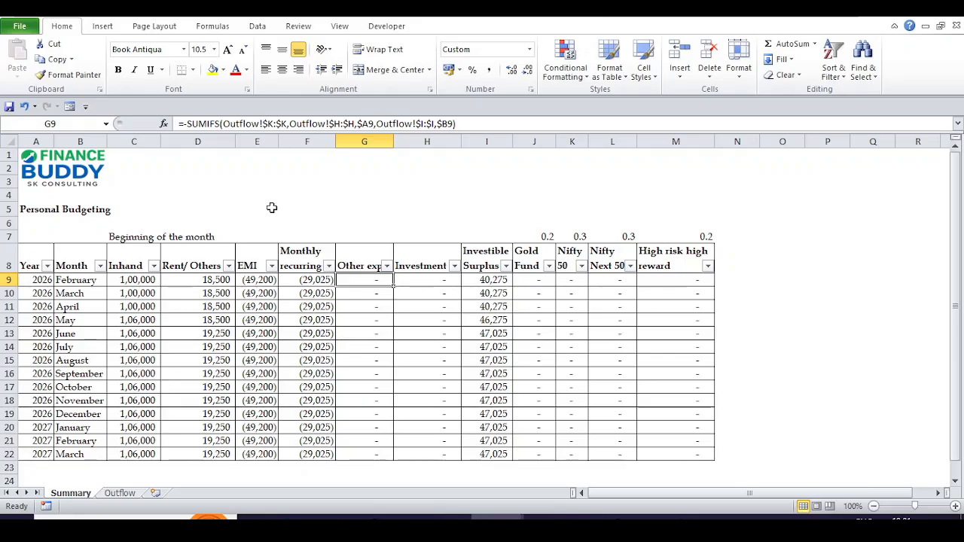
pyautogui.click(244, 123)
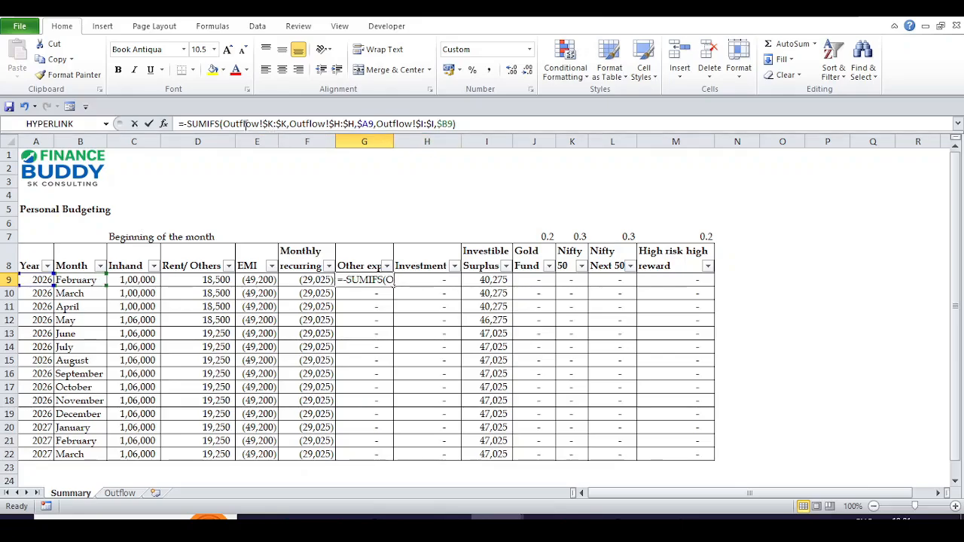
pyautogui.click(274, 123)
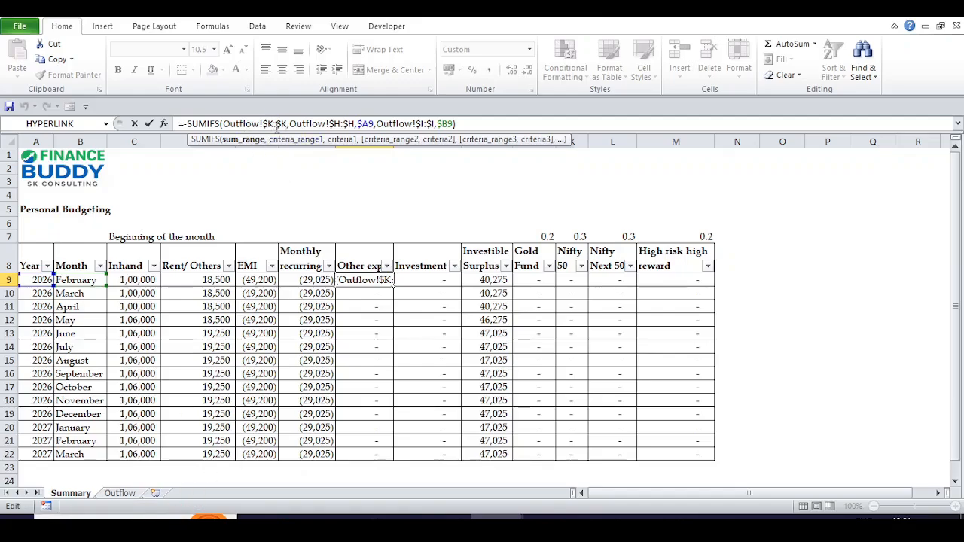
pyautogui.press('Escape')
pyautogui.click(119, 493)
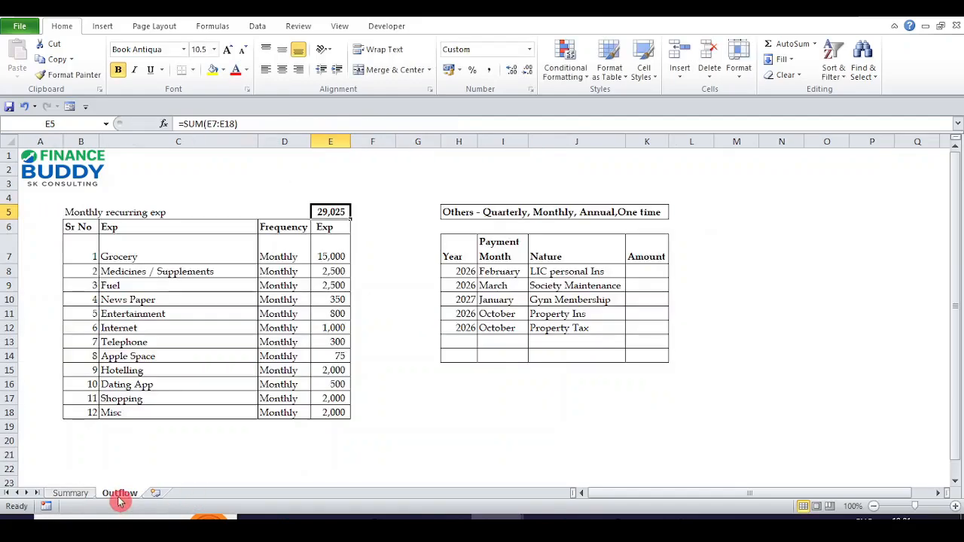
pyautogui.click(647, 142)
pyautogui.click(71, 494)
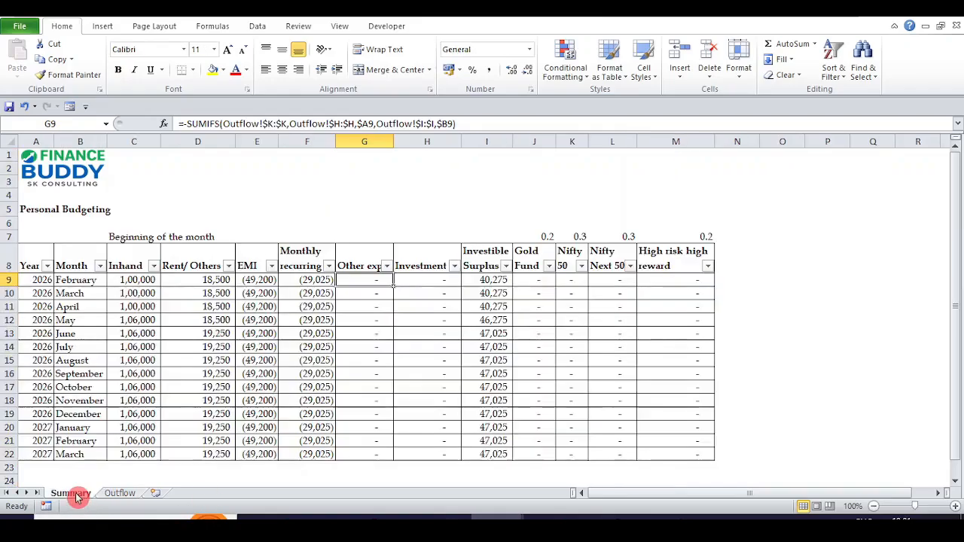
# Step: Trace the first SUMIFS condition in G9, comparing the Year column H on Outflow with the year in cell A9 on Summary
pyautogui.click(317, 123)
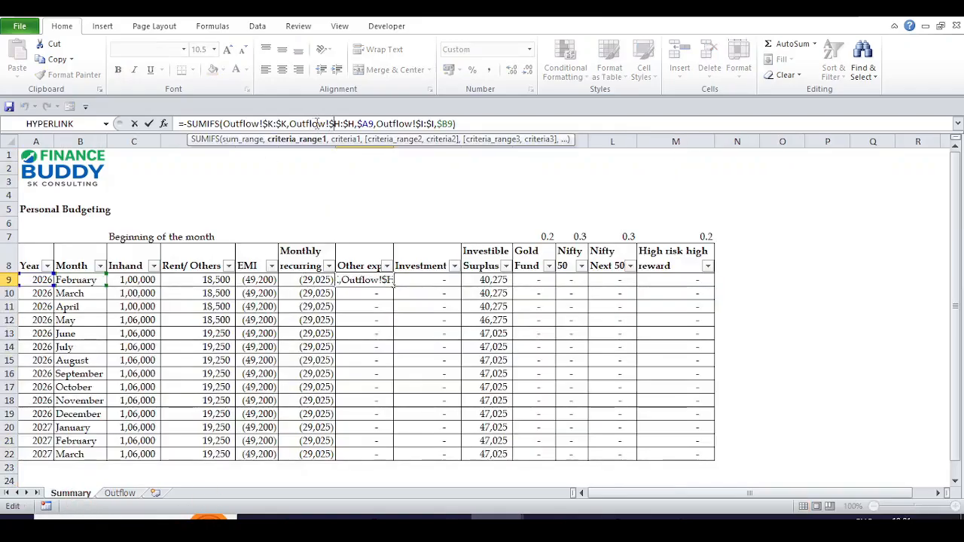
pyautogui.press('Escape')
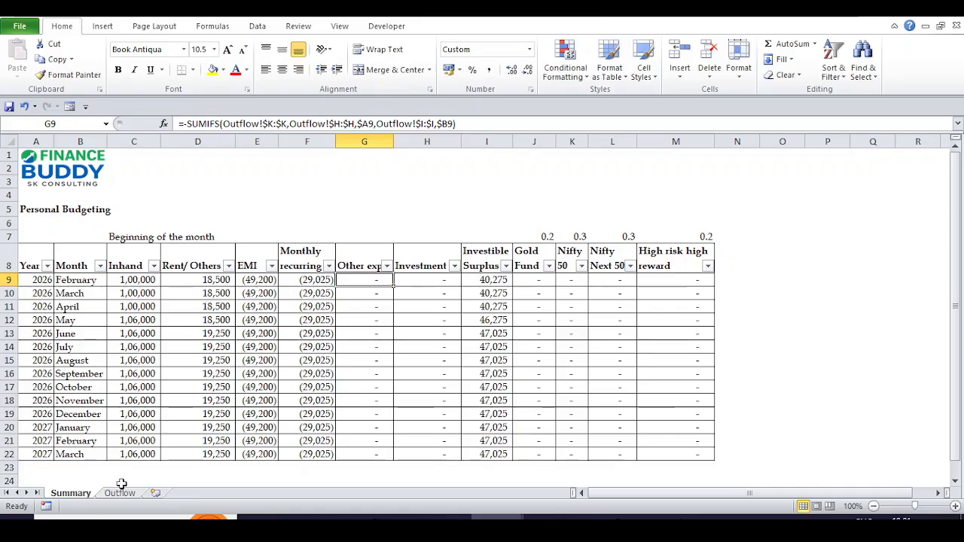
pyautogui.click(120, 493)
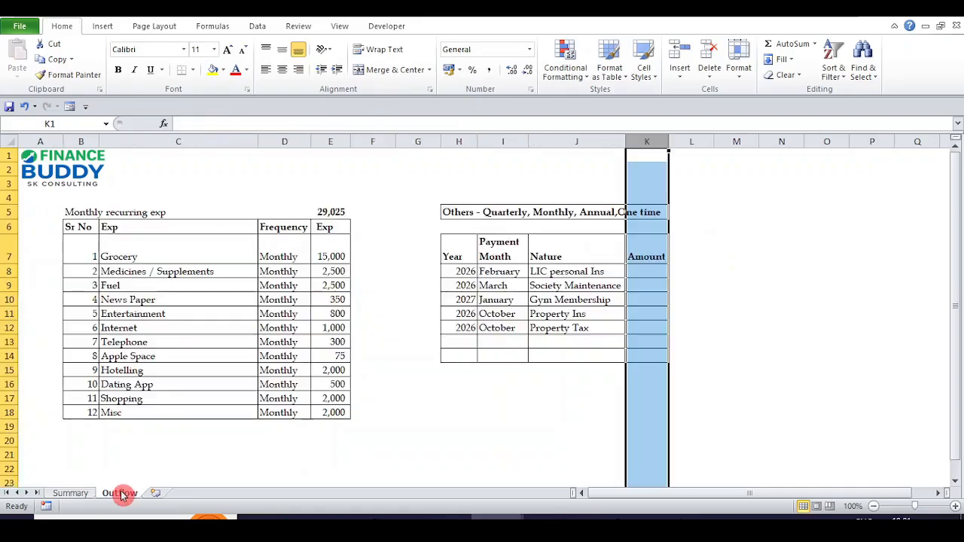
pyautogui.moveTo(462, 245); pyautogui.dragTo(461, 305)
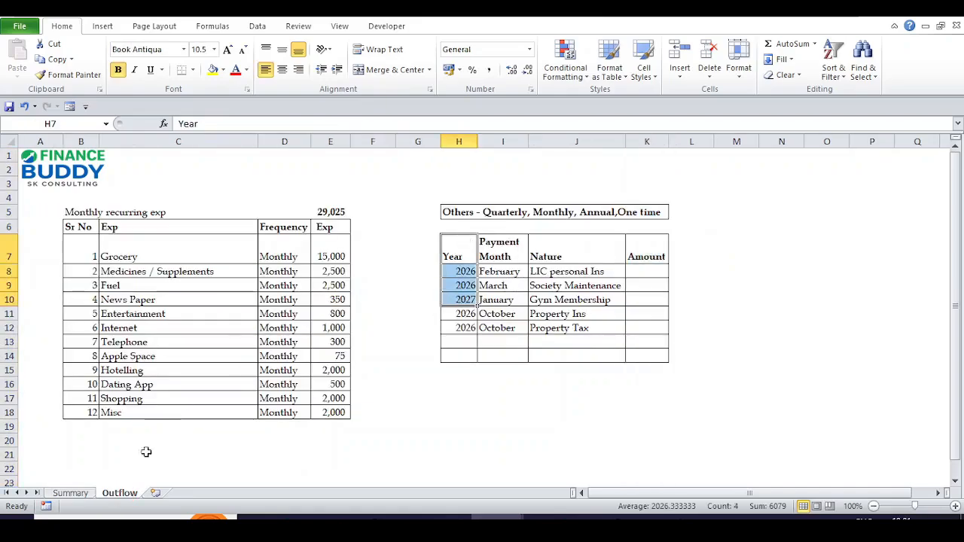
pyautogui.click(72, 493)
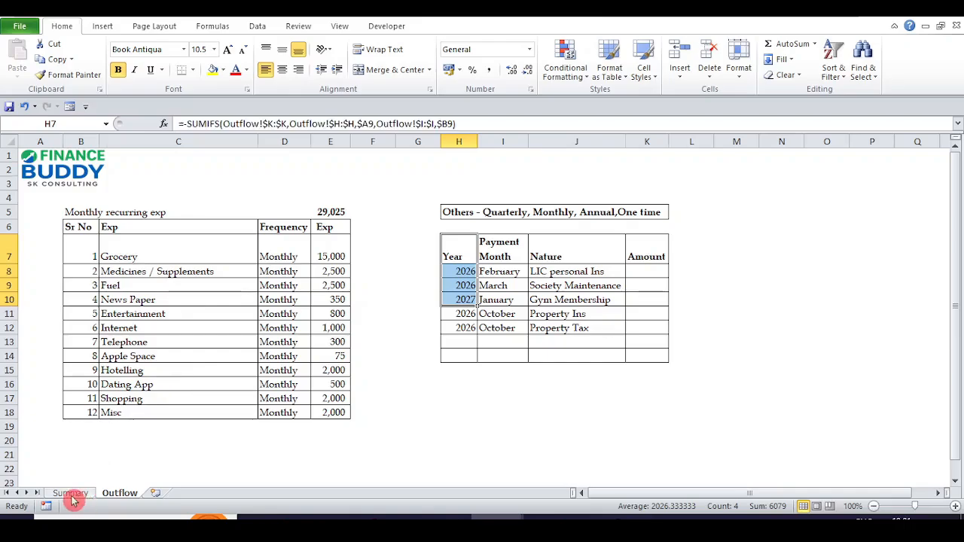
pyautogui.click(311, 123)
pyautogui.press('Right')
pyautogui.press('Right')
pyautogui.press('Right')
pyautogui.press('Right')
pyautogui.press('Right')
pyautogui.press('Right')
pyautogui.press('Right')
pyautogui.press('Right')
pyautogui.press('Right')
pyautogui.press('Right')
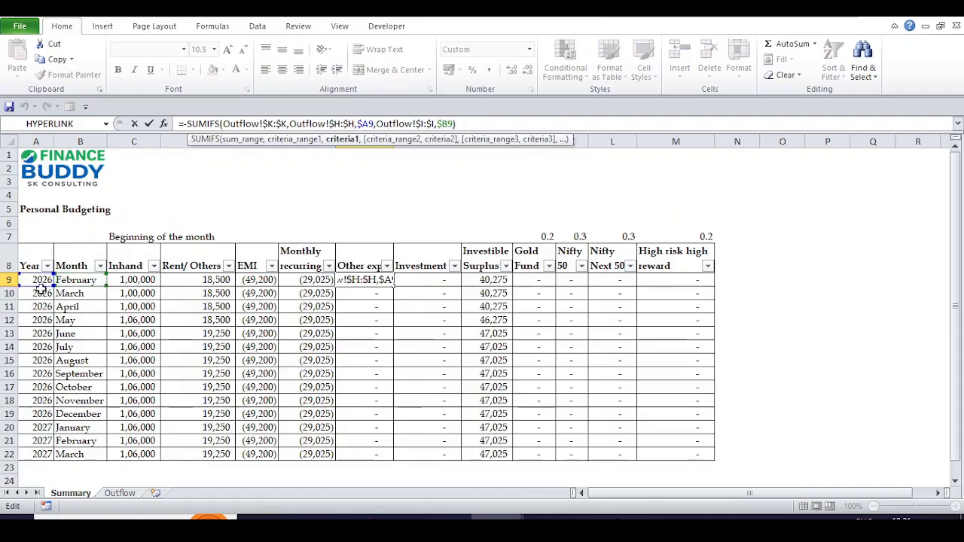
# Step: Trace the second SUMIFS condition in G9, comparing the Payment Month column I on Outflow with the month in cell B9 on Summary
pyautogui.click(419, 123)
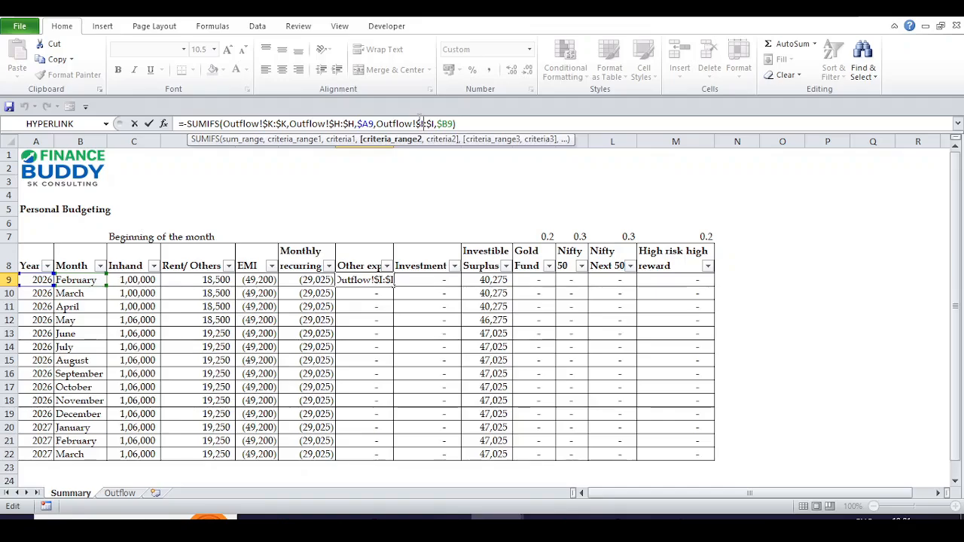
pyautogui.hotkey('ctrl', 'Return')
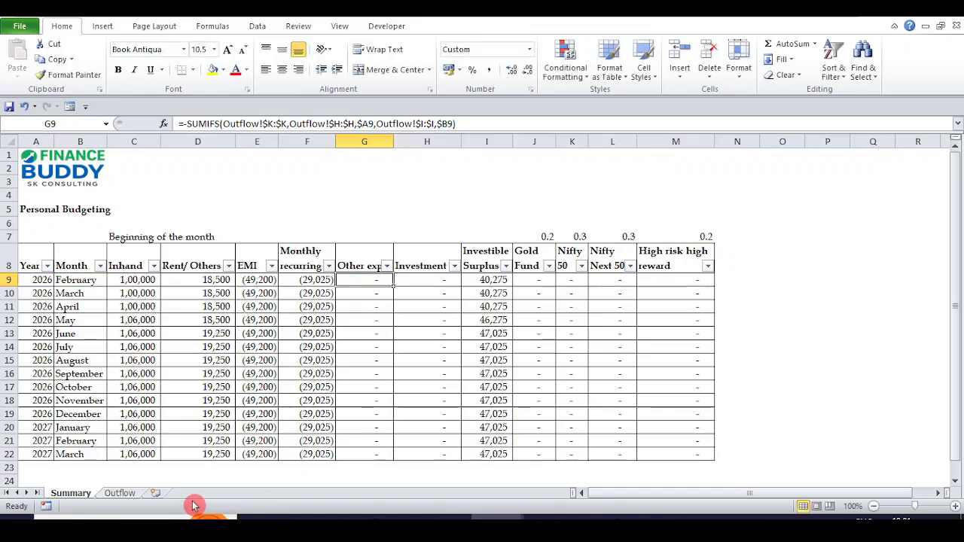
pyautogui.click(120, 493)
pyautogui.click(503, 142)
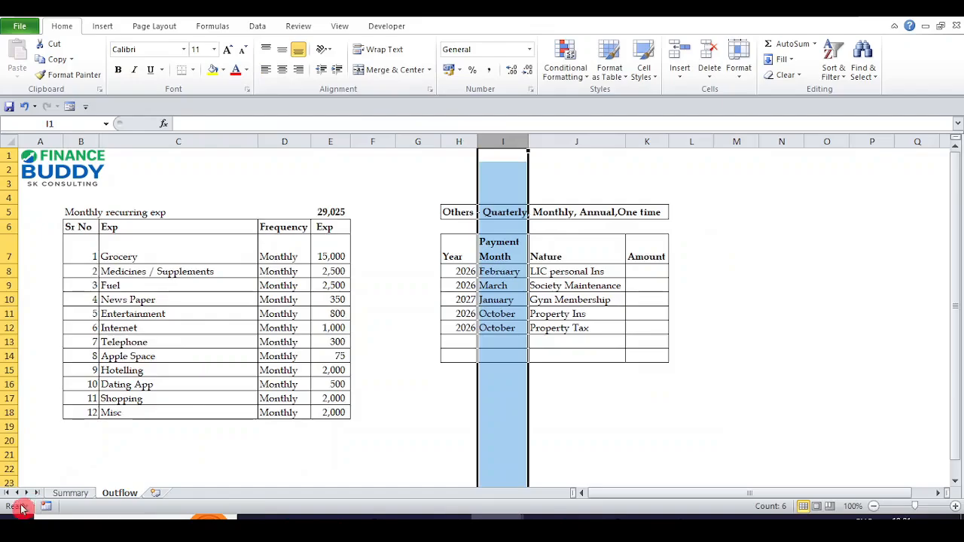
pyautogui.click(70, 493)
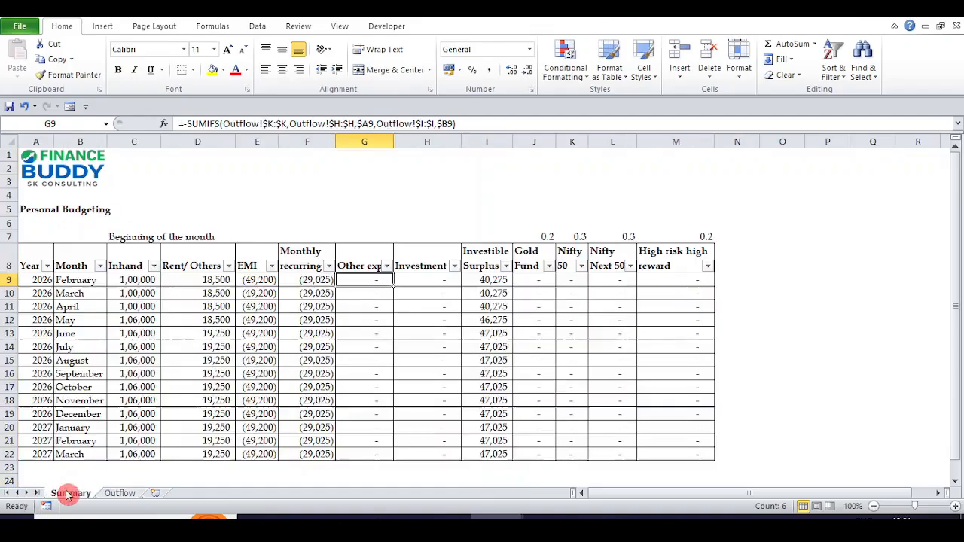
pyautogui.click(448, 123)
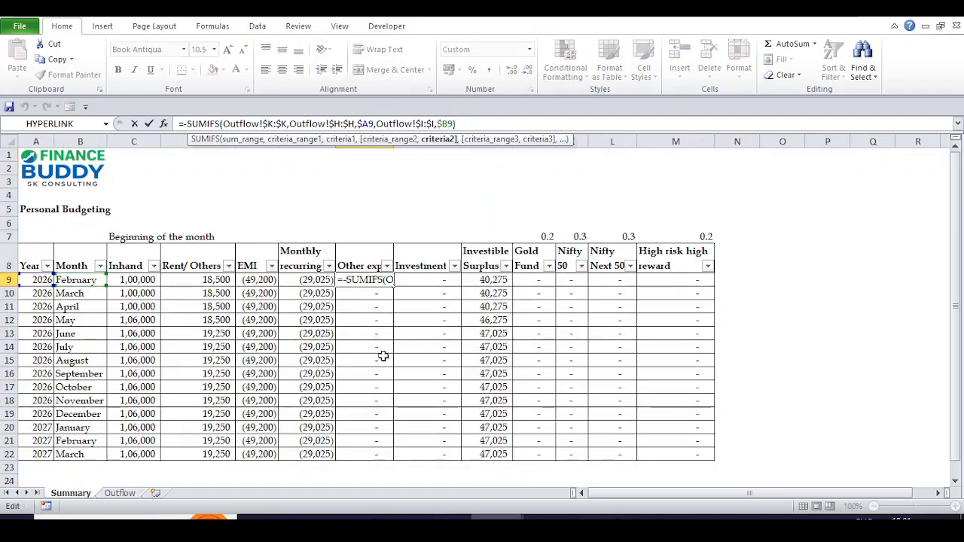
pyautogui.press('Escape')
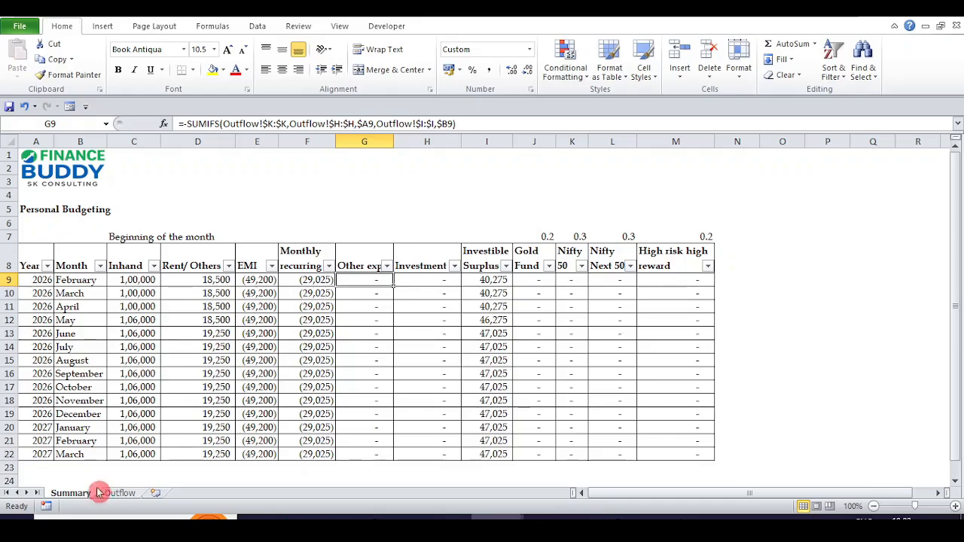
# Step: Review the payment months and natures listed in the other expenses table on the Outflow sheet
pyautogui.click(121, 494)
pyautogui.click(500, 284)
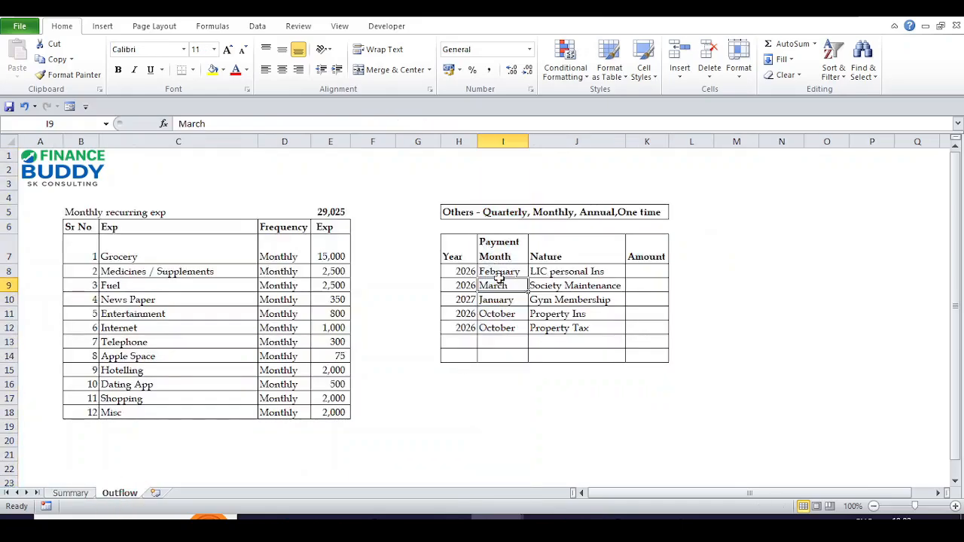
pyautogui.press('Up')
pyautogui.hotkey('shift', 'Down')
pyautogui.hotkey('shift', 'Down')
pyautogui.hotkey('shift', 'Down')
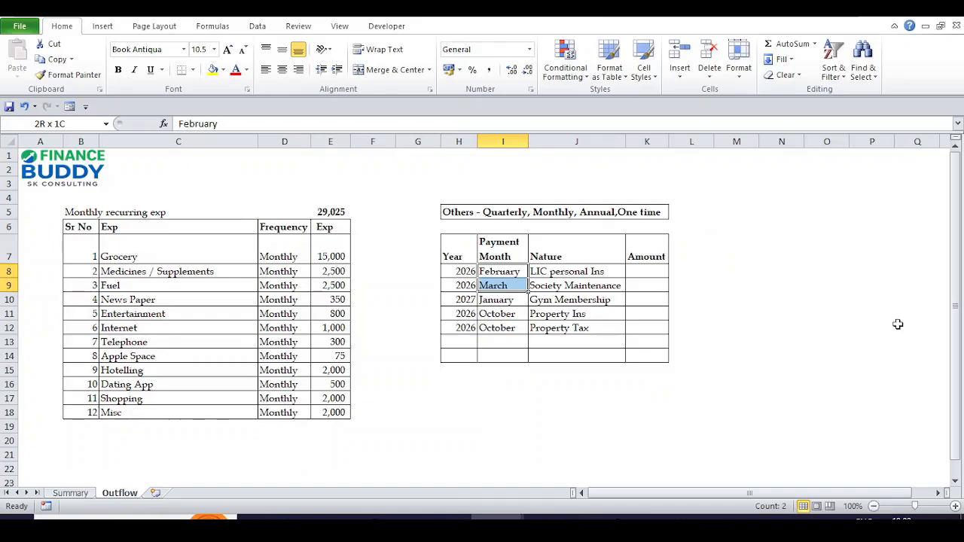
pyautogui.press('Right')
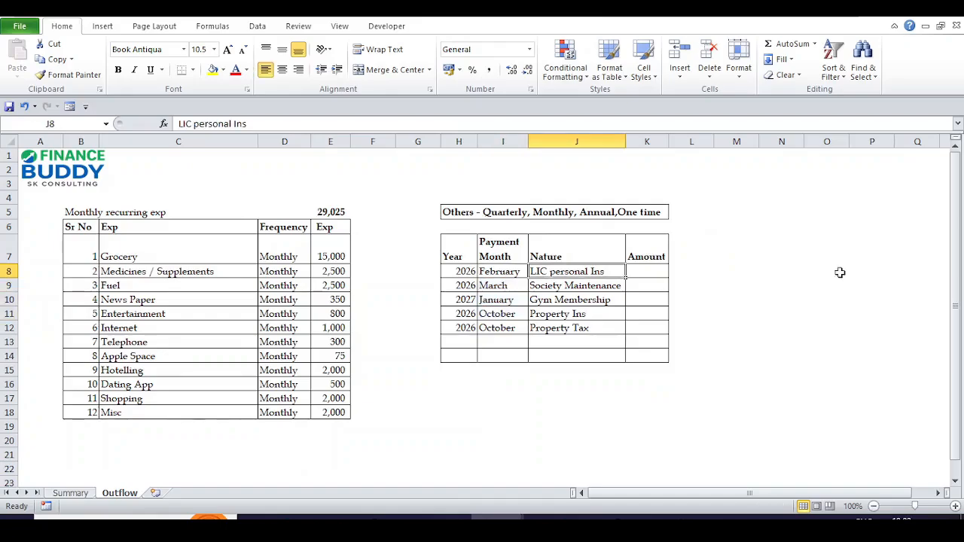
# Step: Remove Monthly from the other expenses heading in cell H5 so it reads Others - Quarterly, Annual,One time
pyautogui.click(469, 214)
pyautogui.click(271, 127)
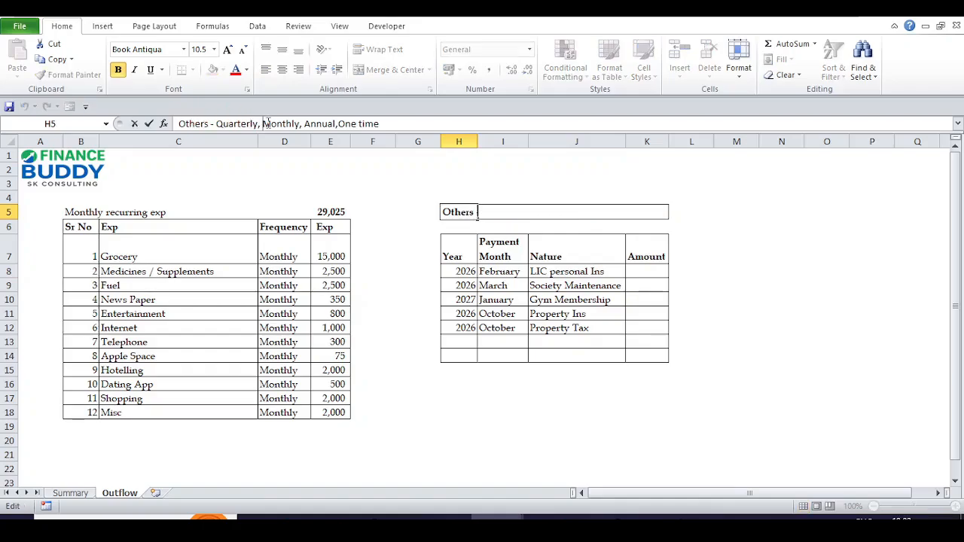
pyautogui.doubleClick(265, 123)
pyautogui.press('Delete')
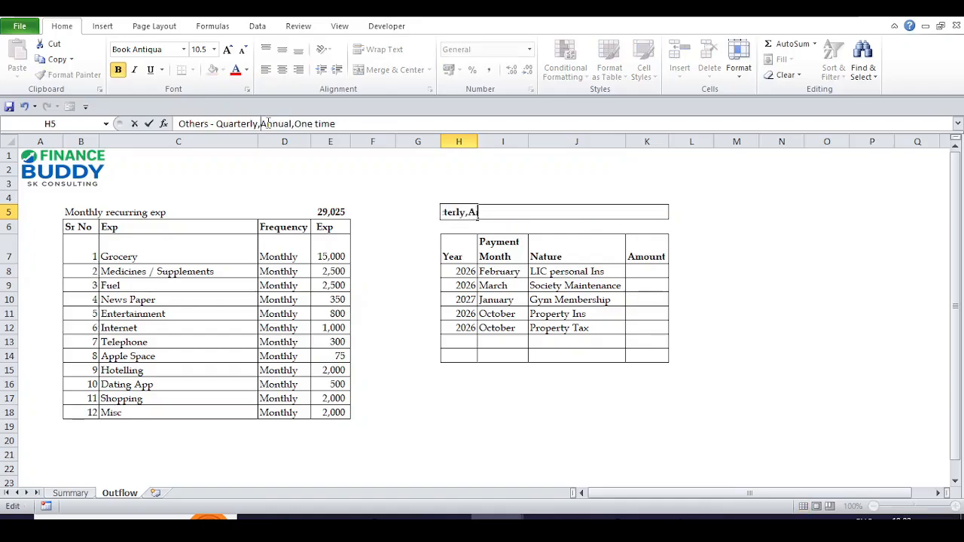
pyautogui.press('Return')
# Step: Enter 14000 as the February 2026 amount for LIC personal Ins in cell K8 of Outflow
pyautogui.press('Return')
pyautogui.press('Right')
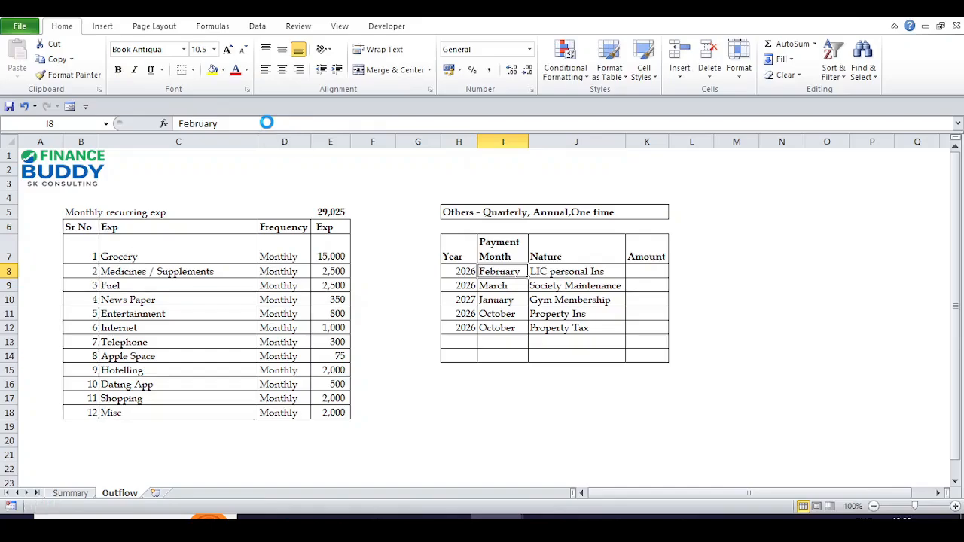
pyautogui.press('Right')
pyautogui.press('Down')
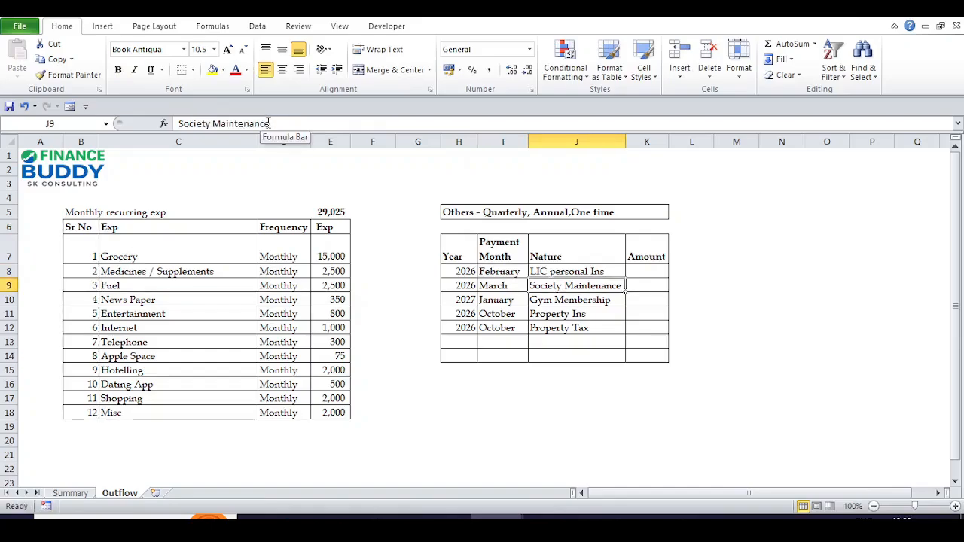
pyautogui.press('Up')
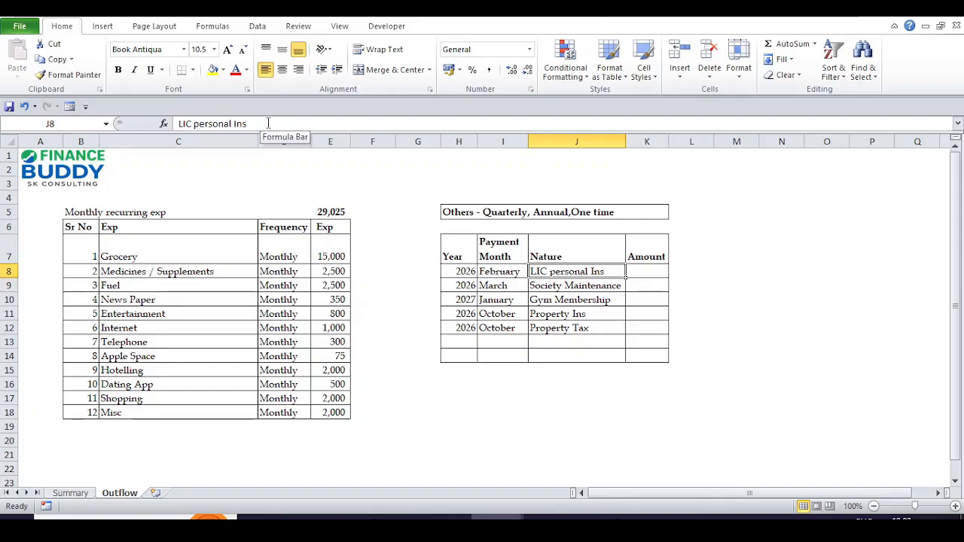
pyautogui.press('Left')
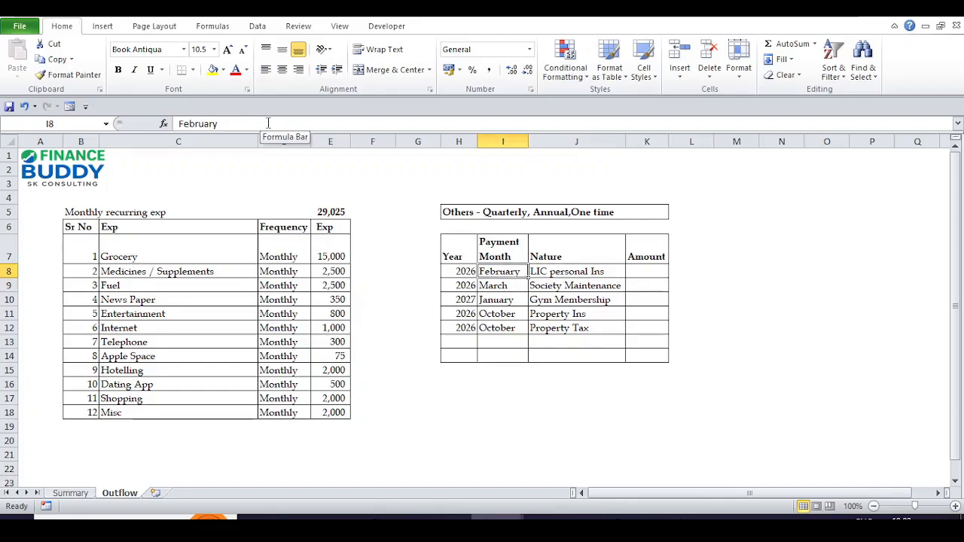
pyautogui.press('Right')
pyautogui.press('Right')
pyautogui.write('10000')
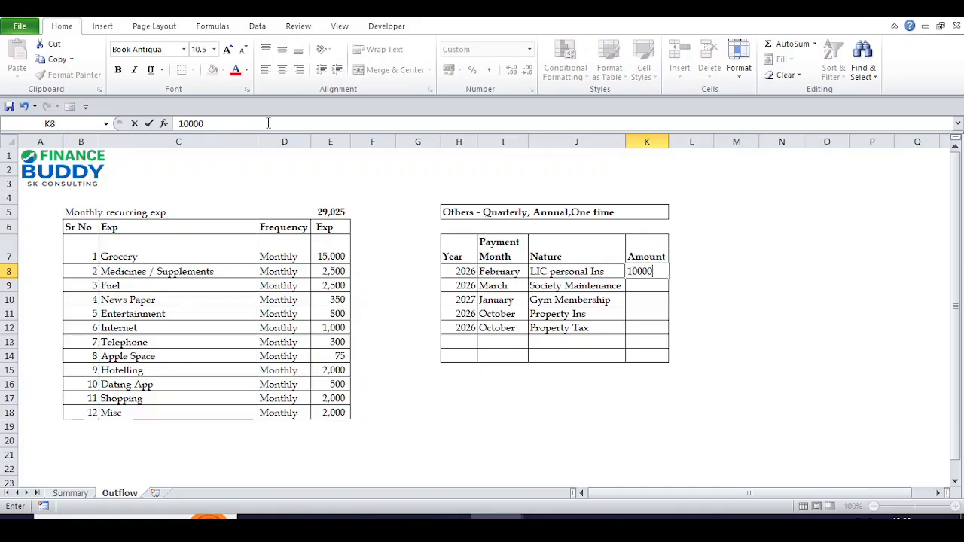
pyautogui.press('Return')
pyautogui.press('Up')
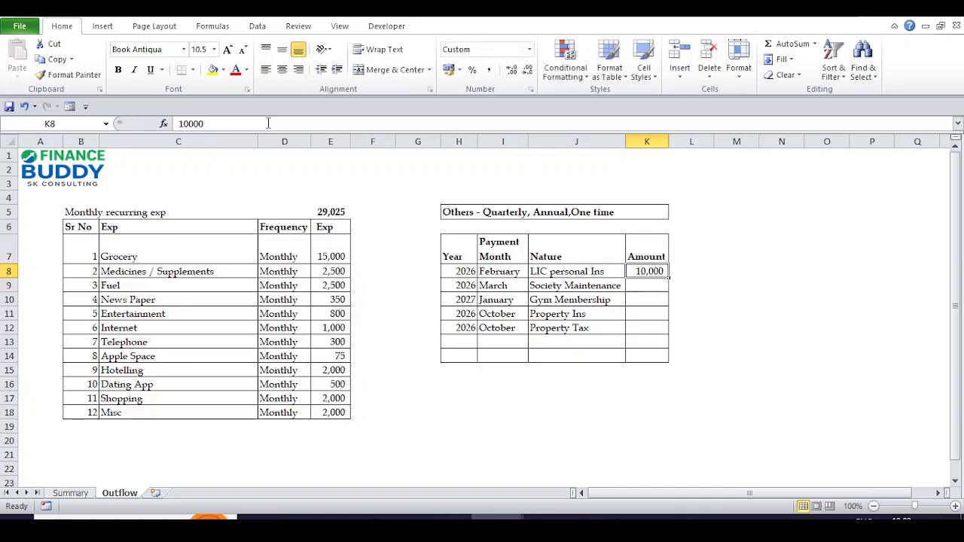
pyautogui.write('14000')
pyautogui.press('Return')
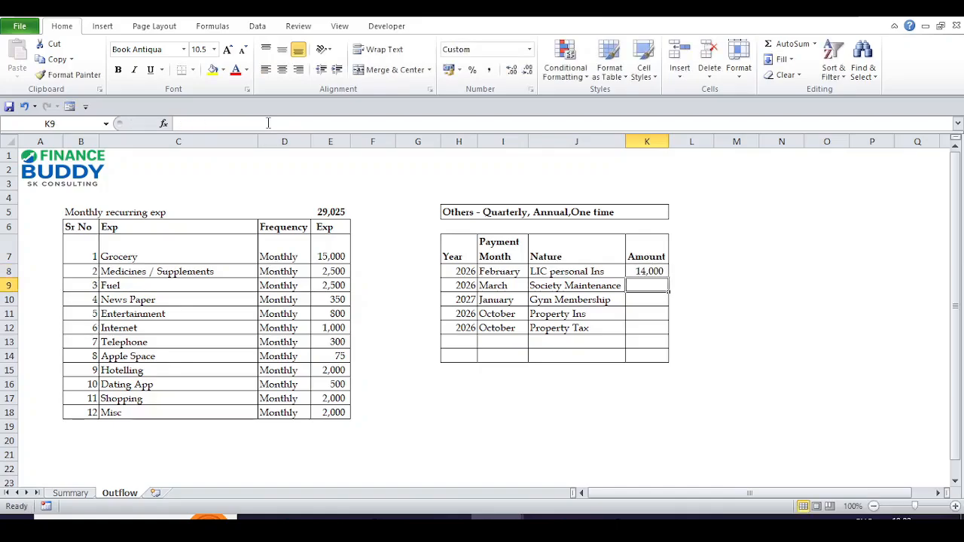
# Step: Enter the amounts 10000 for Society Maintenance in K9 and 15000 for Gym Membership in K10
pyautogui.press('Left')
pyautogui.press('Right')
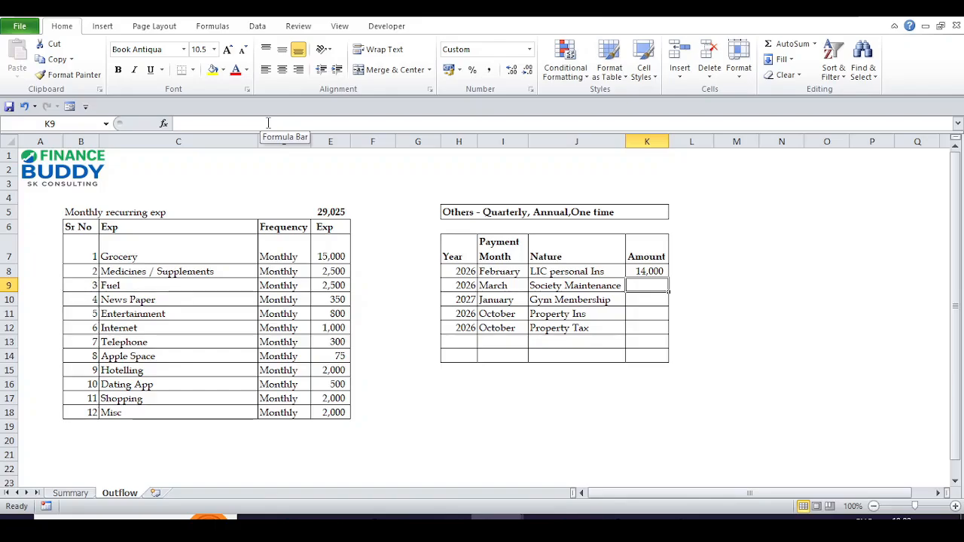
pyautogui.write('10000')
pyautogui.press('Return')
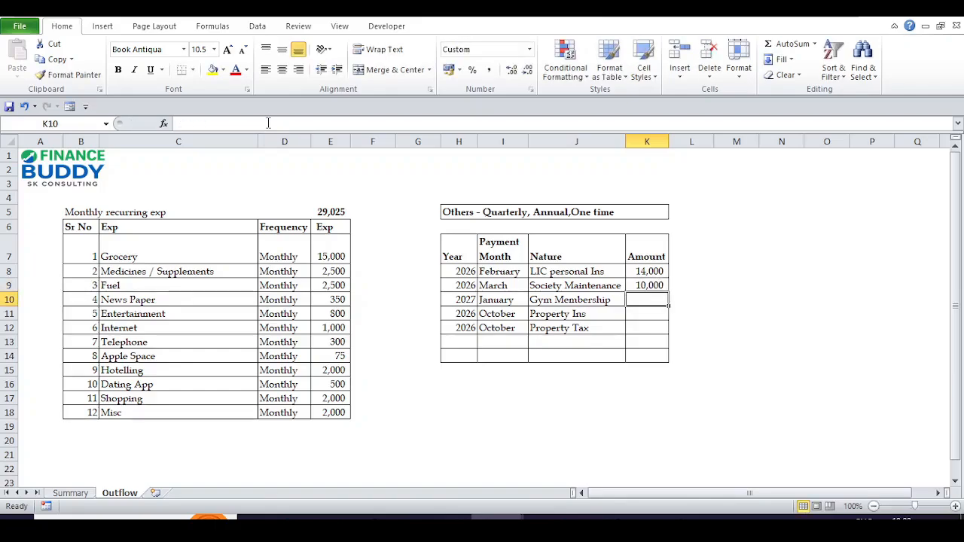
pyautogui.press('Left')
pyautogui.press('Right')
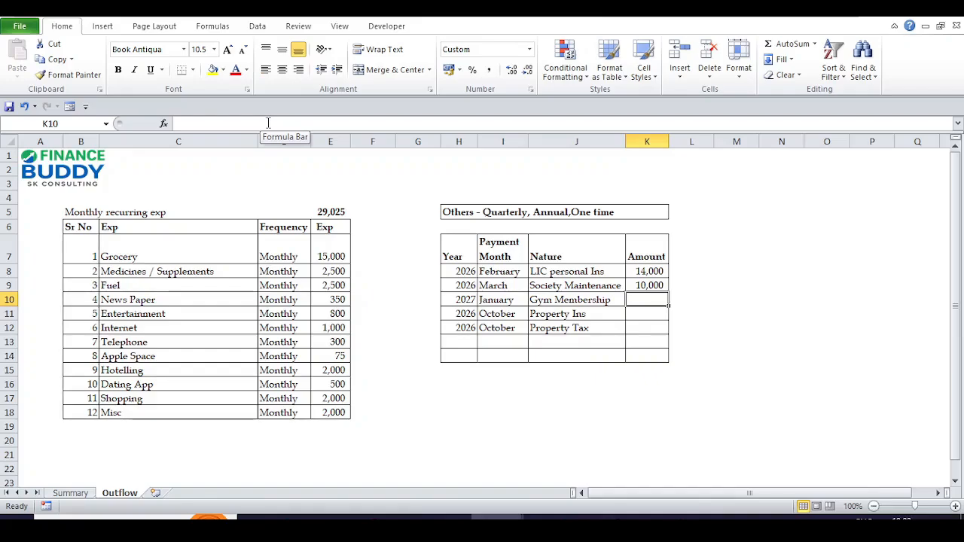
pyautogui.write('15000')
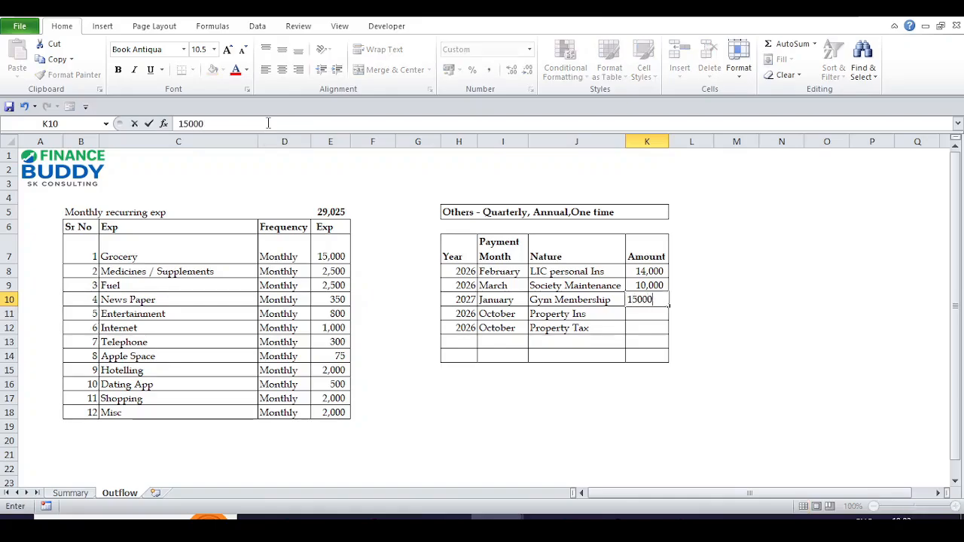
pyautogui.press('Return')
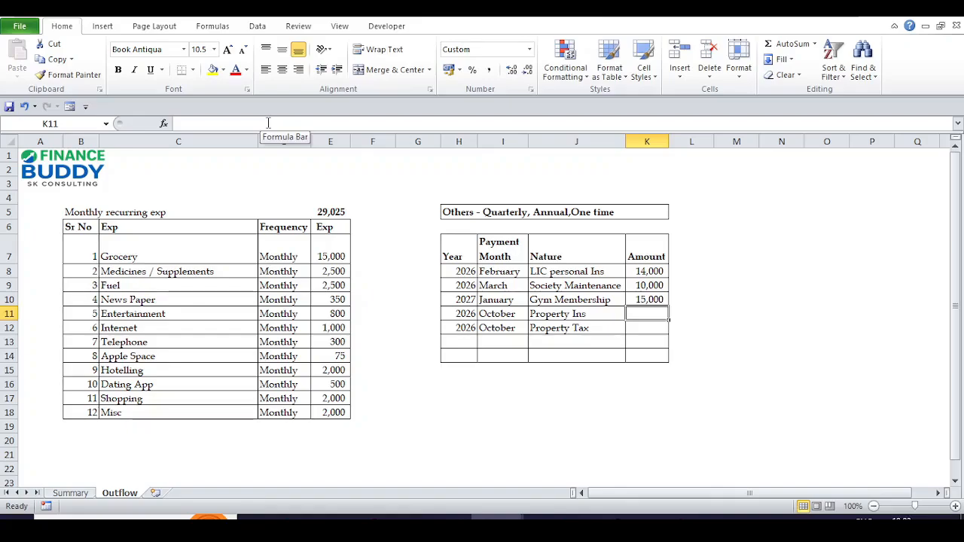
# Step: Enter the amounts 12000 for Property Ins in K11 and 5000 for Property Tax in K12
pyautogui.write('12000')
pyautogui.press('Return')
pyautogui.press('Left')
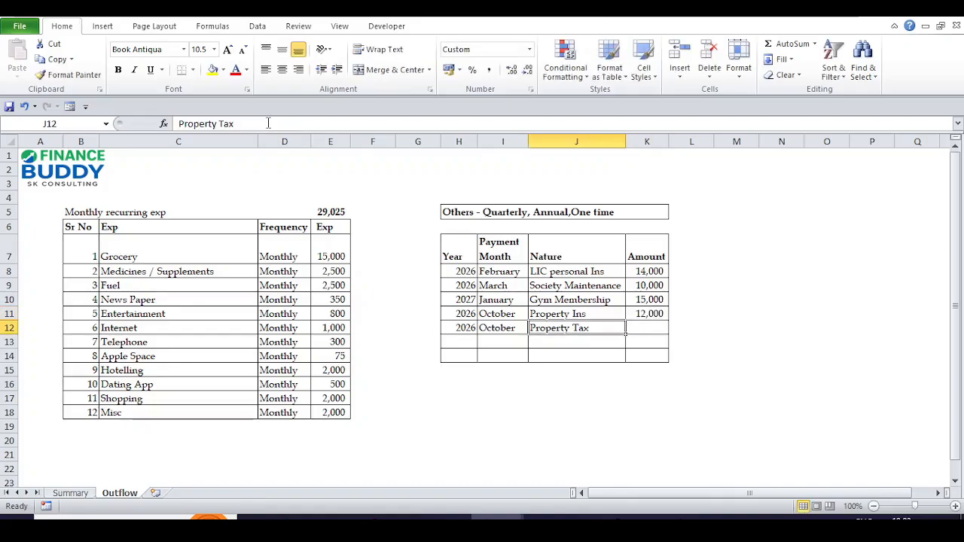
pyautogui.press('Right')
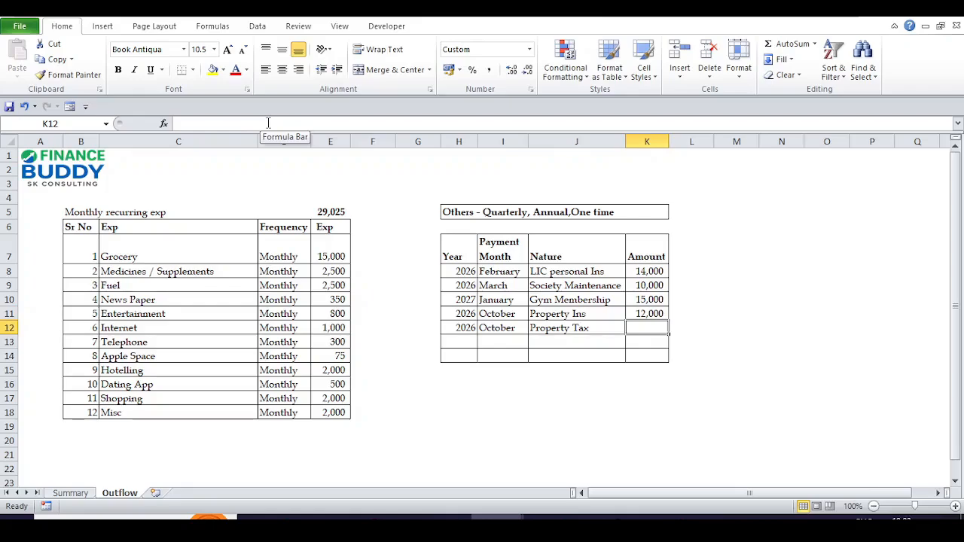
pyautogui.write('5000')
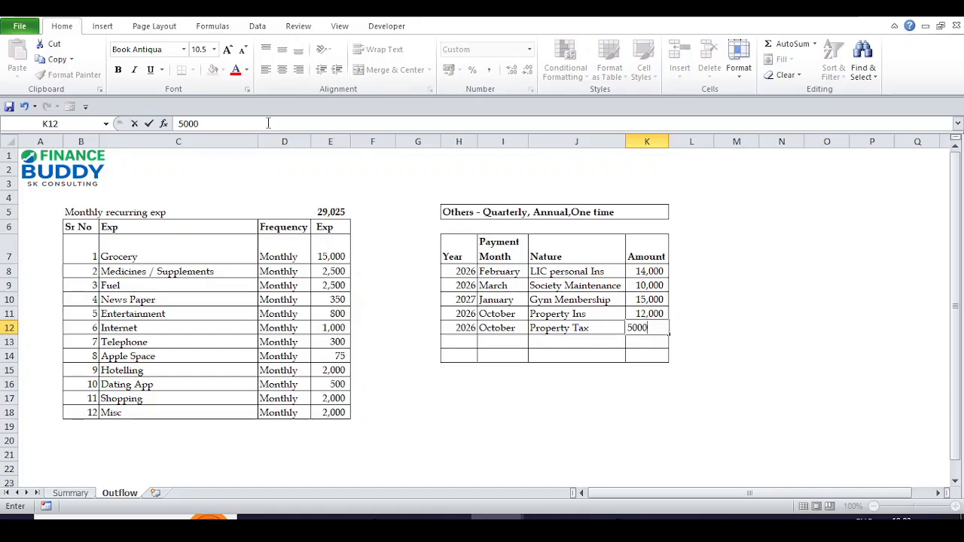
pyautogui.press('Return')
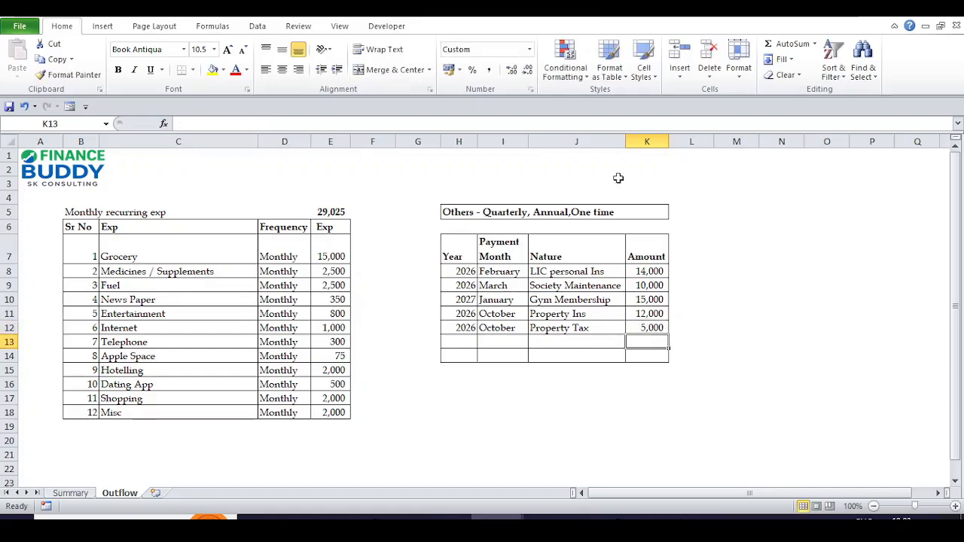
# Step: Compare the other expenses table in columns H to K of Outflow with the Other exp. column on Summary
pyautogui.moveTo(470, 143); pyautogui.dragTo(649, 144)
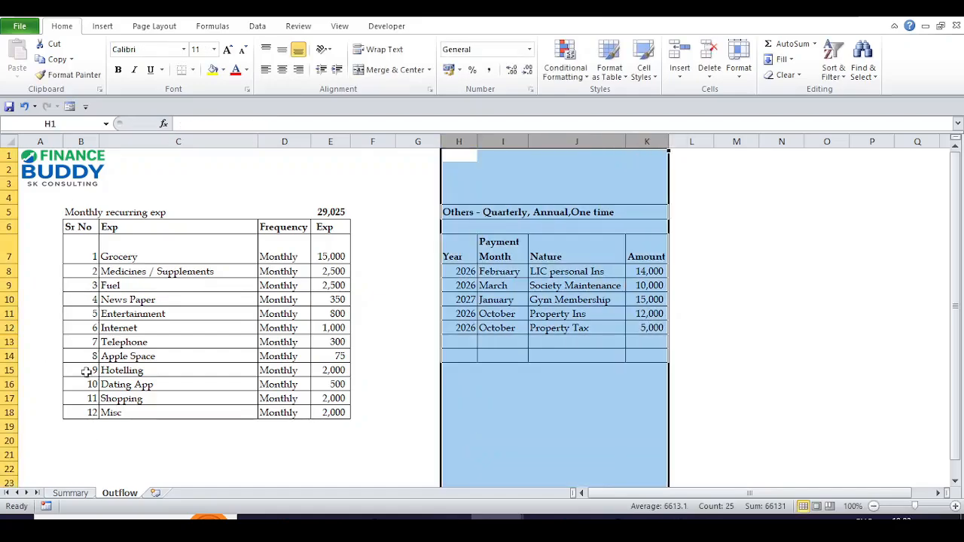
pyautogui.click(70, 494)
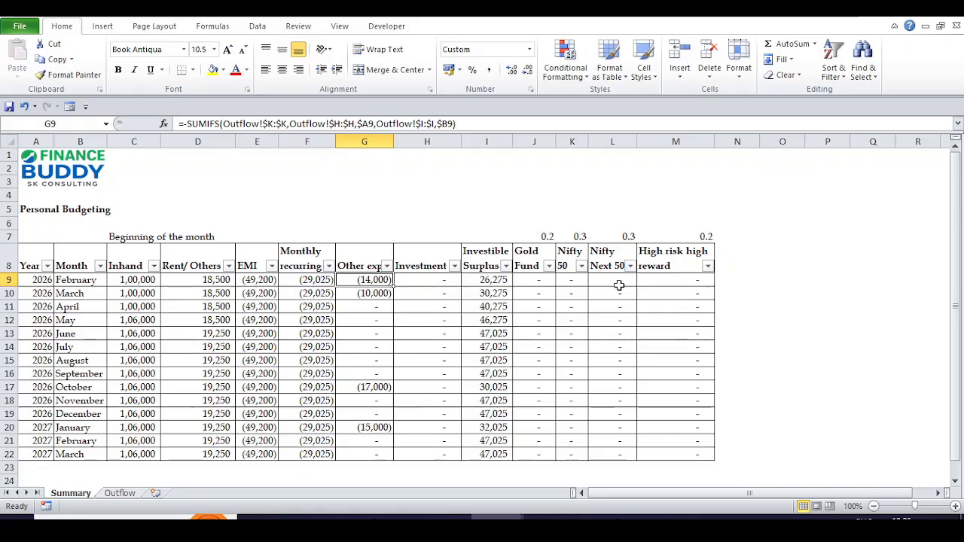
# Step: Examine the Investment column and the Investible Surplus formula in I9, along with the surplus values down to I22 on Summary
pyautogui.press('Right')
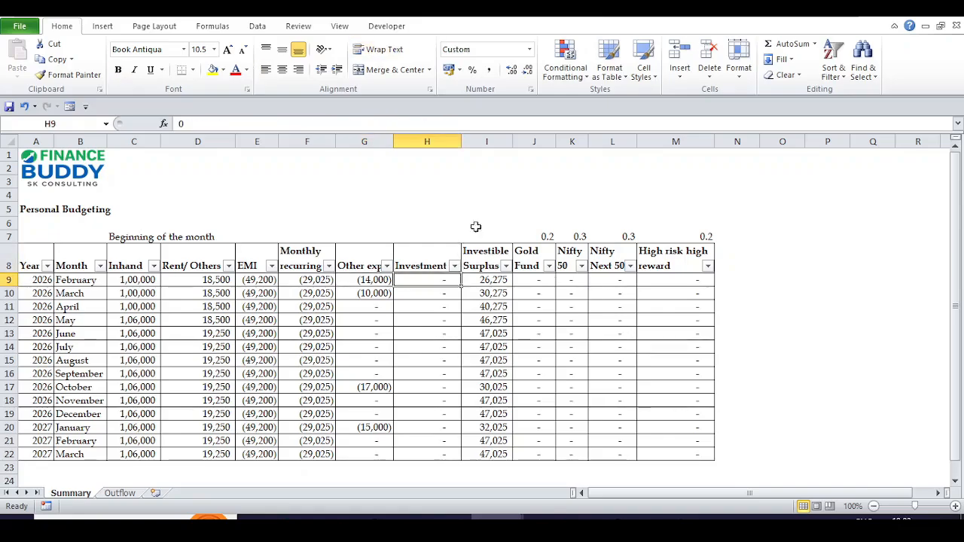
pyautogui.click(428, 141)
pyautogui.click(410, 258)
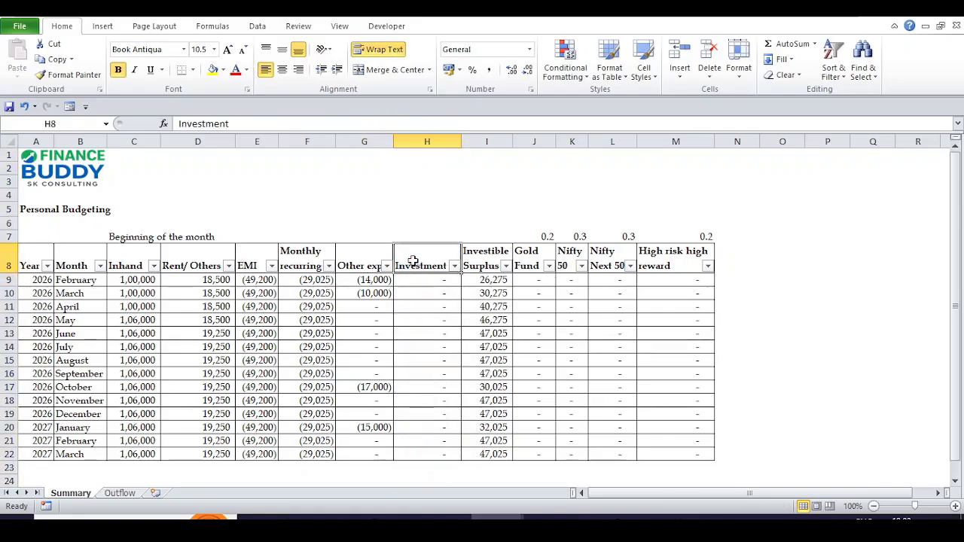
pyautogui.press('Right')
pyautogui.press('Down')
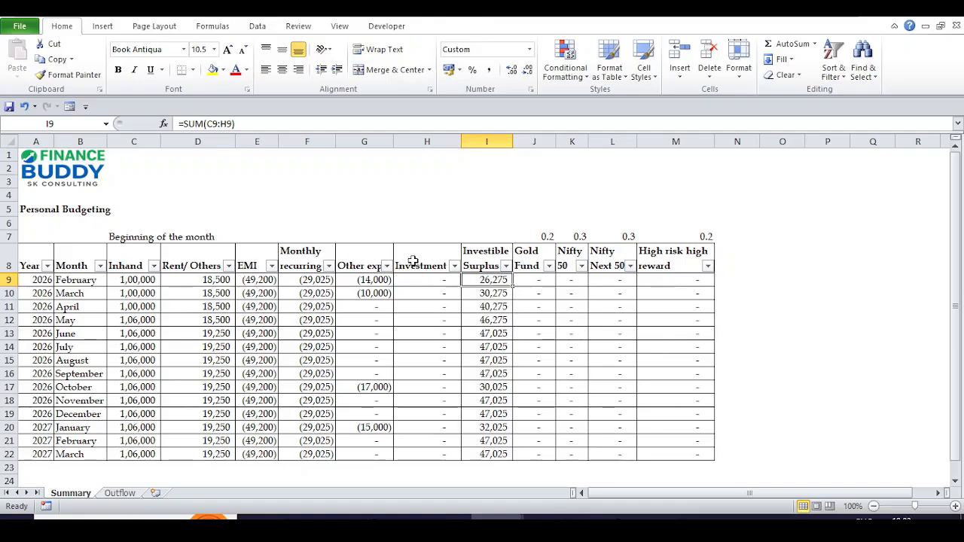
pyautogui.click(502, 259)
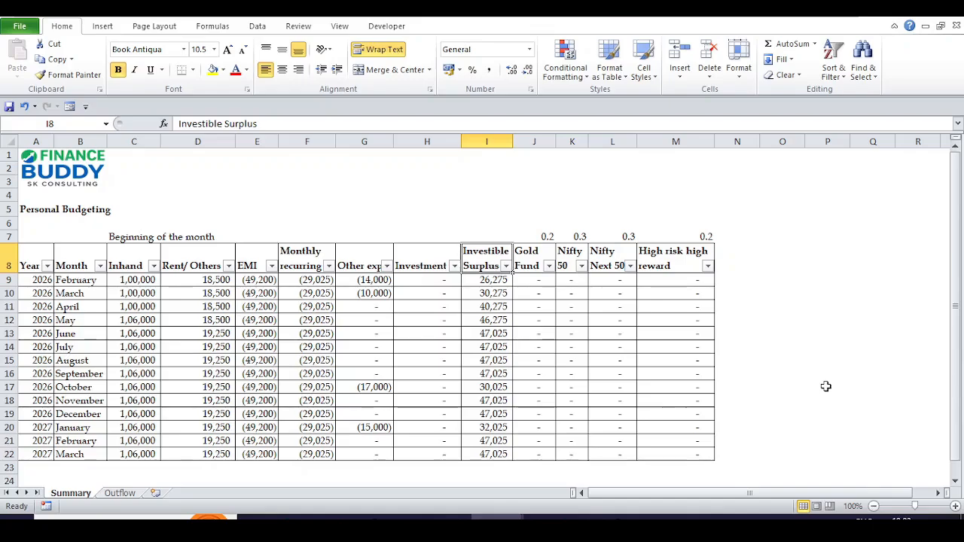
pyautogui.press('F2')
pyautogui.press('Escape')
pyautogui.press('Down')
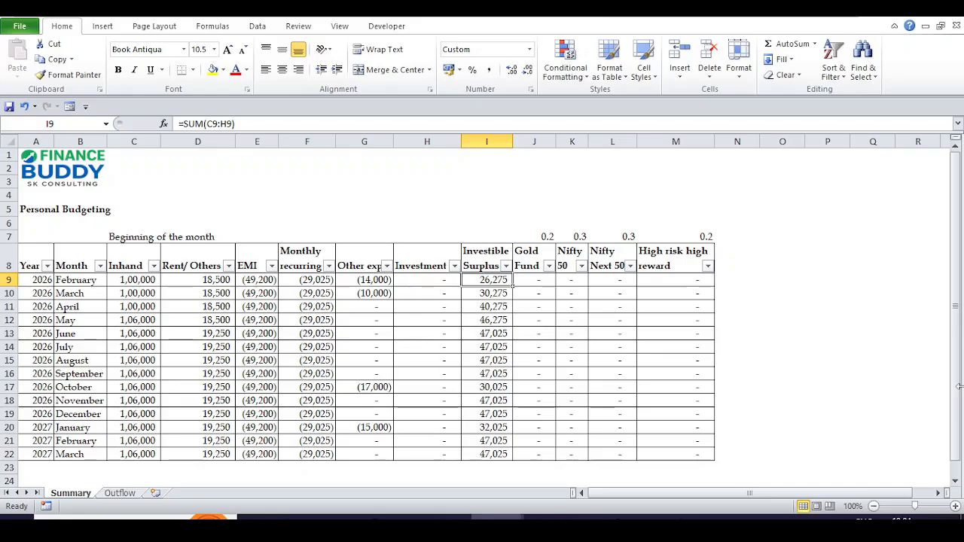
pyautogui.press('Left')
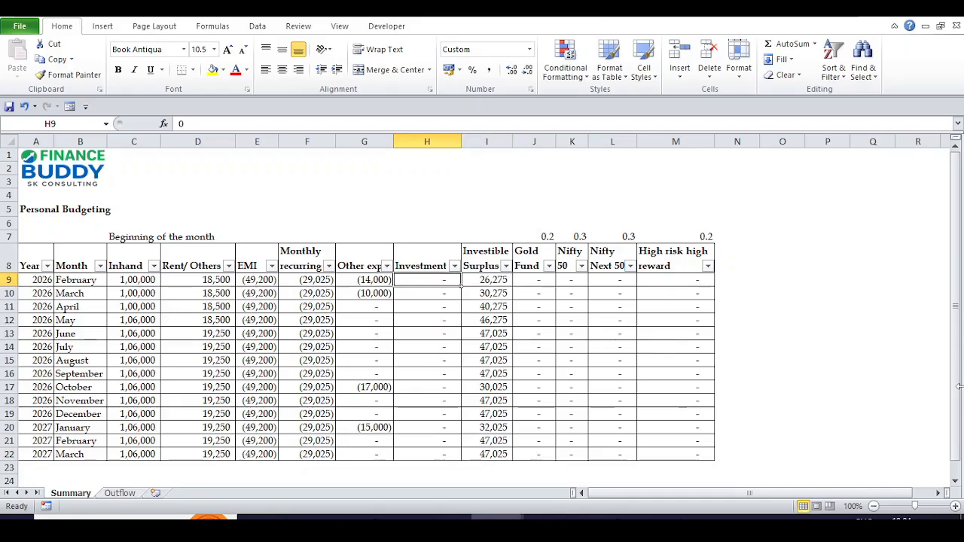
pyautogui.moveTo(487, 284); pyautogui.dragTo(491, 454)
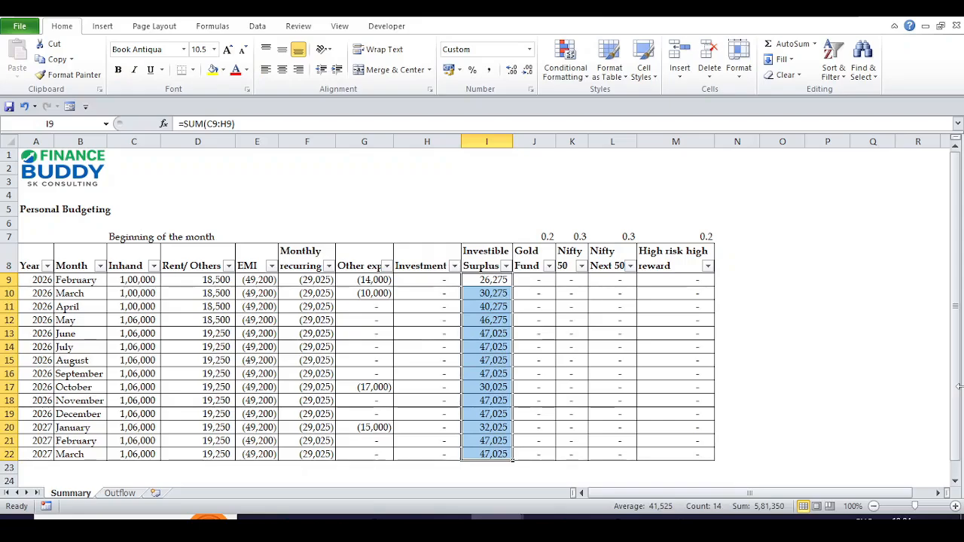
# Step: Set the February 2026 Investment in cell H9 of Summary to -25000
pyautogui.press('Left')
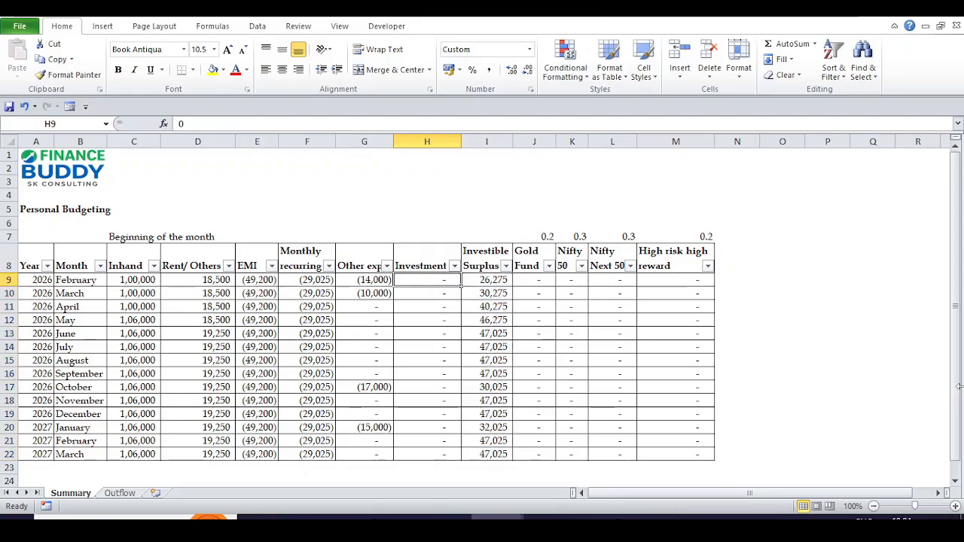
pyautogui.press('Up')
pyautogui.press('Down')
pyautogui.write('25000')
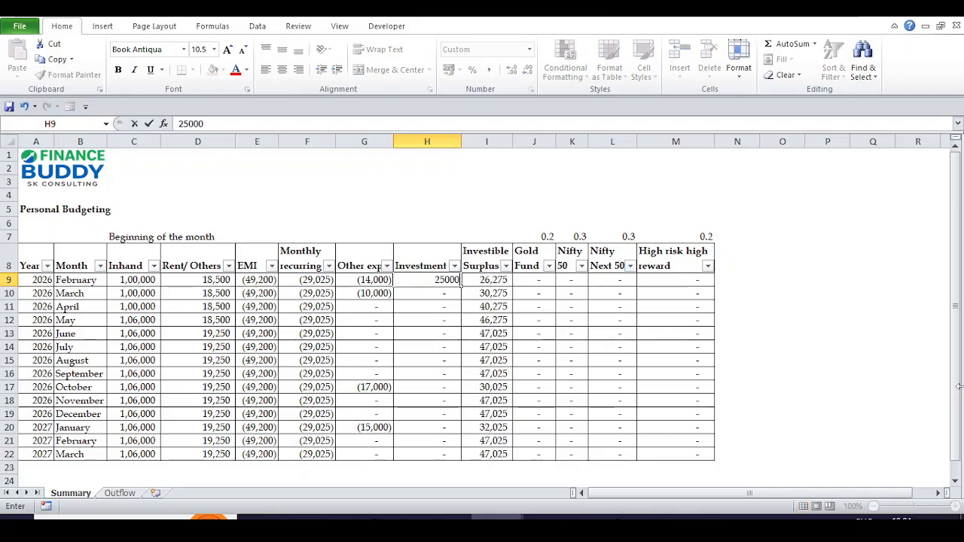
pyautogui.press('Return')
pyautogui.press('Up')
pyautogui.press('F2')
pyautogui.press('Home')
pyautogui.write('-')
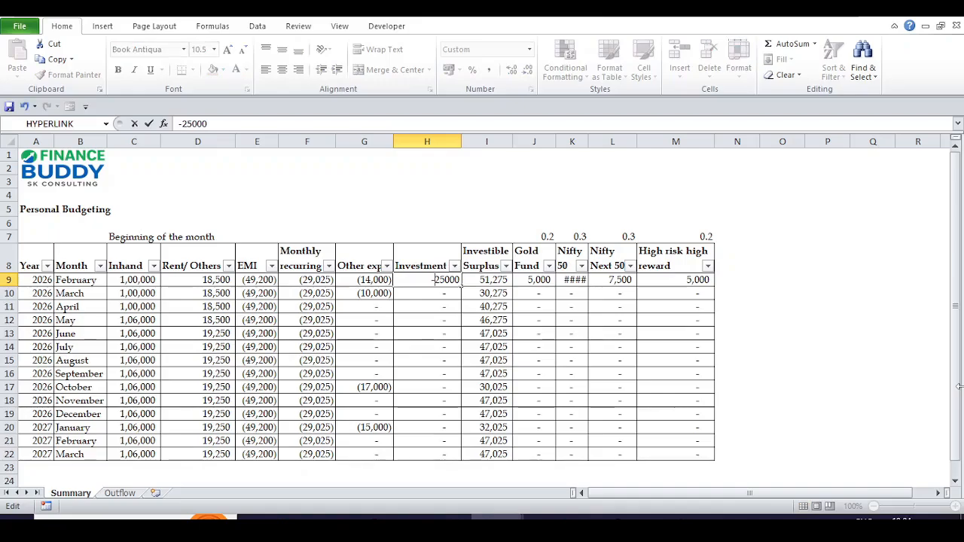
pyautogui.press('Return')
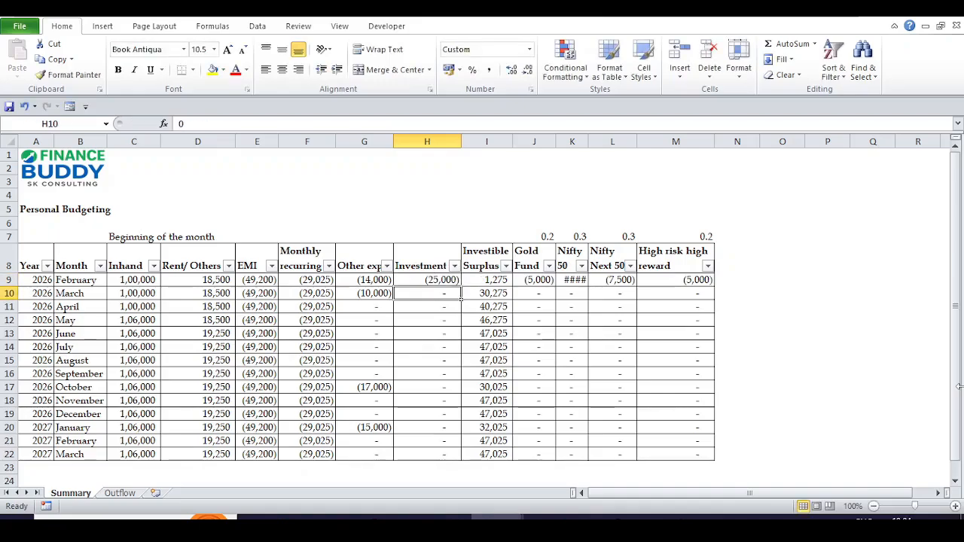
# Step: Set the March 2026 Investment in cell H10 of Summary to -28000
pyautogui.write('-')
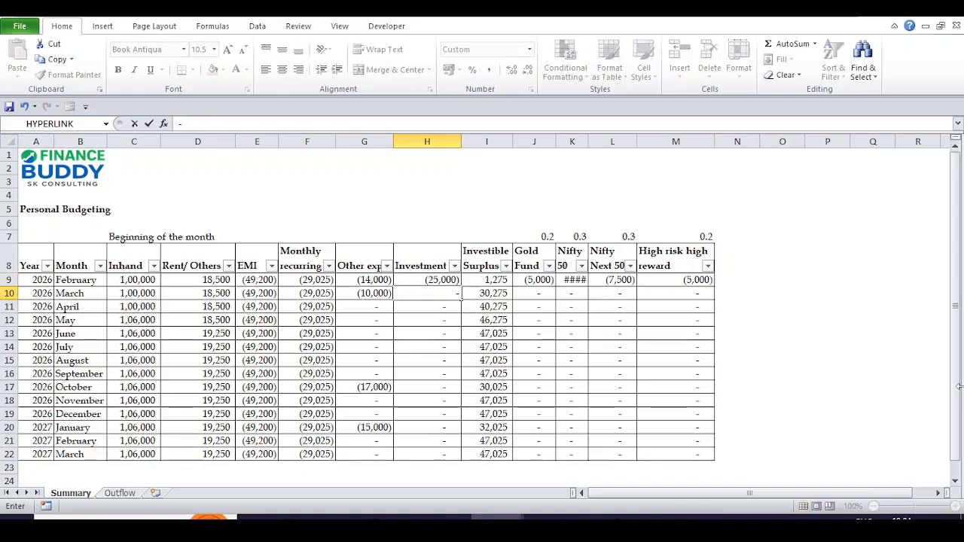
pyautogui.press('Escape')
pyautogui.press('Up')
pyautogui.press('F2')
pyautogui.press('Return')
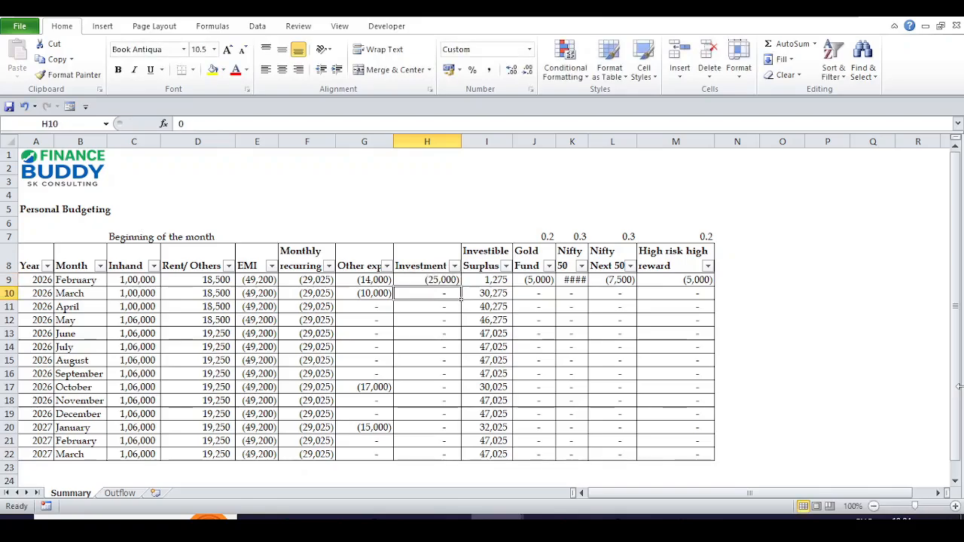
pyautogui.write('-28000')
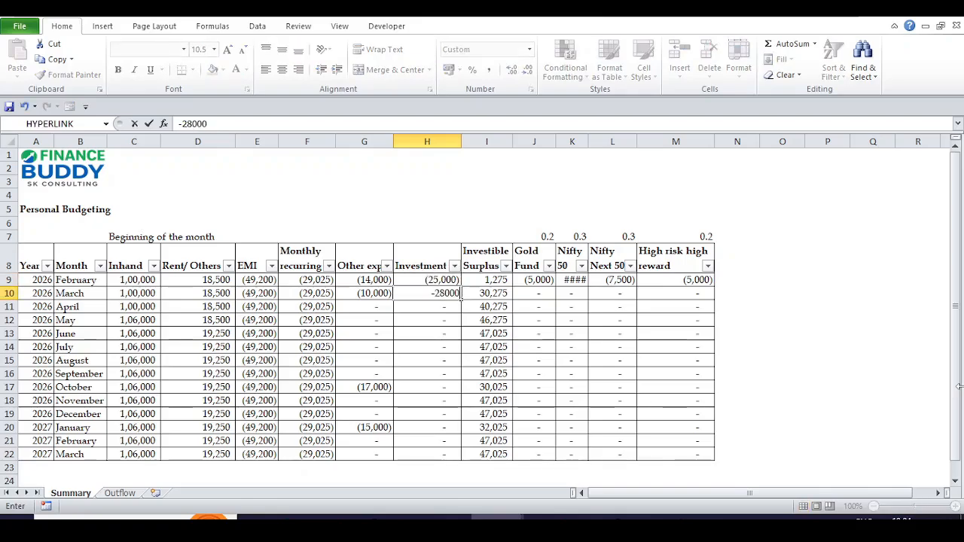
pyautogui.press('Return')
# Step: Examine the Investible Surplus for February and March 2026 in cells I9 and I10
pyautogui.press('Up')
pyautogui.press('Right')
pyautogui.press('Up')
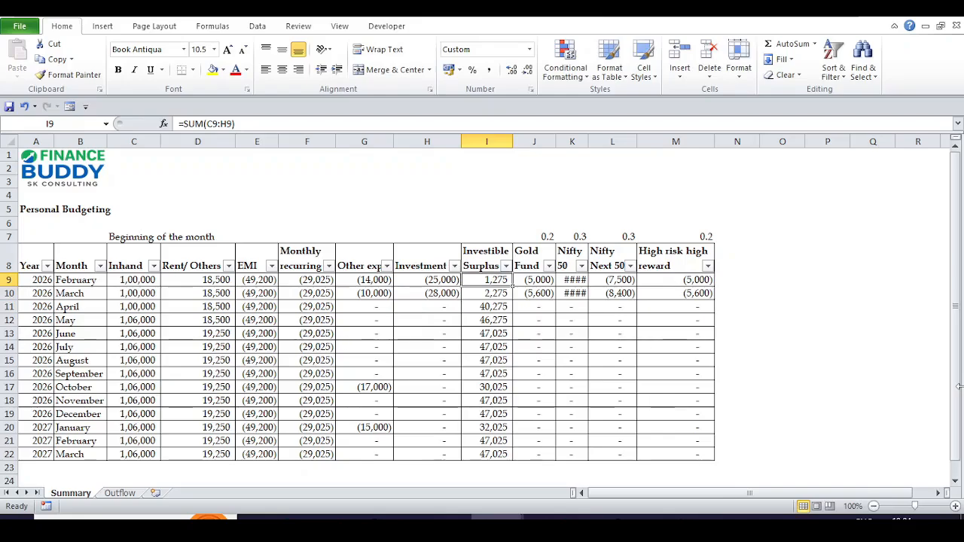
pyautogui.hotkey('shift', 'Down')
pyautogui.press('Up')
pyautogui.press('Down')
pyautogui.hotkey('shift', 'Down')
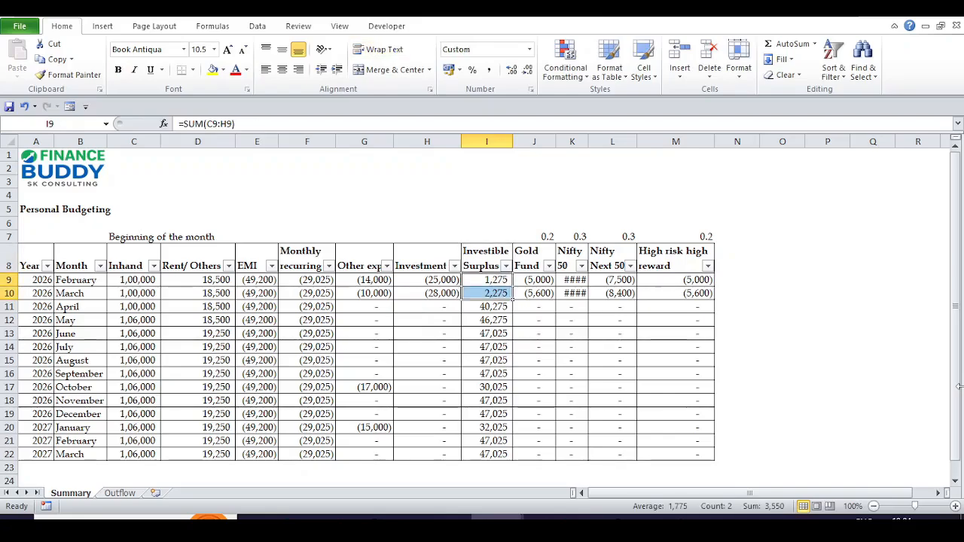
pyautogui.press('Up')
pyautogui.press('Down')
pyautogui.hotkey('shift', 'Down')
pyautogui.press('Up')
pyautogui.press('Down')
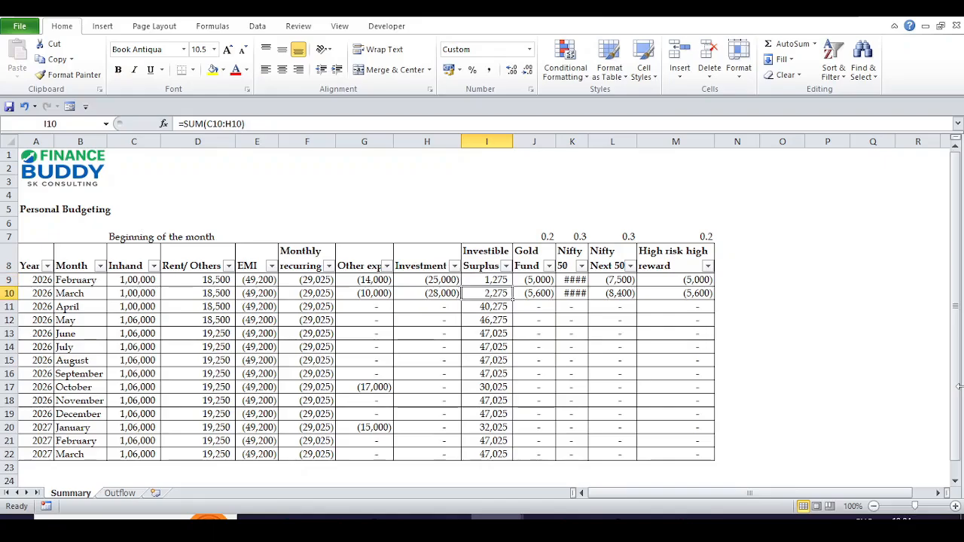
# Step: Set the April 2026 Investment in H11 to -37000 and the May 2026 Investment in H12 to -42500
pyautogui.press('Left')
pyautogui.press('Down')
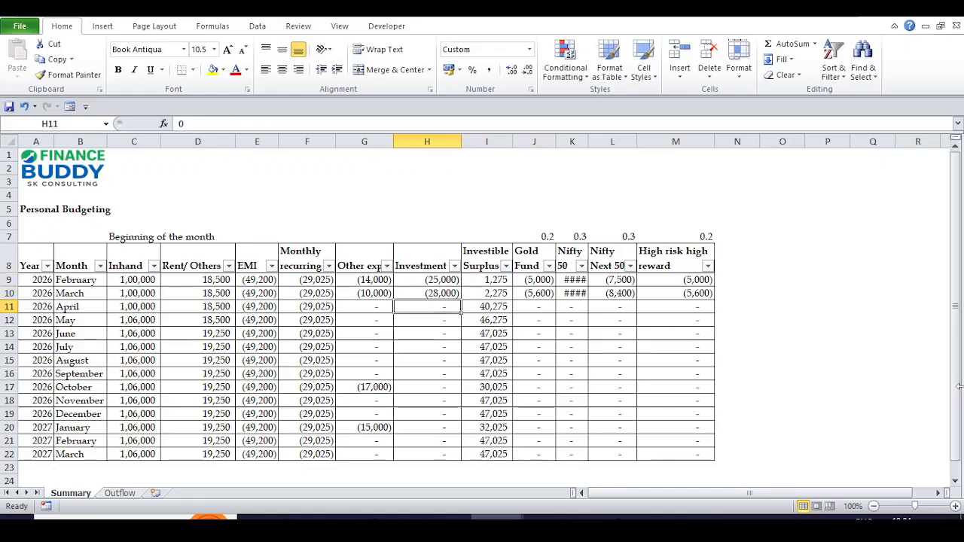
pyautogui.write('-')
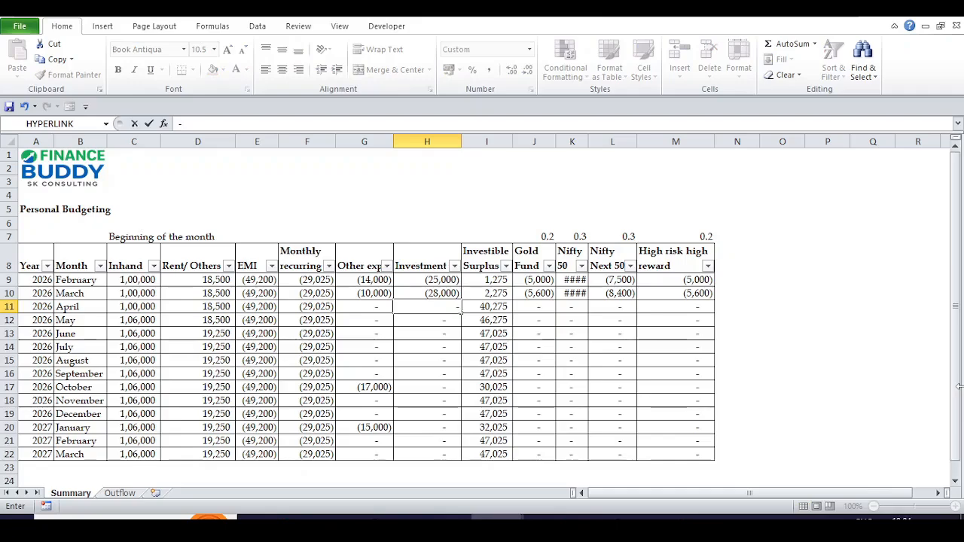
pyautogui.write('37000')
pyautogui.press('Return')
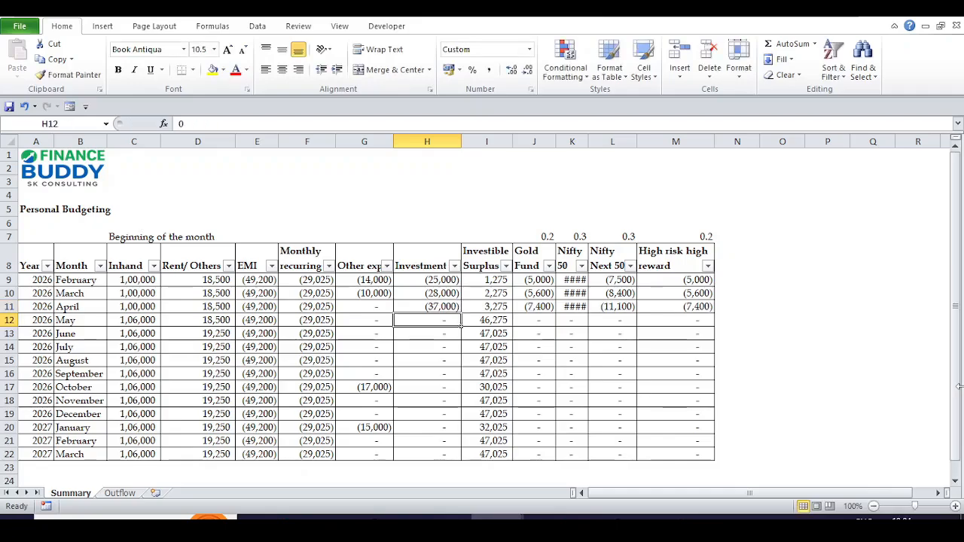
pyautogui.write('-')
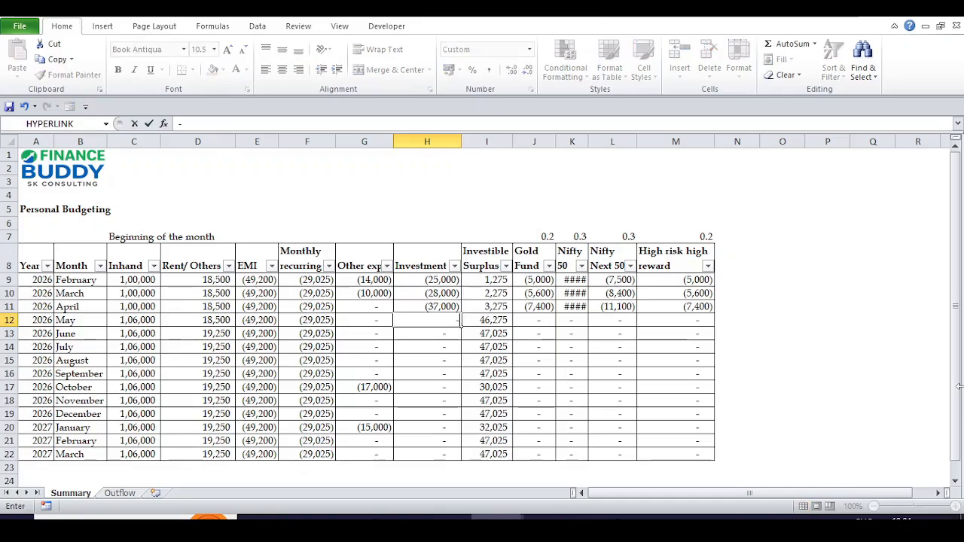
pyautogui.write('42500')
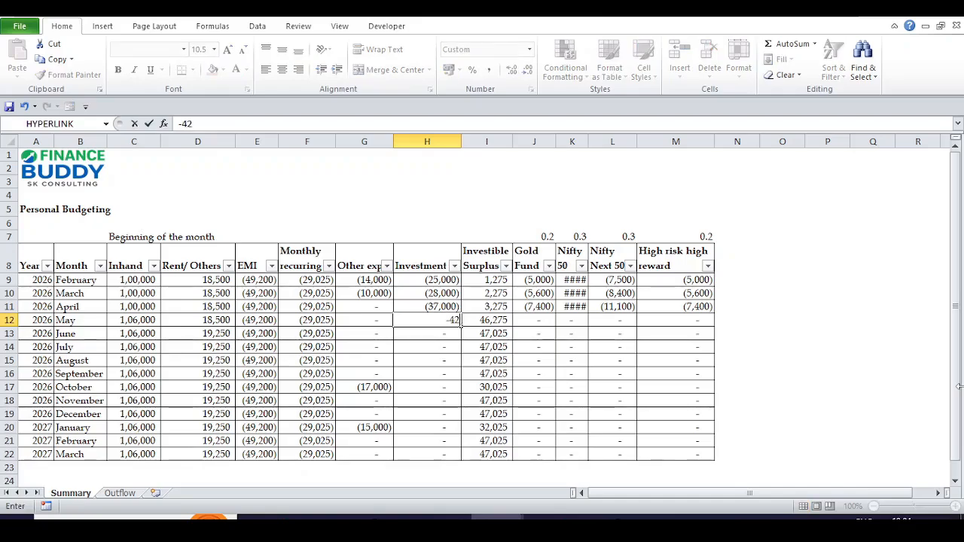
pyautogui.press('Return')
# Step: Copy the May Investment from H12 into June to September 2026, cells H13 to H16
pyautogui.press('Up')
pyautogui.hotkey('ctrl', 'c')
pyautogui.press('Down')
pyautogui.hotkey('shift', 'Down')
pyautogui.hotkey('shift', 'Down')
pyautogui.hotkey('shift', 'Down')
pyautogui.hotkey('shift', 'Down')
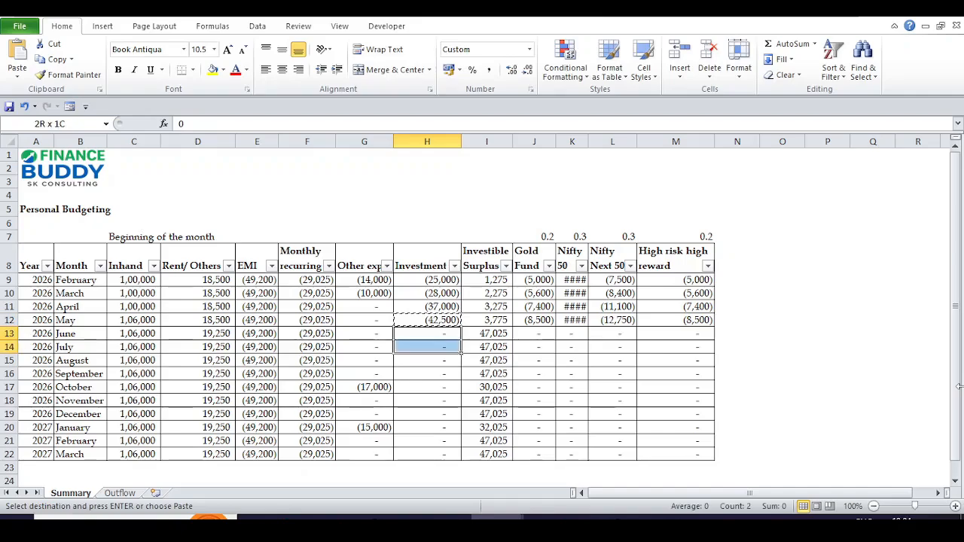
pyautogui.hotkey('shift', 'Up')
pyautogui.press('Return')
# Step: Copy the March 2026 Investment from H10 into October 2026, cell H17
pyautogui.hotkey('ctrl', 'Down')
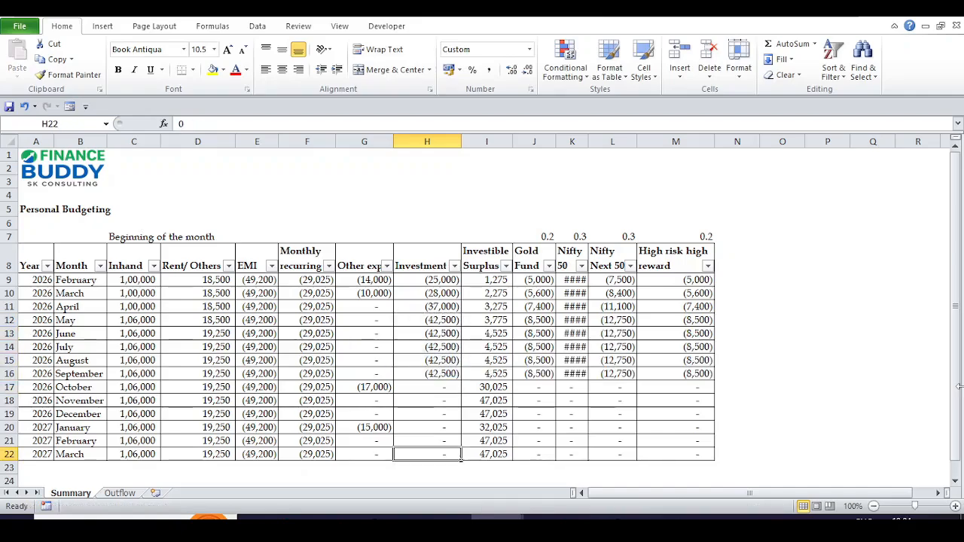
pyautogui.press('Up')
pyautogui.press('Up')
pyautogui.press('Up')
pyautogui.press('Up')
pyautogui.press('Up')
pyautogui.press('Up')
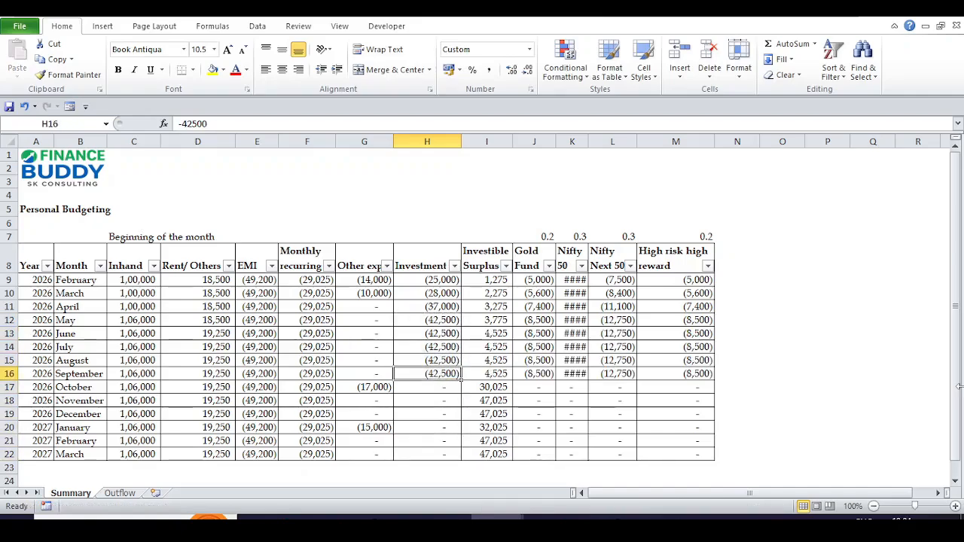
pyautogui.press('Down')
pyautogui.press('Up')
pyautogui.press('Up')
pyautogui.press('Up')
pyautogui.press('Up')
pyautogui.press('Up')
pyautogui.press('Up')
pyautogui.press('Up')
pyautogui.hotkey('ctrl', 'c')
pyautogui.press('Down')
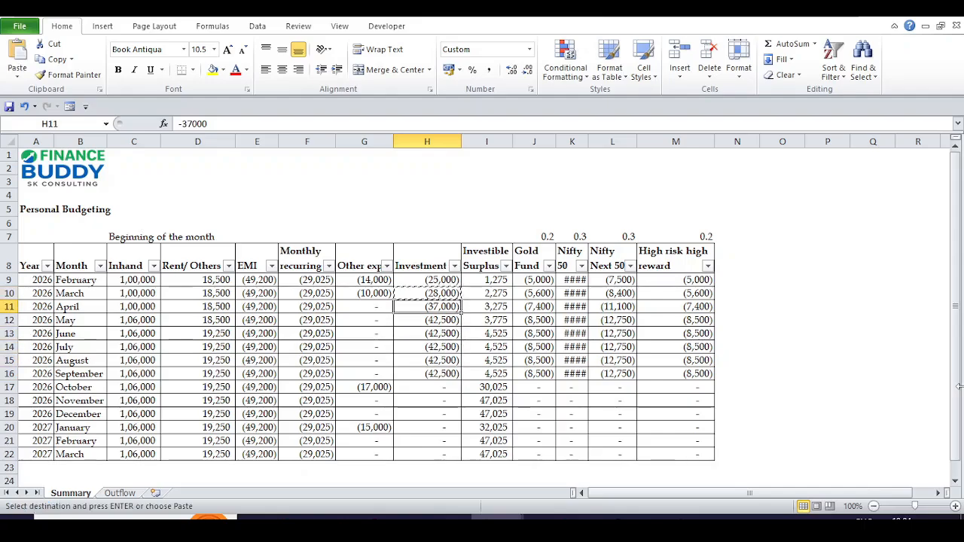
pyautogui.press('Down')
pyautogui.press('Down')
pyautogui.press('Down')
pyautogui.press('Down')
pyautogui.press('Down')
pyautogui.press('Down')
pyautogui.press('Return')
# Step: Copy the September Investment from H16 into November and December 2026, cells H18 and H19
pyautogui.press('Up')
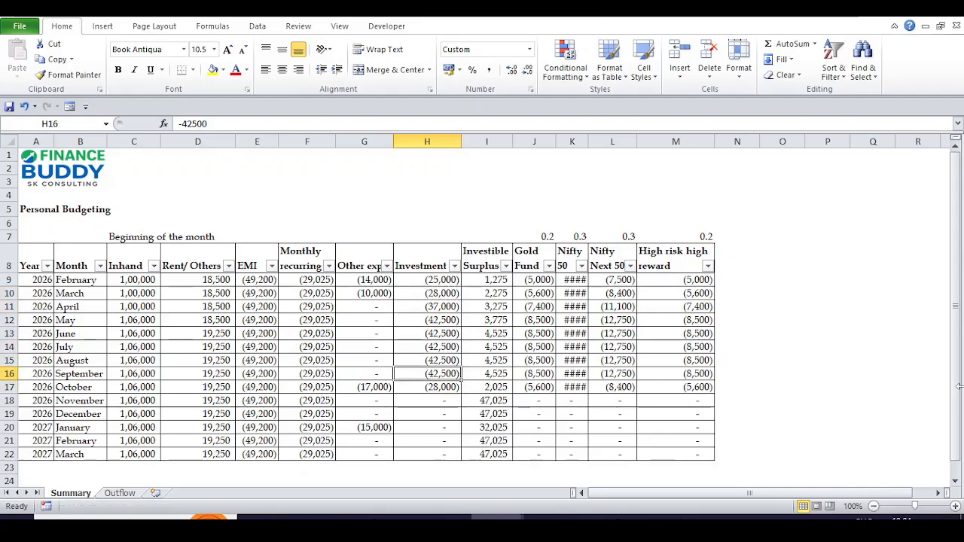
pyautogui.hotkey('ctrl', 'c')
pyautogui.press('Down')
pyautogui.press('Down')
pyautogui.hotkey('shift', 'Down')
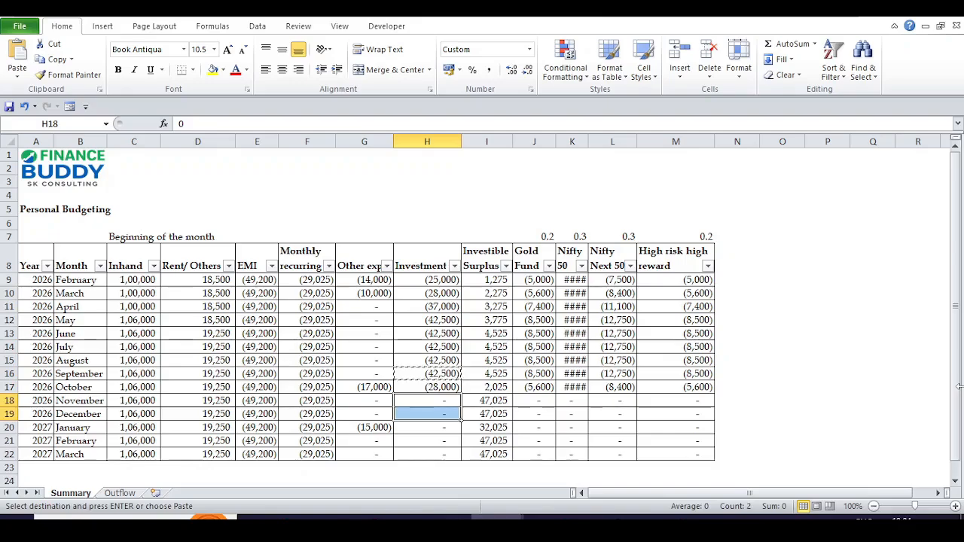
pyautogui.press('Return')
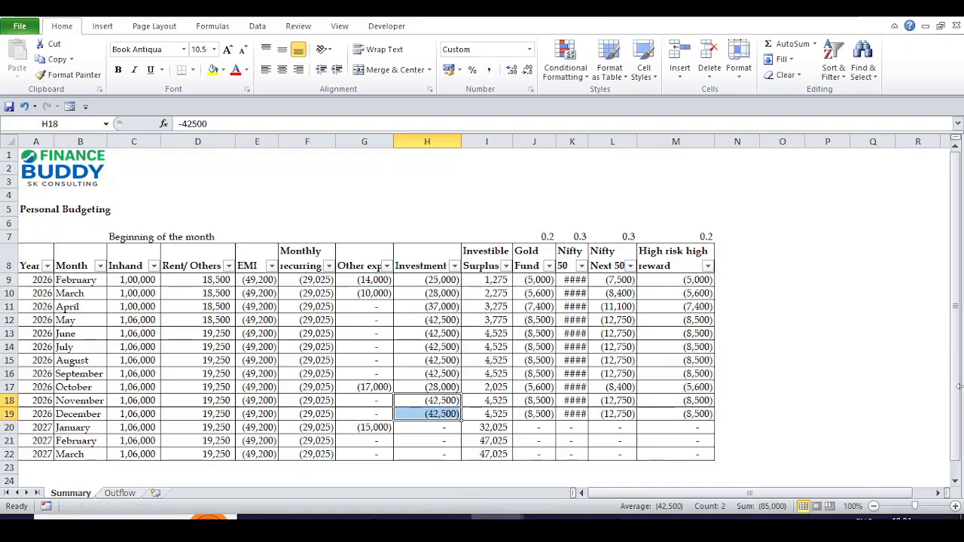
# Step: Copy the October Investment from H17 into January 2027, cell H20, and change the copied amount to -29000
pyautogui.press('Down')
pyautogui.press('Down')
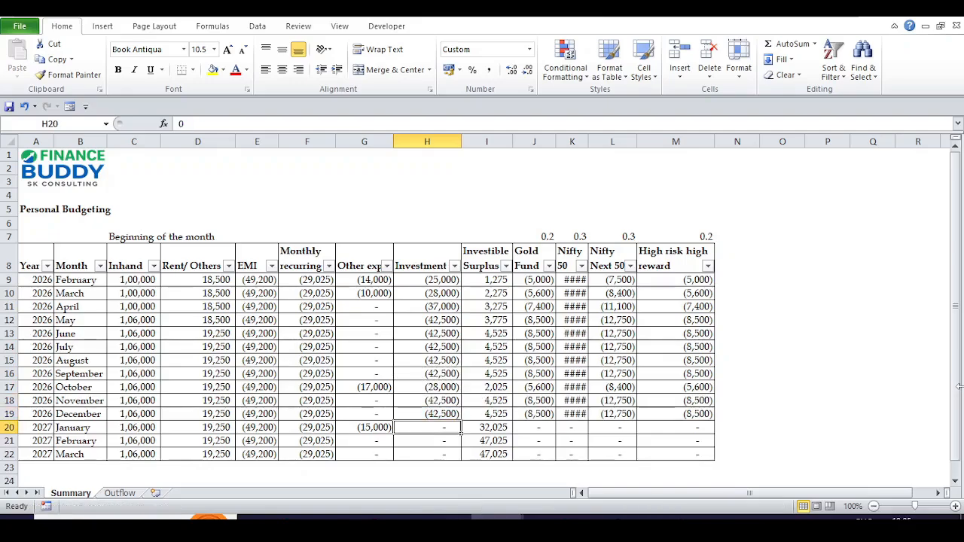
pyautogui.press('Up')
pyautogui.press('Up')
pyautogui.press('Up')
pyautogui.hotkey('ctrl', 'c')
pyautogui.press('Down')
pyautogui.press('Down')
pyautogui.press('Down')
pyautogui.press('Return')
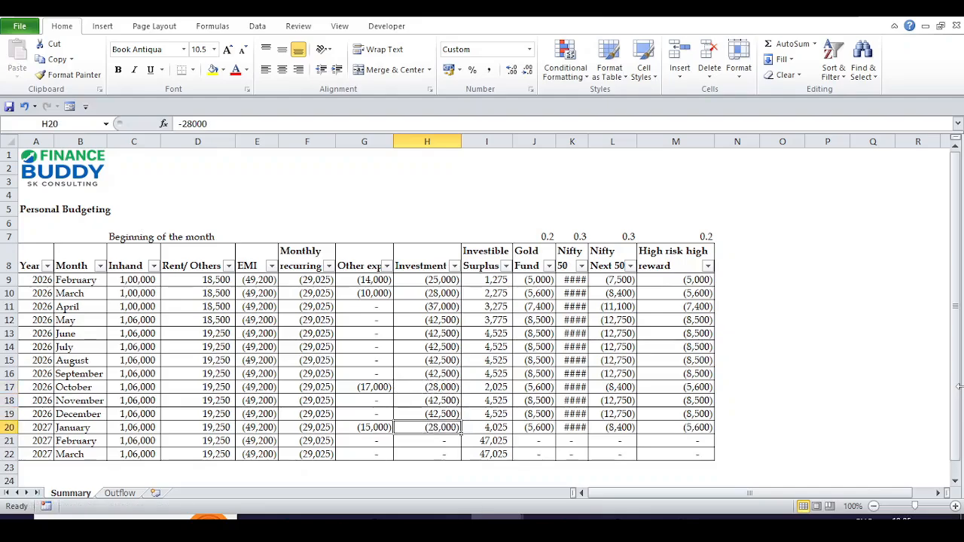
pyautogui.press('F2')
pyautogui.click(442, 427)
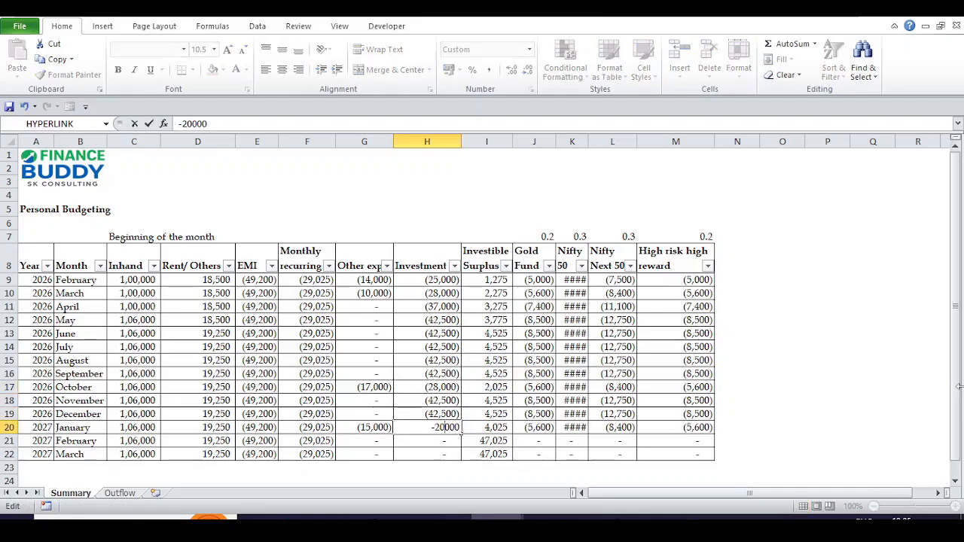
pyautogui.press('BackSpace')
pyautogui.write('9')
pyautogui.press('Return')
# Step: Copy the December Investment from H19 into February and March 2027, cells H21 and H22
pyautogui.press('Up')
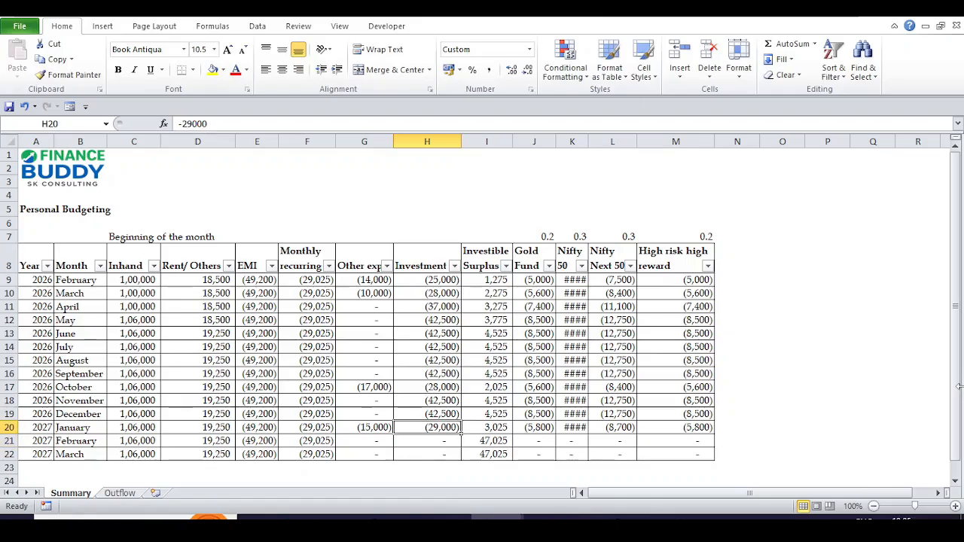
pyautogui.press('Up')
pyautogui.press('Up')
pyautogui.press('Down')
pyautogui.hotkey('ctrl', 'c')
pyautogui.press('Down')
pyautogui.press('Down')
pyautogui.hotkey('shift', 'Down')
pyautogui.hotkey('ctrl', 'v')
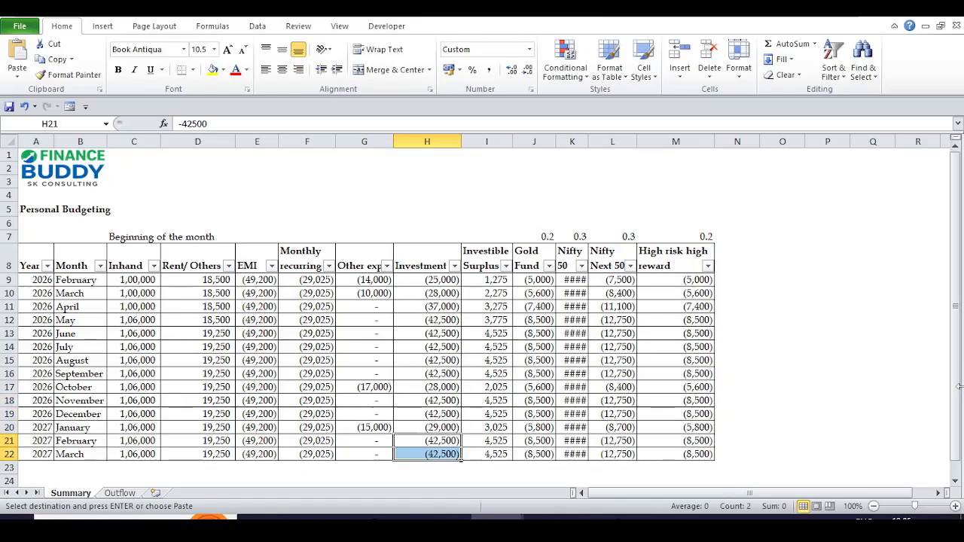
pyautogui.press('Escape')
# Step: Review the Investible Surplus values from I9 to I22
pyautogui.press('Right')
pyautogui.press('Right')
pyautogui.press('Left')
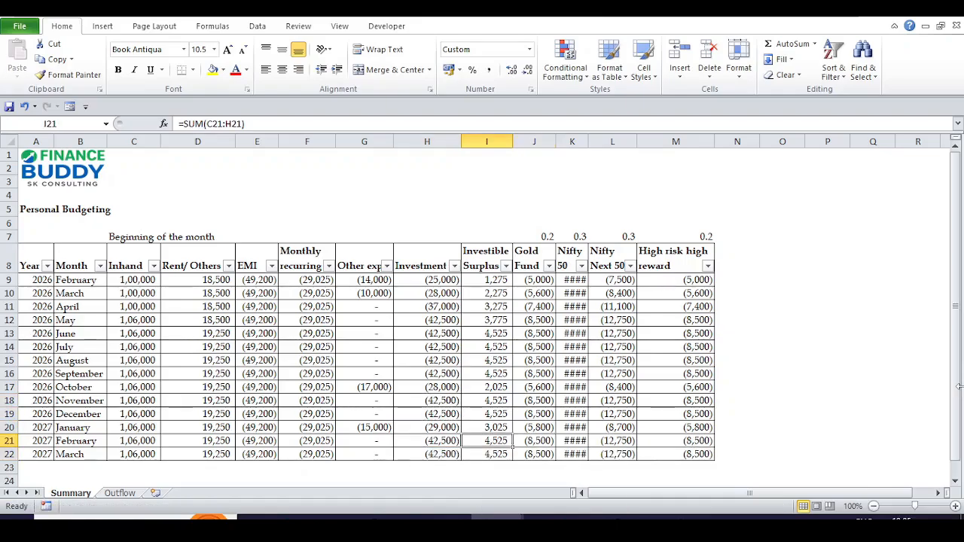
pyautogui.hotkey('ctrl', 'Up')
pyautogui.press('Down')
pyautogui.hotkey('ctrl', 'shift', 'Down')
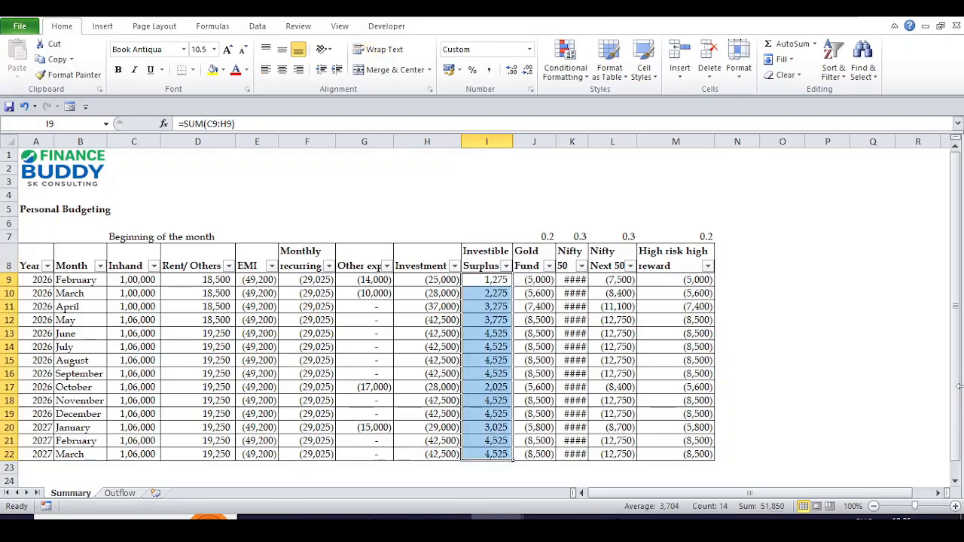
# Step: Autofit the width of the Nifty 50 column K so its amounts are readable
pyautogui.press('Right')
pyautogui.press('Up')
pyautogui.press('Down')
pyautogui.press('Right')
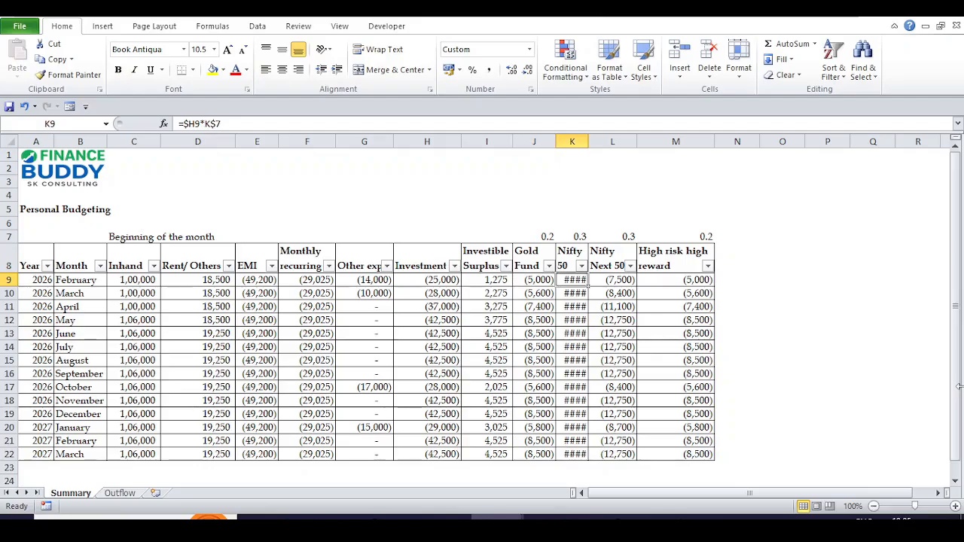
pyautogui.doubleClick(588, 142)
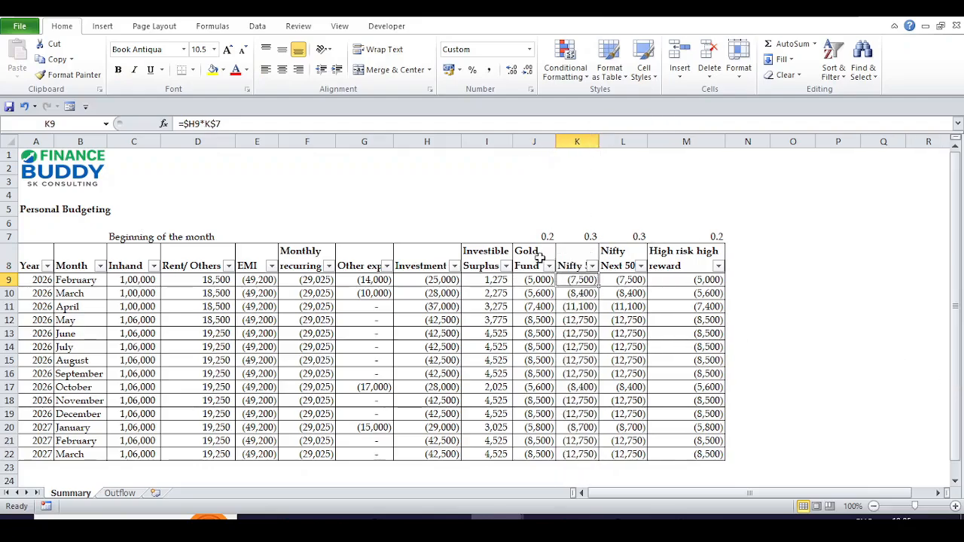
# Step: Examine the fund headings in J8 to M8 and the Gold Fund allocation share in J7
pyautogui.click(540, 258)
pyautogui.hotkey('shift', 'Right')
pyautogui.hotkey('shift', 'Right')
pyautogui.hotkey('shift', 'Right')
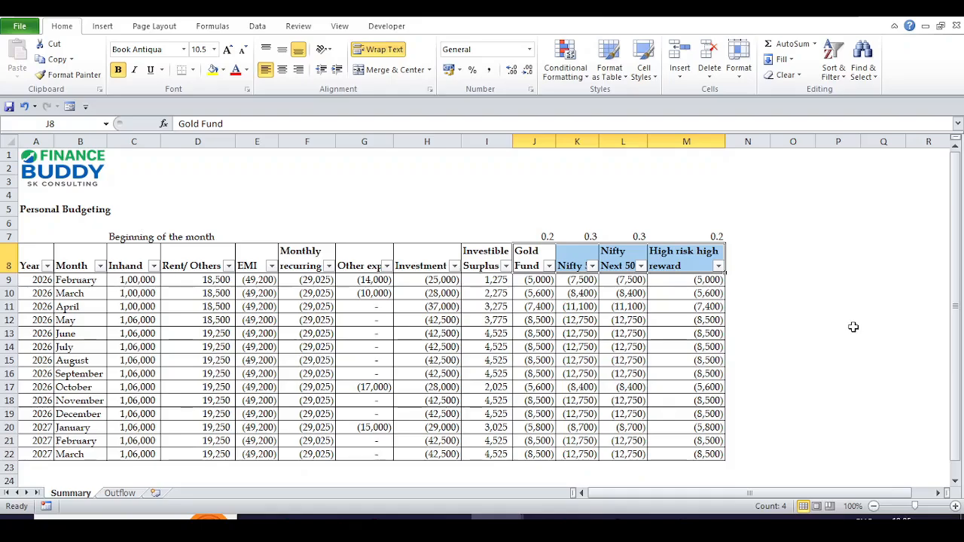
pyautogui.press('Up')
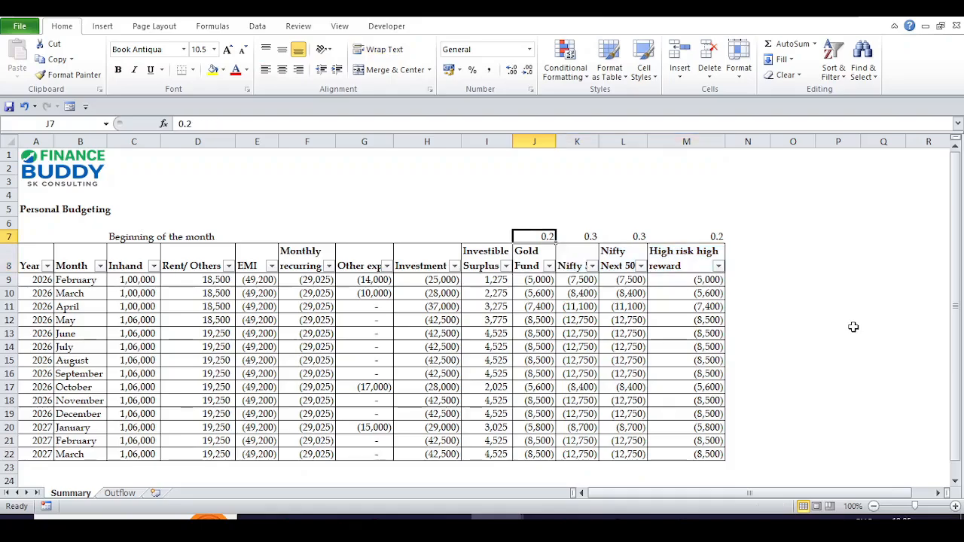
pyautogui.press('Down')
pyautogui.press('Down')
pyautogui.press('Up')
pyautogui.press('Up')
# Step: Examine the Investment column H and the Gold Fund formula in J9 that applies the share from row 7
pyautogui.press('Left')
pyautogui.press('Left')
pyautogui.press('Down')
pyautogui.press('Down')
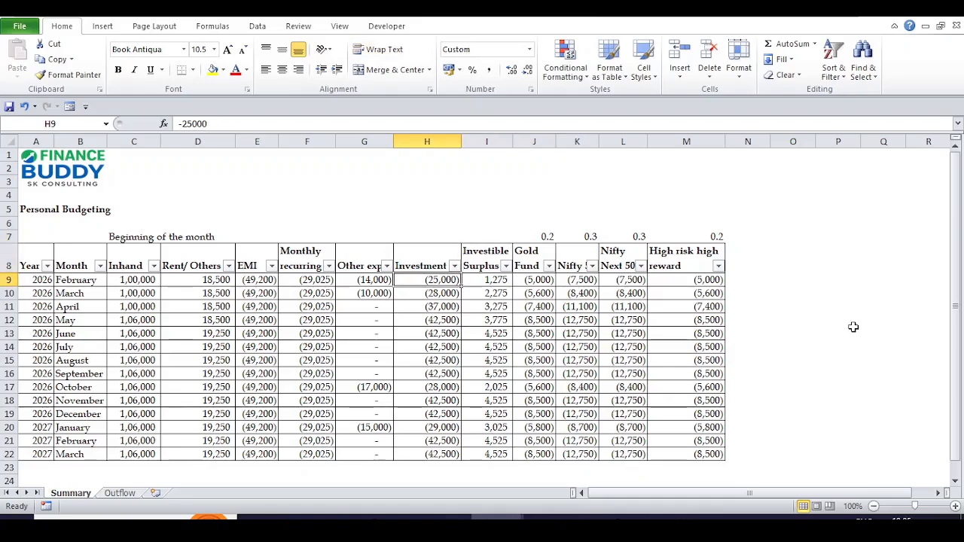
pyautogui.press('Up')
pyautogui.hotkey('shift', 'Down')
pyautogui.hotkey('shift', 'Down')
pyautogui.hotkey('shift', 'Down')
pyautogui.hotkey('shift', 'Down')
pyautogui.hotkey('shift', 'Down')
pyautogui.hotkey('shift', 'Down')
pyautogui.hotkey('shift', 'Down')
pyautogui.hotkey('shift', 'Down')
pyautogui.hotkey('shift', 'Down')
pyautogui.hotkey('shift', 'Down')
pyautogui.hotkey('shift', 'Down')
pyautogui.press('Right')
pyautogui.press('Right')
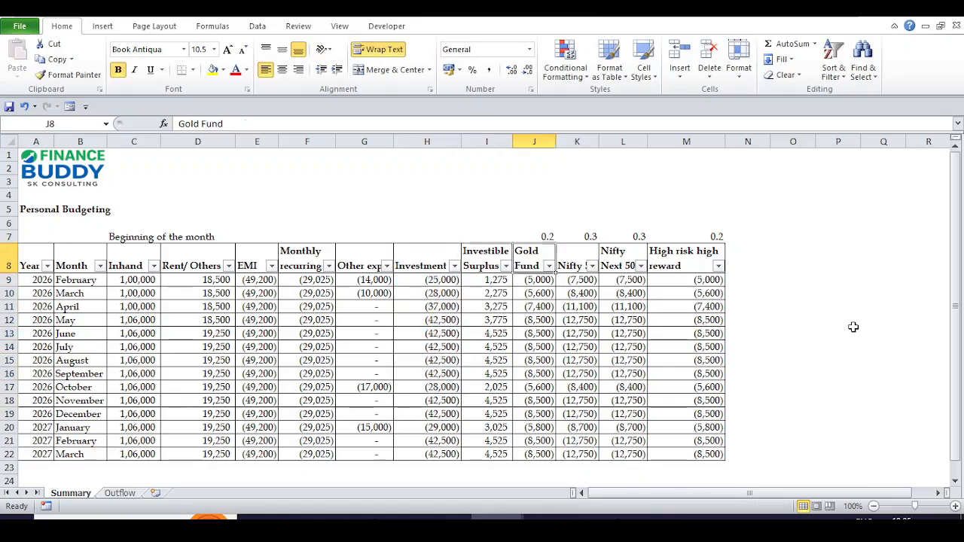
pyautogui.press('Down')
pyautogui.press('F2')
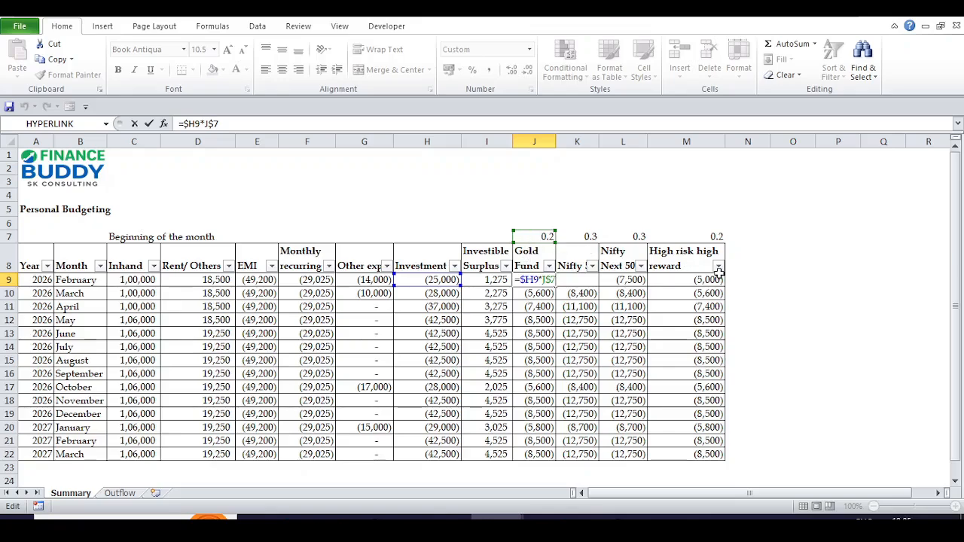
pyautogui.hotkey('shift', 'Return')
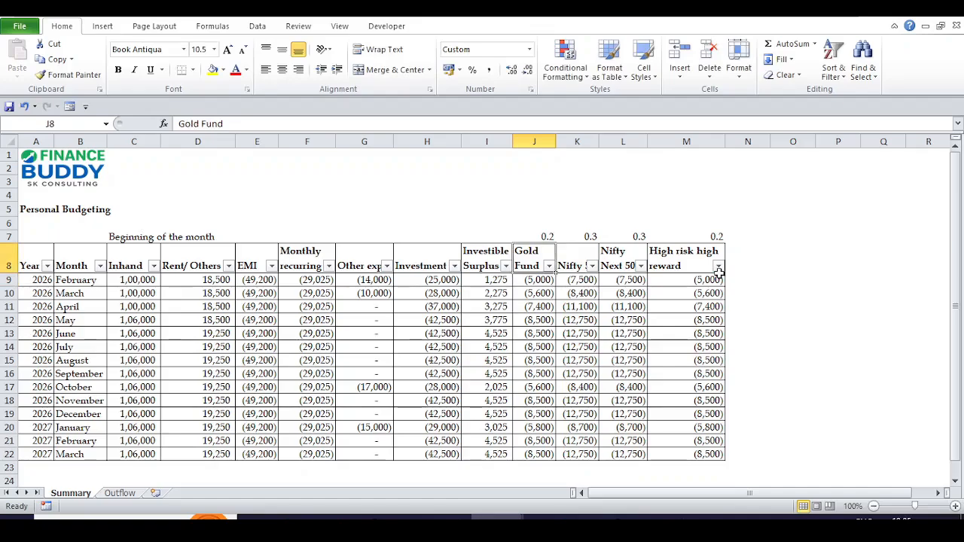
# Step: Set the row 7 allocation shares to 0.1 for Gold Fund, 0.35 for Nifty 50 and 0.35 for Nifty Next 50
pyautogui.press('Up')
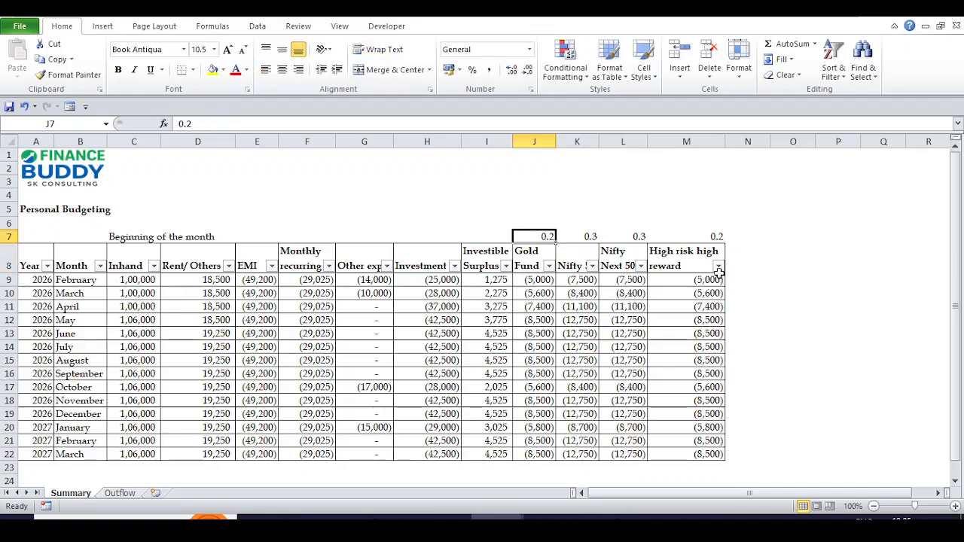
pyautogui.write('0.1')
pyautogui.press('Tab')
pyautogui.write('0')
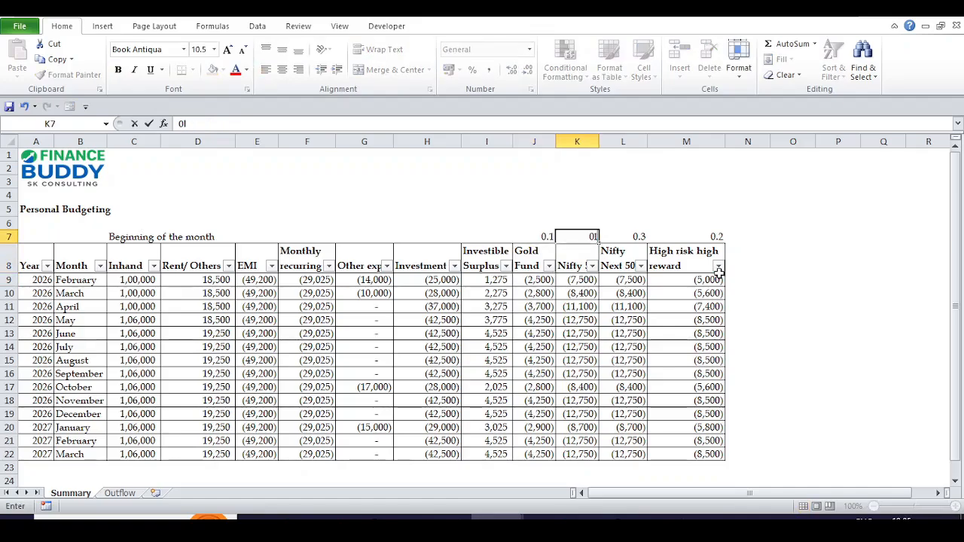
pyautogui.write('.3')
pyautogui.hotkey('ctrl', 'Return')
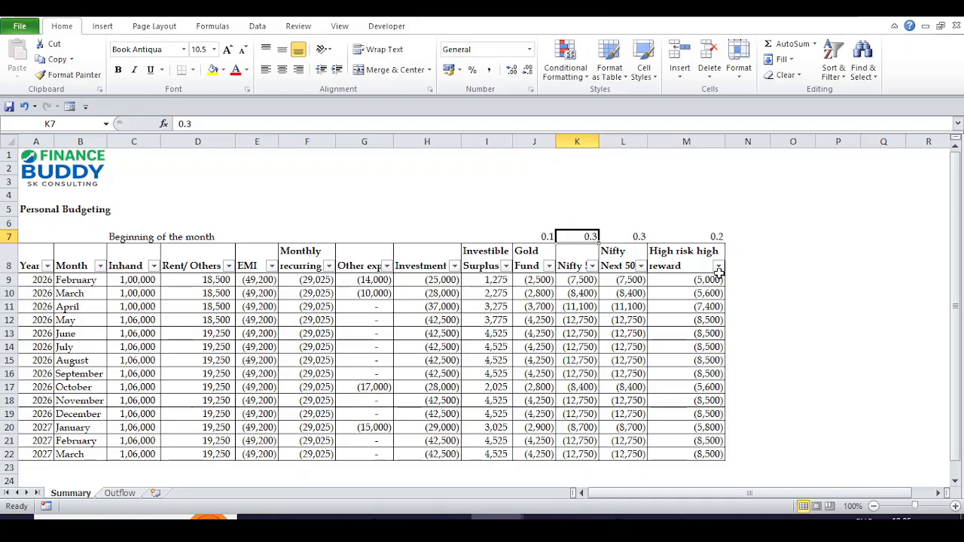
pyautogui.write('0.35')
pyautogui.hotkey('ctrl', 'Return')
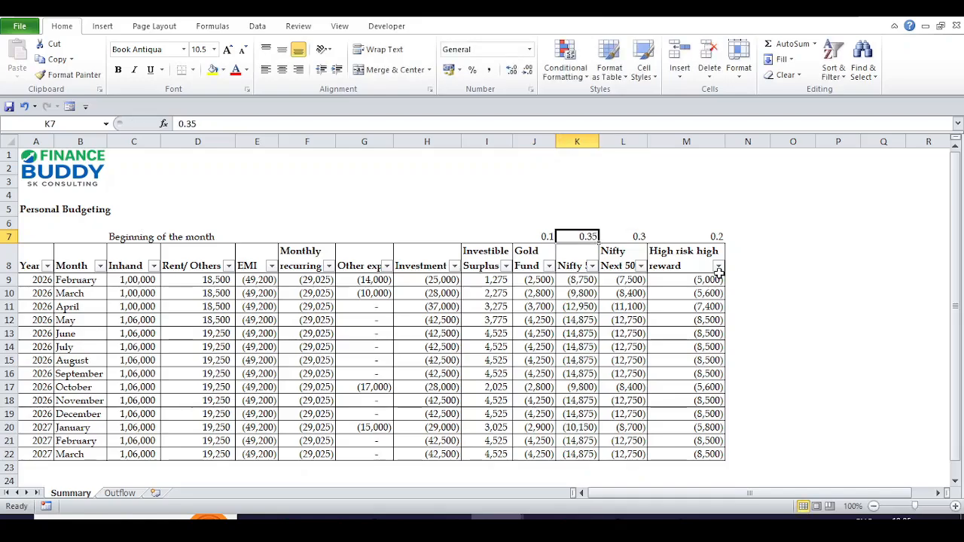
pyautogui.press('Tab')
pyautogui.write('0.35')
pyautogui.press('Tab')
# Step: Check the High risk high reward share in M7 and the sum of the allocation shares in J7 to M7
pyautogui.press('F2')
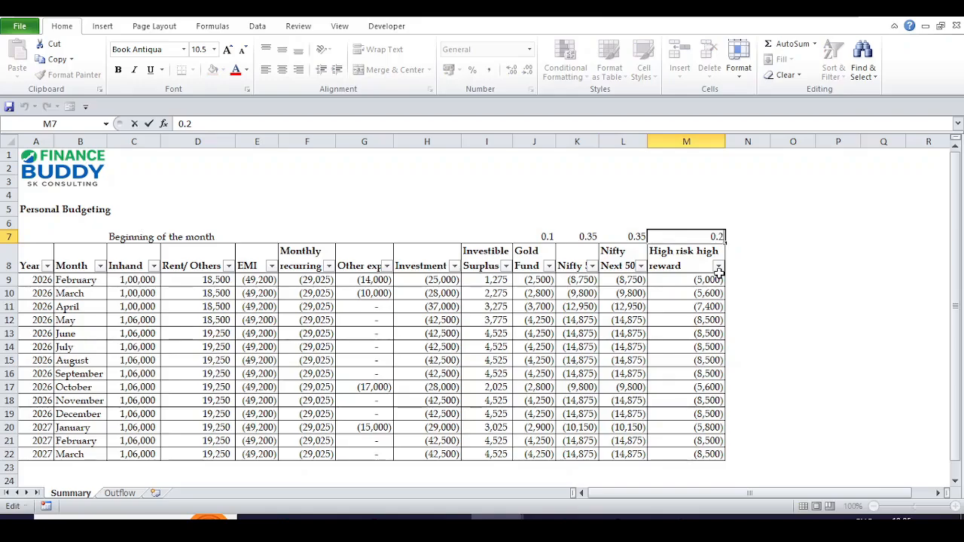
pyautogui.hotkey('shift', 'Tab')
pyautogui.hotkey('shift', 'Left')
pyautogui.hotkey('shift', 'Left')
pyautogui.press('Right')
pyautogui.press('Right')
pyautogui.press('Left')
pyautogui.press('Left')
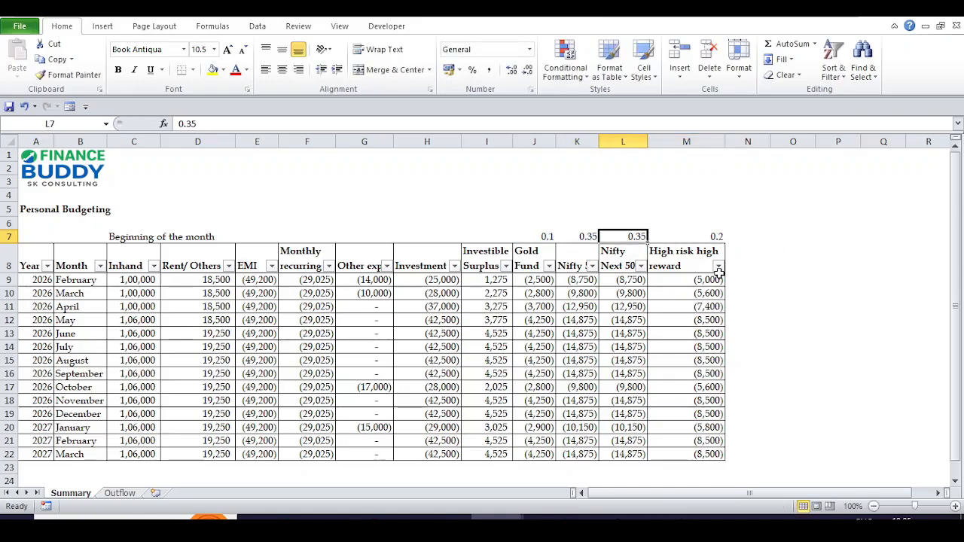
pyautogui.press('Left')
pyautogui.press('Left')
pyautogui.hotkey('shift', 'Right')
pyautogui.hotkey('shift', 'Right')
pyautogui.hotkey('shift', 'Right')
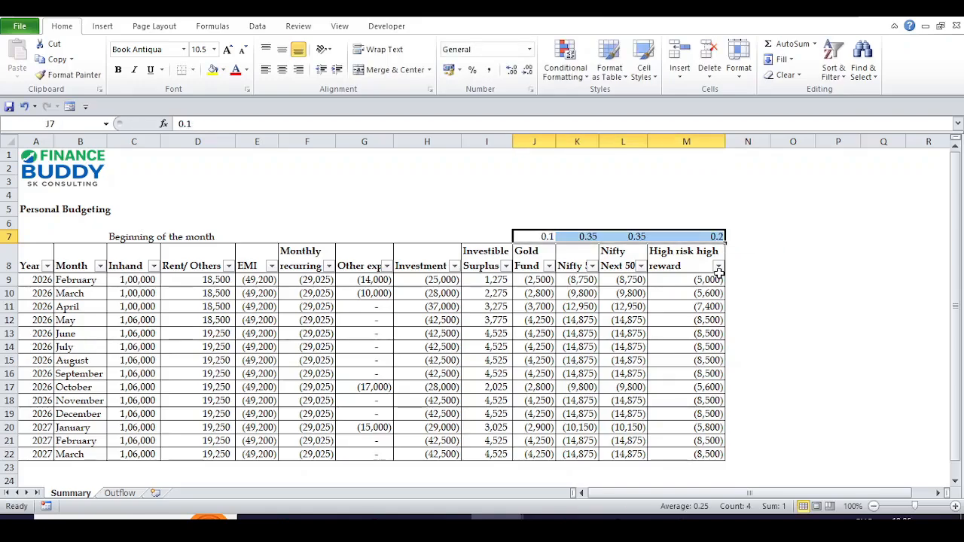
# Step: Inspect the Gold Fund formulas from J9 down to J16 for their references to the Investment column and the share in J7
pyautogui.press('Down')
pyautogui.press('Down')
pyautogui.hotkey('shift', 'Down')
pyautogui.hotkey('ctrl', 'c')
pyautogui.press('Down')
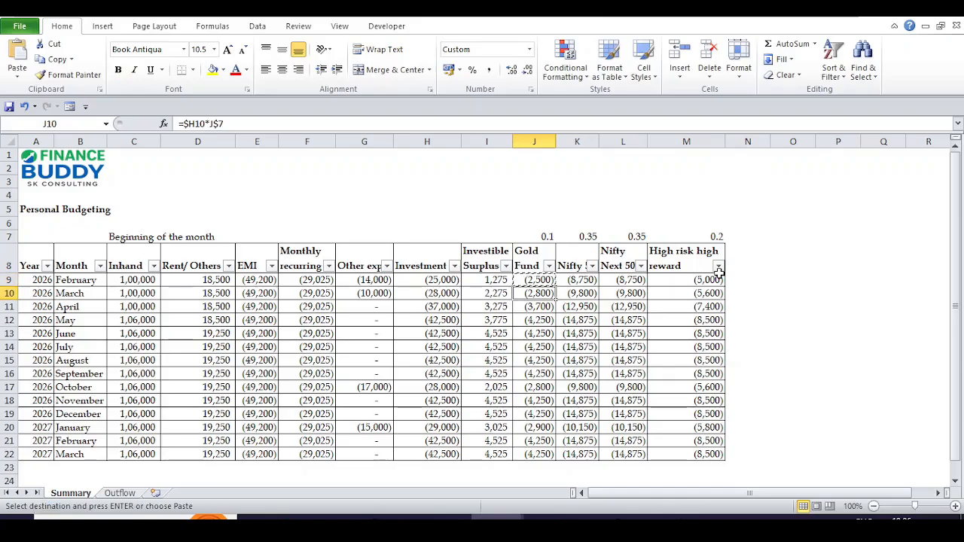
pyautogui.press('F2')
pyautogui.press('Return')
pyautogui.press('F2')
pyautogui.press('Return')
pyautogui.press('F2')
pyautogui.press('Return')
pyautogui.press('F2')
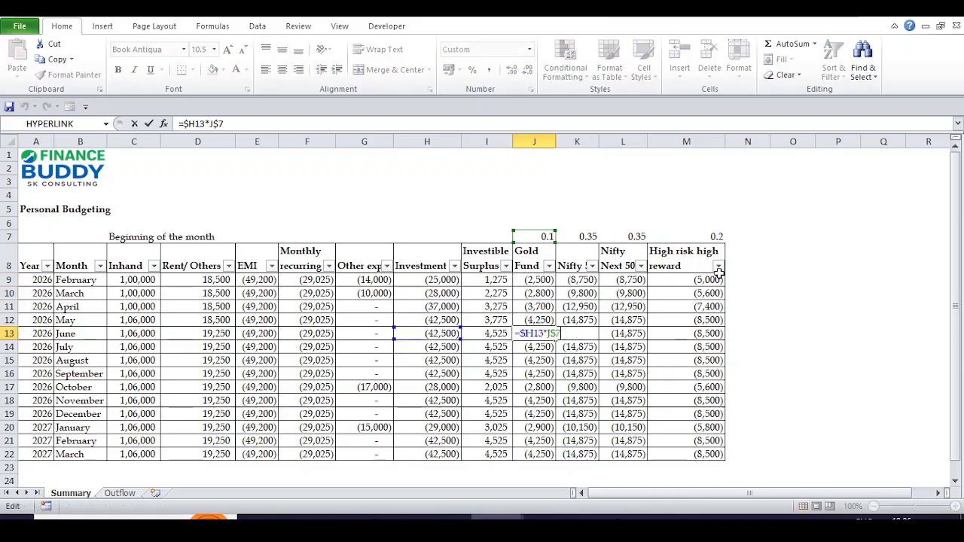
pyautogui.press('Return')
pyautogui.press('F2')
pyautogui.press('Return')
pyautogui.press('F2')
pyautogui.press('Return')
pyautogui.press('F2')
pyautogui.press('Return')
# Step: Review the Nifty 50 amounts from K16 up to the heading, and the fund headings across to High risk high reward
pyautogui.press('Right')
pyautogui.press('Up')
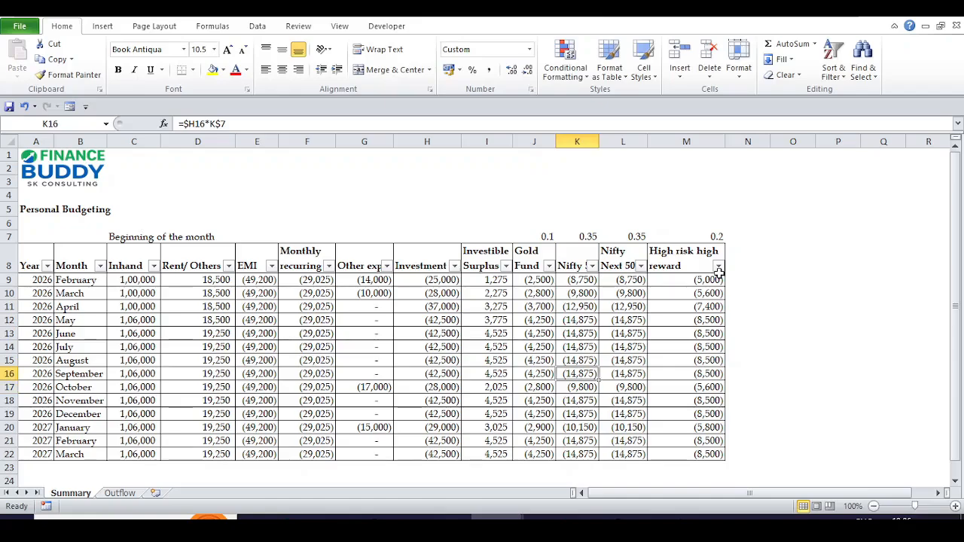
pyautogui.press('Up')
pyautogui.press('Up')
pyautogui.press('Up')
pyautogui.press('Up')
pyautogui.press('Up')
pyautogui.press('Up')
pyautogui.press('Up')
pyautogui.press('Up')
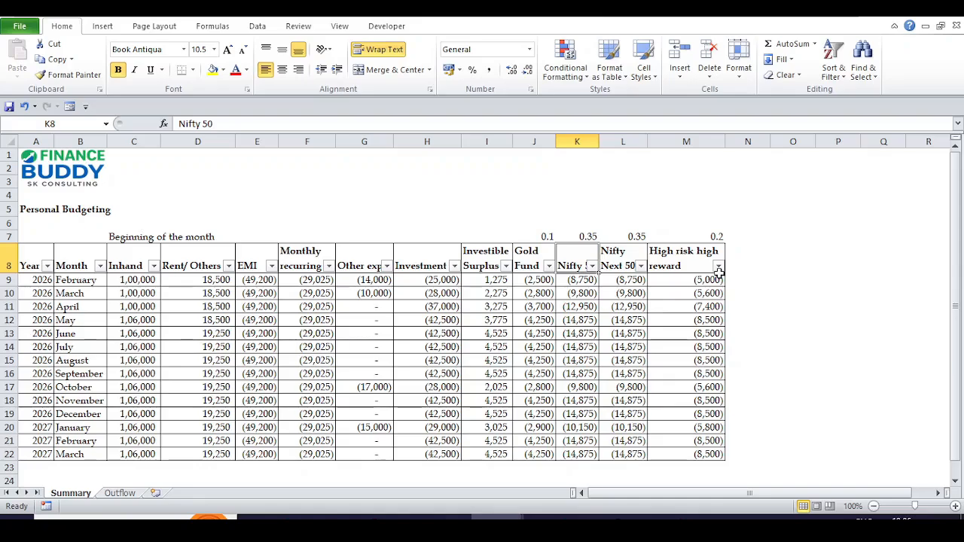
pyautogui.press('Right')
pyautogui.press('Right')
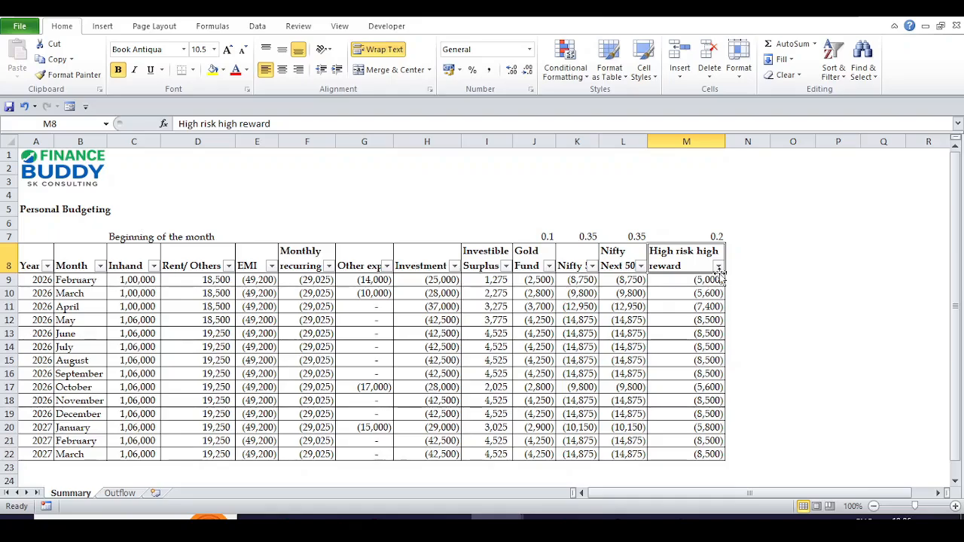
# Step: Examine the four fund headings in J8 to M8 together with their allocation shares in J7 to M7
pyautogui.press('Left')
pyautogui.press('Left')
pyautogui.press('Left')
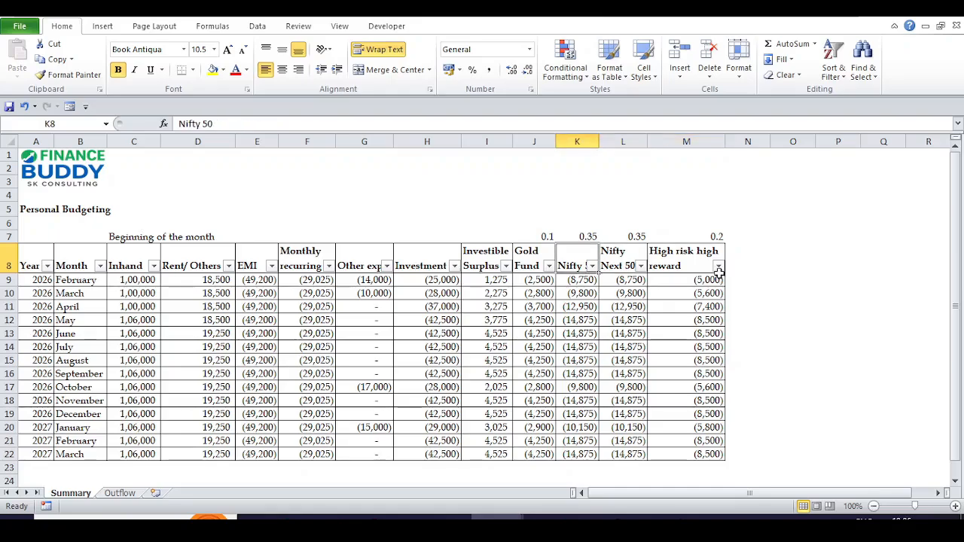
pyautogui.hotkey('shift', 'Right')
pyautogui.hotkey('shift', 'Right')
pyautogui.hotkey('shift', 'Right')
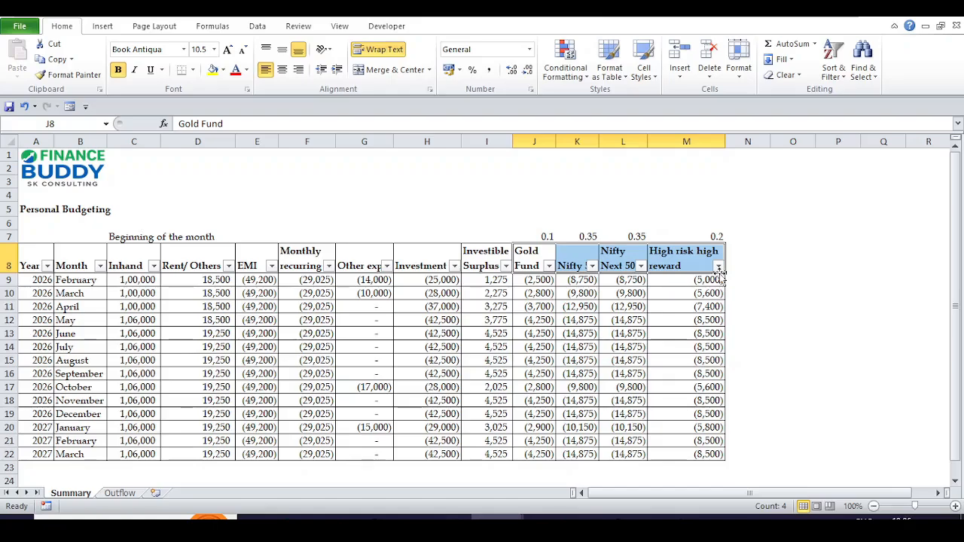
pyautogui.press('Up')
pyautogui.hotkey('shift', 'Right')
pyautogui.hotkey('shift', 'Right')
pyautogui.hotkey('shift', 'Right')
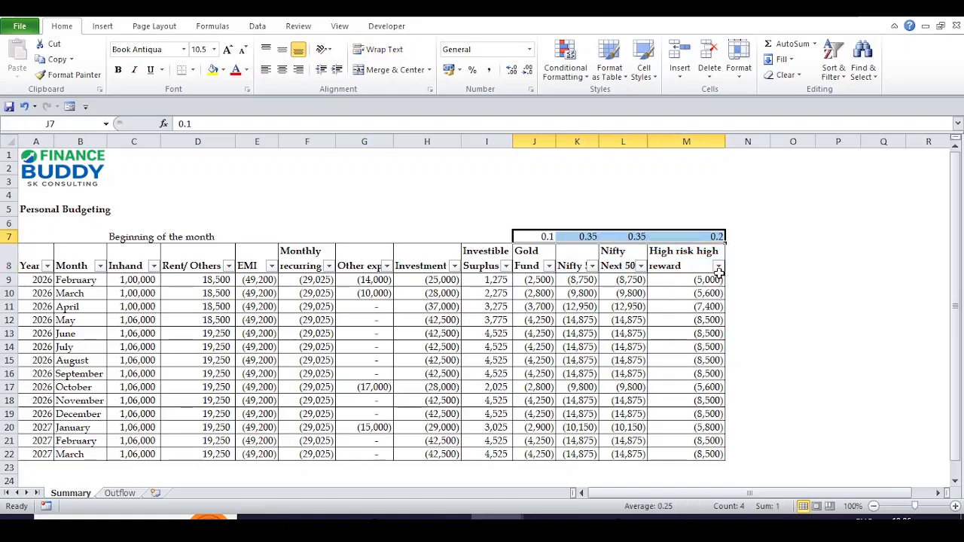
pyautogui.press('Down')
pyautogui.press('Down')
pyautogui.press('Down')
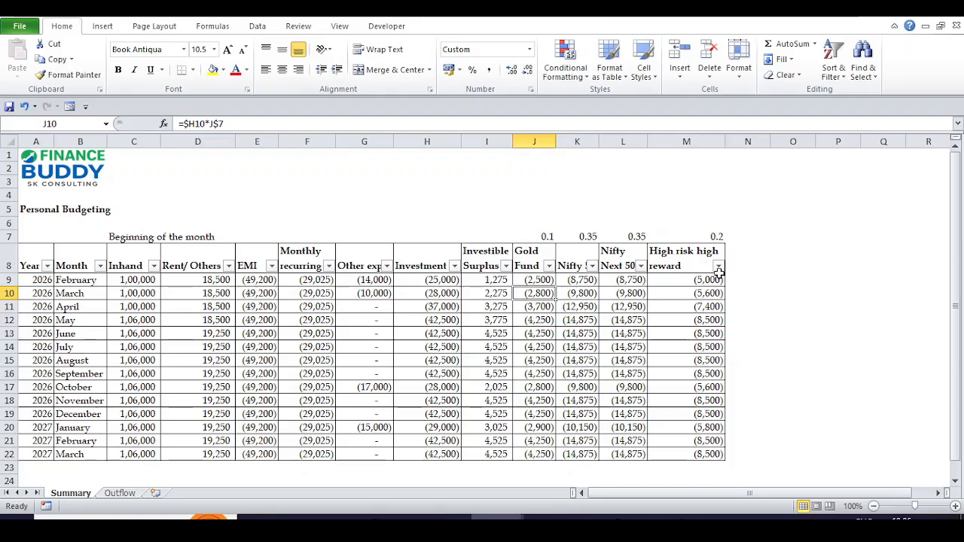
# Step: Review the Monthly recurring and other expense amounts in columns F and G, from the row 8 headings down through the months
pyautogui.click(300, 259)
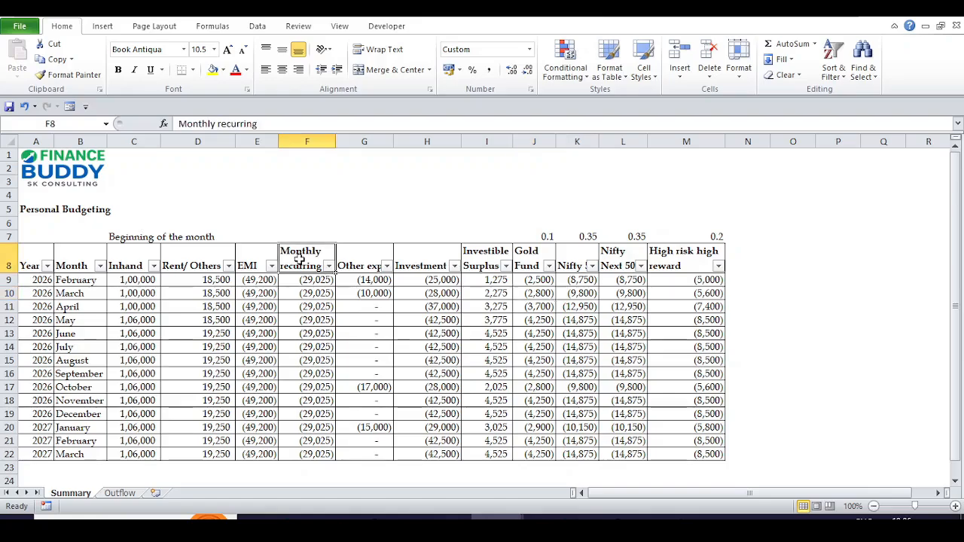
pyautogui.hotkey('shift', 'Right')
pyautogui.hotkey('shift', 'Down')
pyautogui.hotkey('shift', 'Down')
pyautogui.hotkey('shift', 'Down')
pyautogui.hotkey('shift', 'Down')
pyautogui.hotkey('shift', 'Down')
pyautogui.hotkey('shift', 'Down')
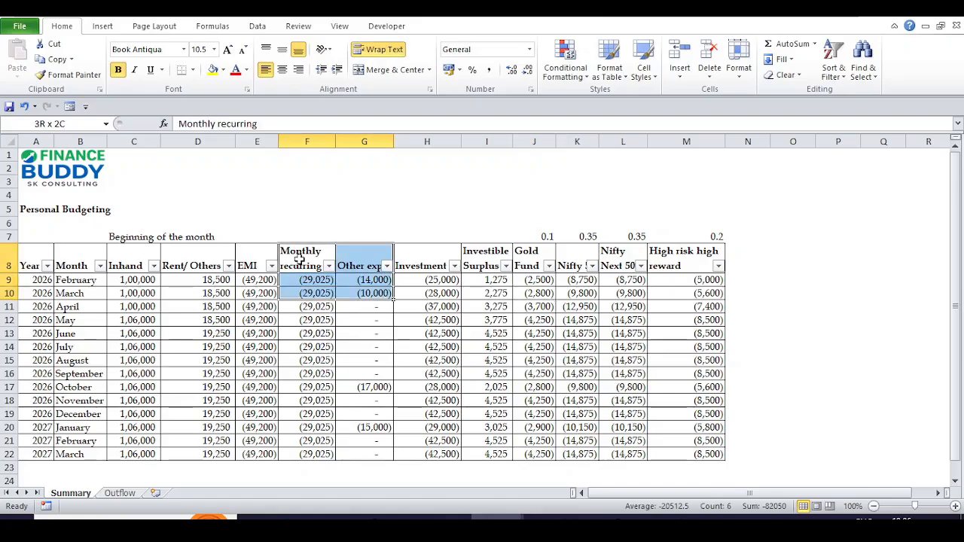
pyautogui.hotkey('shift', 'Down')
pyautogui.hotkey('shift', 'Down')
pyautogui.hotkey('shift', 'Down')
pyautogui.hotkey('shift', 'Down')
pyautogui.hotkey('shift', 'Down')
pyautogui.hotkey('shift', 'Down')
pyautogui.hotkey('shift', 'Down')
pyautogui.hotkey('shift', 'Down')
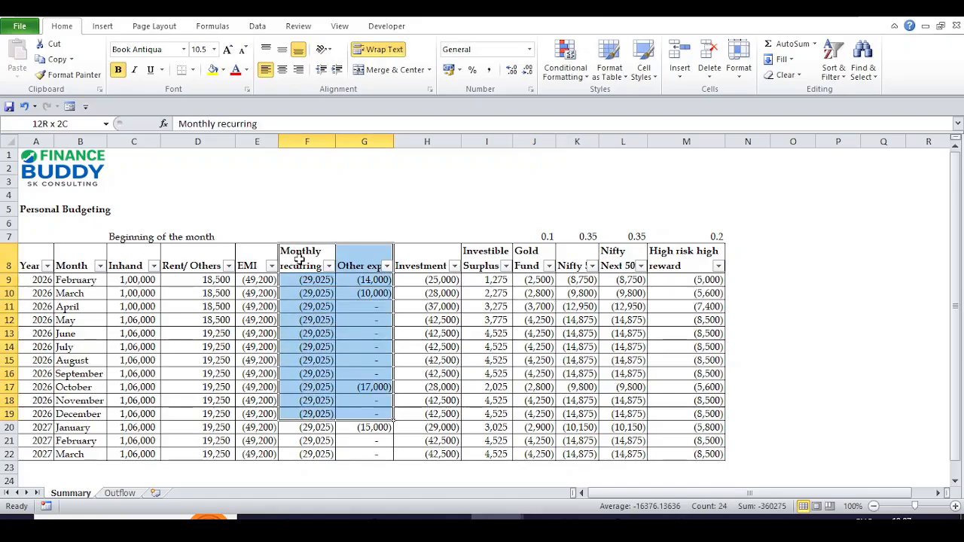
# Step: Examine the Rent/ Others heading in D8 and the February Monthly recurring formula in F9
pyautogui.click(299, 259)
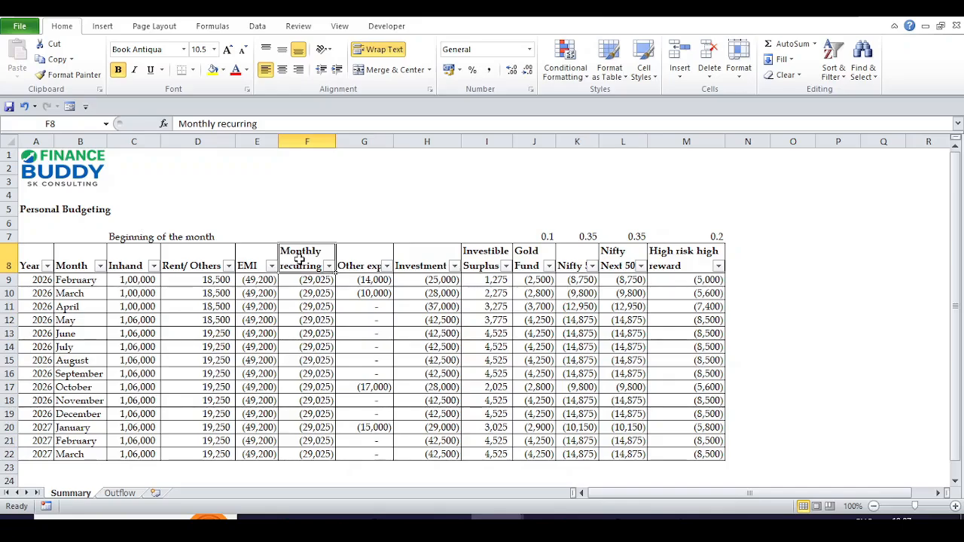
pyautogui.press('Left')
pyautogui.press('Left')
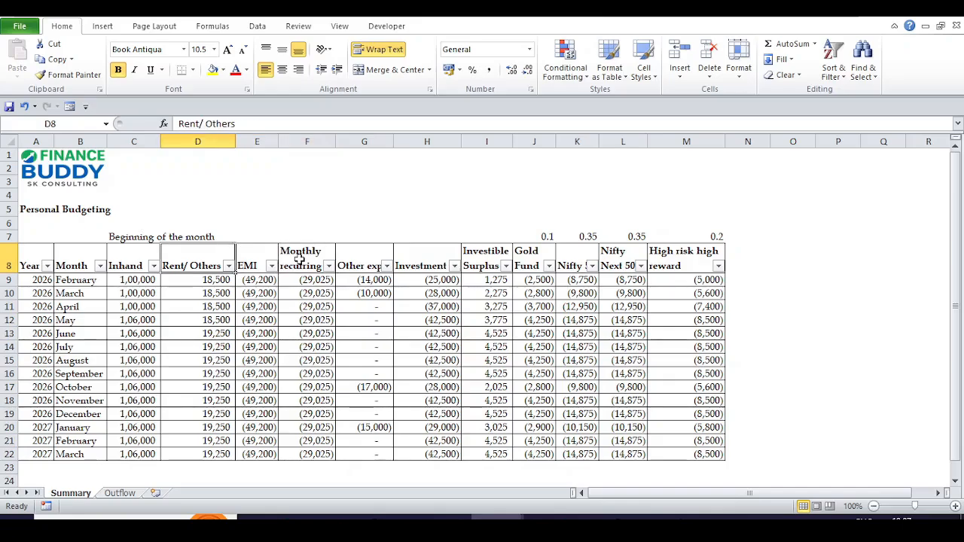
pyautogui.click(299, 258)
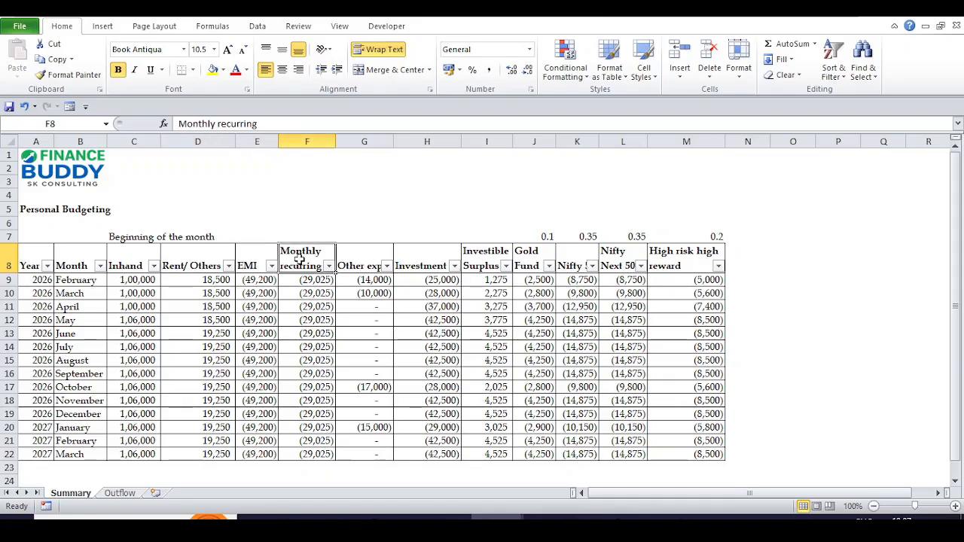
pyautogui.press('Down')
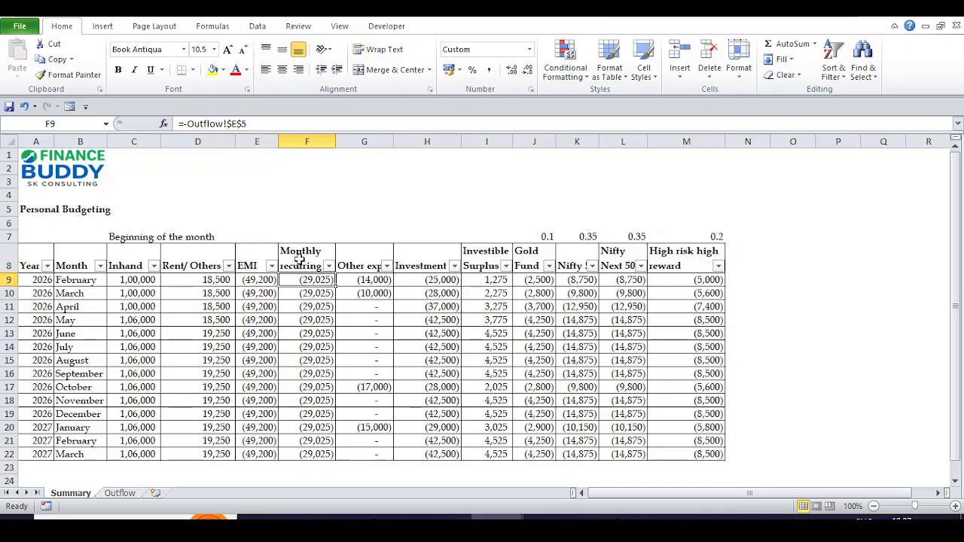